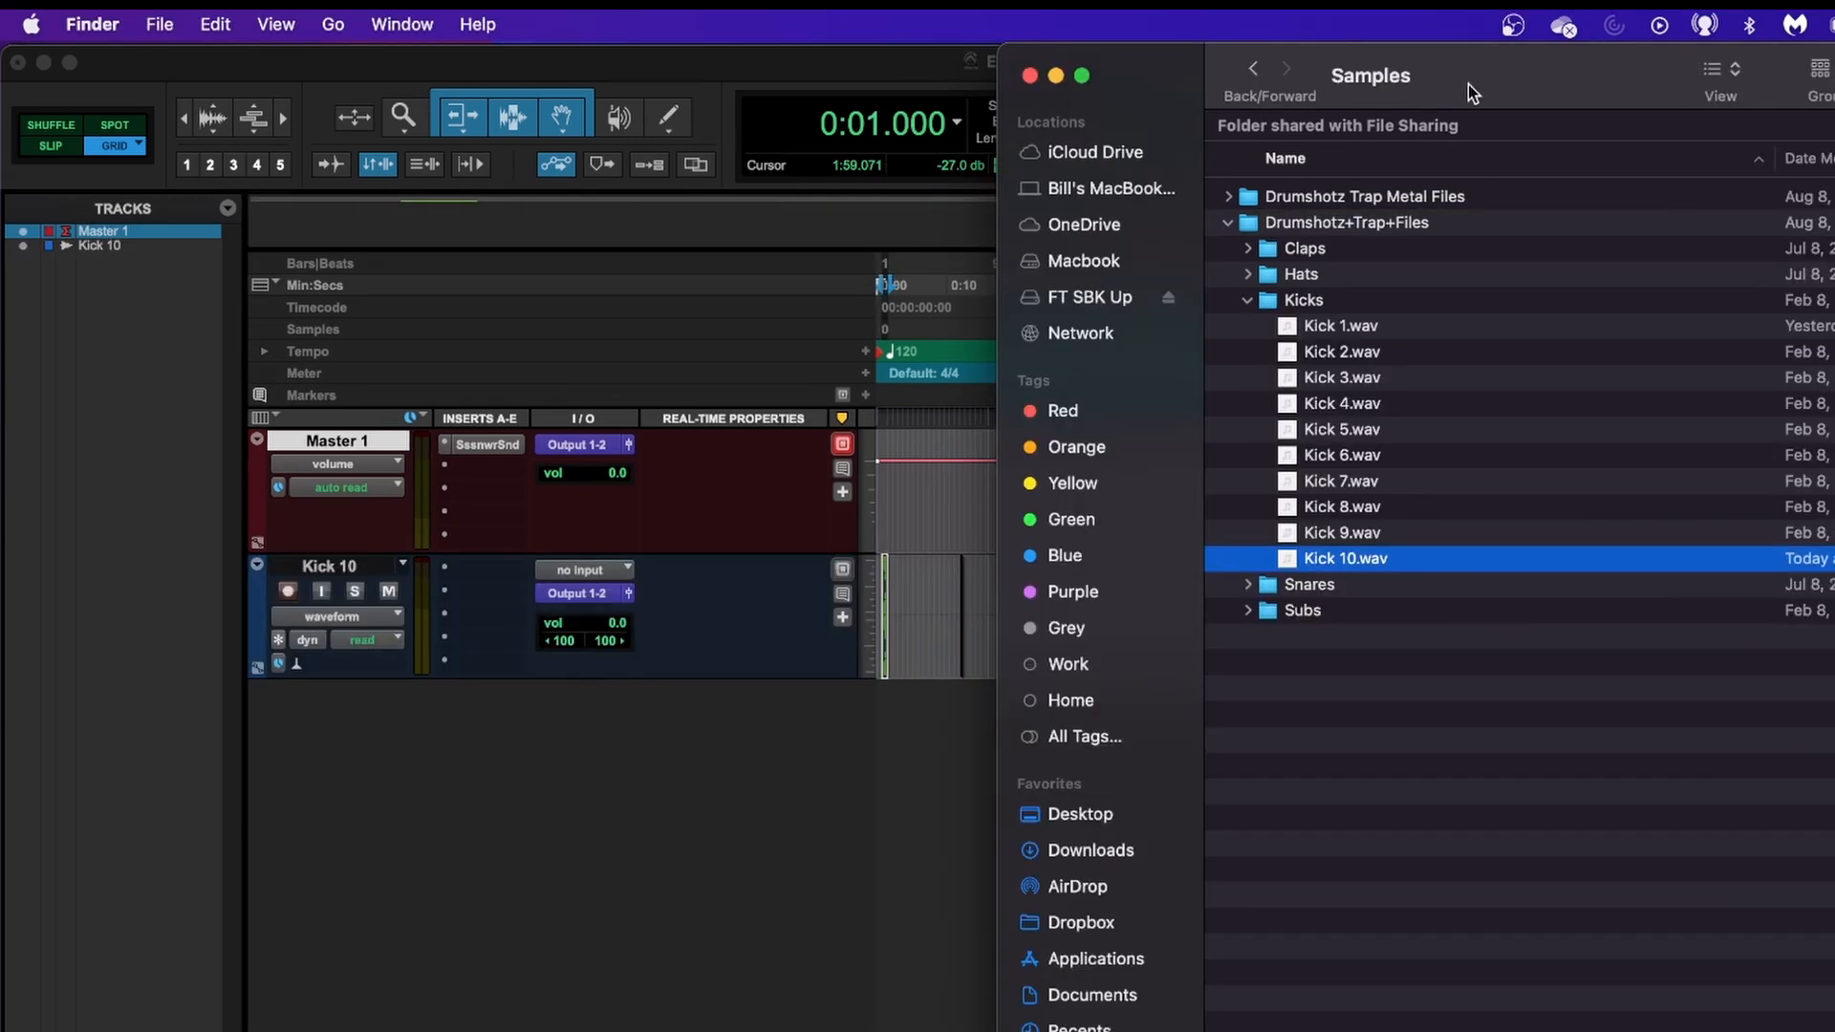
Move the Samples window over the session, hide and reshow the track list, and make the track list narrower.
drag(1470, 86, 466, 65)
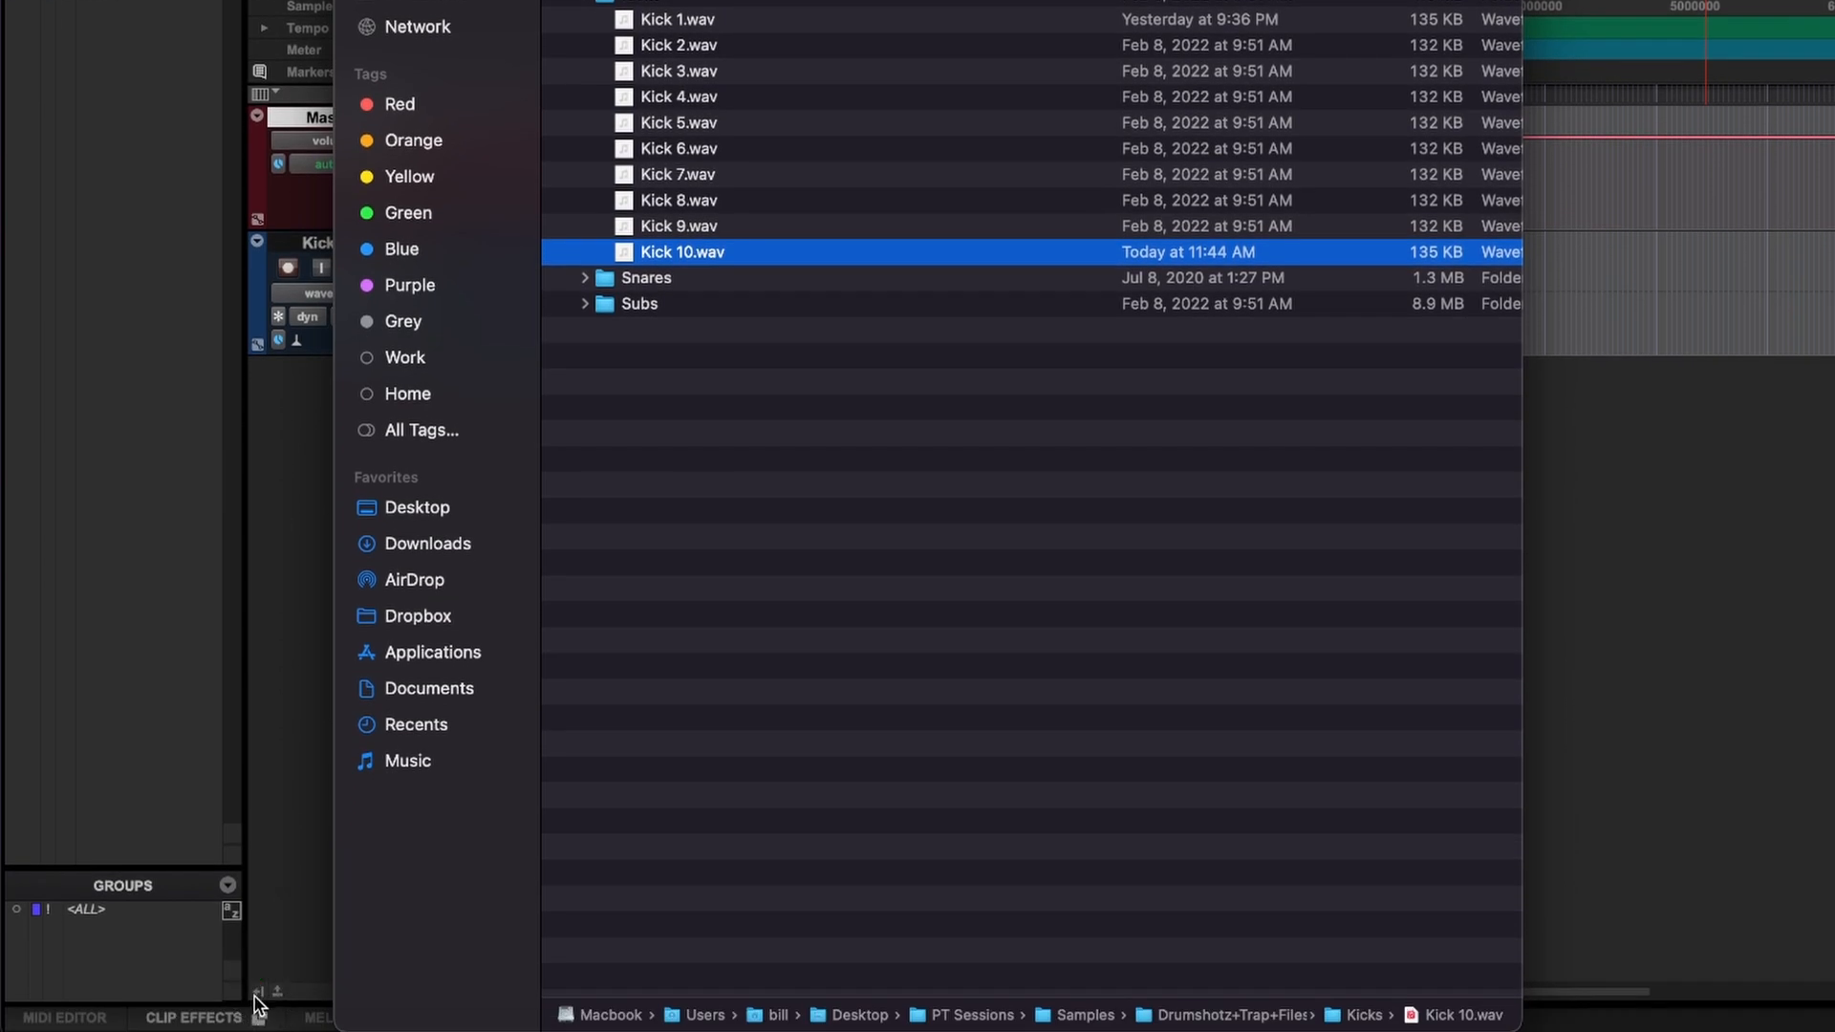
click(256, 994)
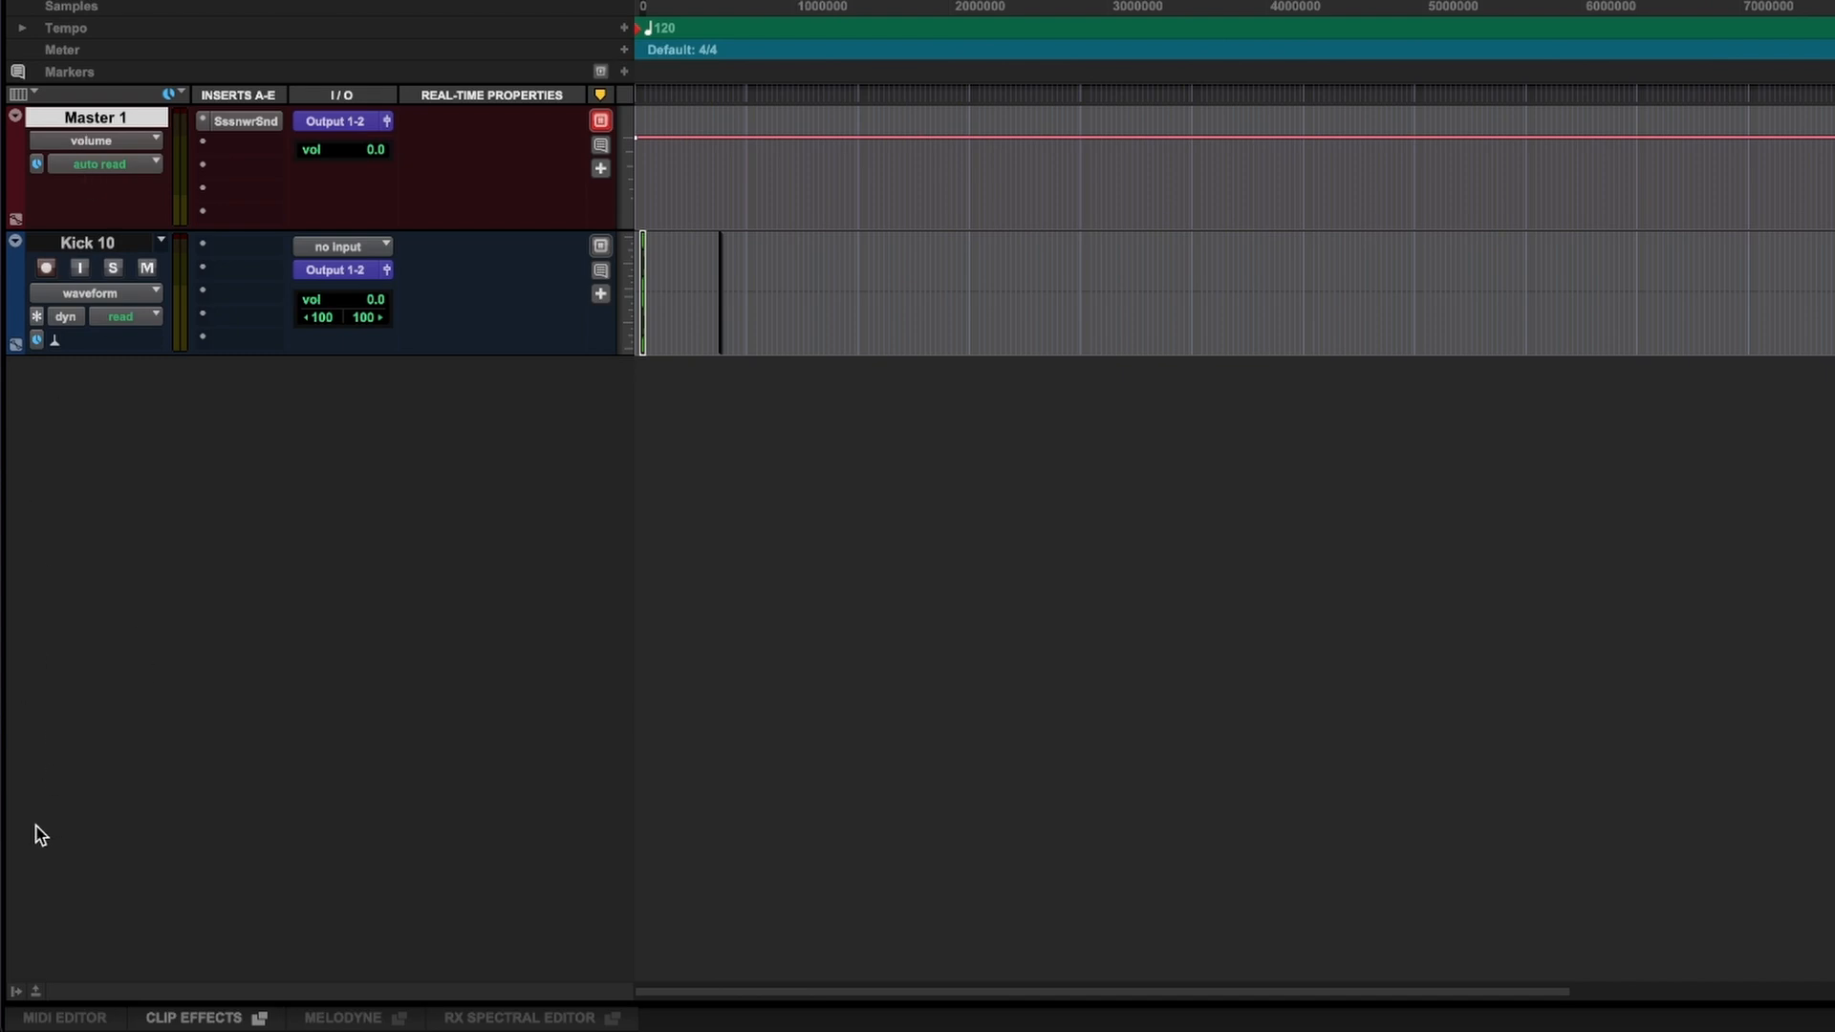
click(14, 993)
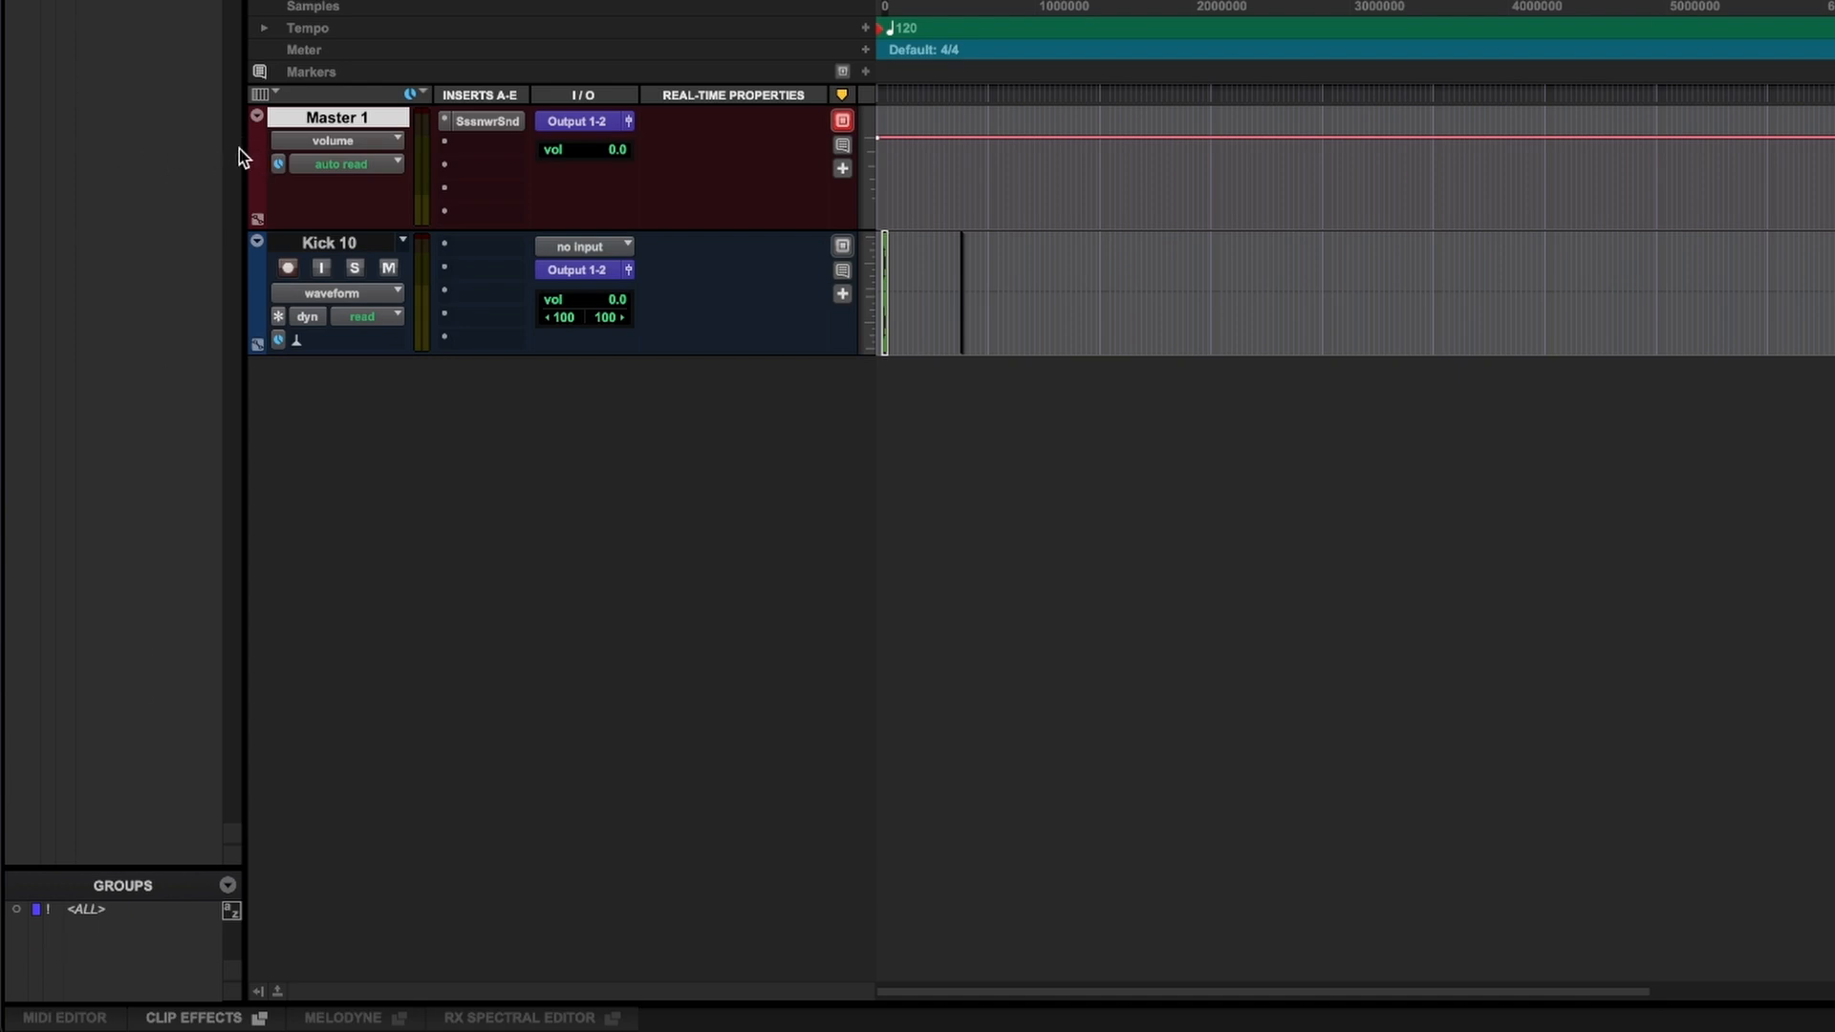
mouse_move(244, 135)
mouse_down()
mouse_move(467, 135)
mouse_move(213, 124)
mouse_up()
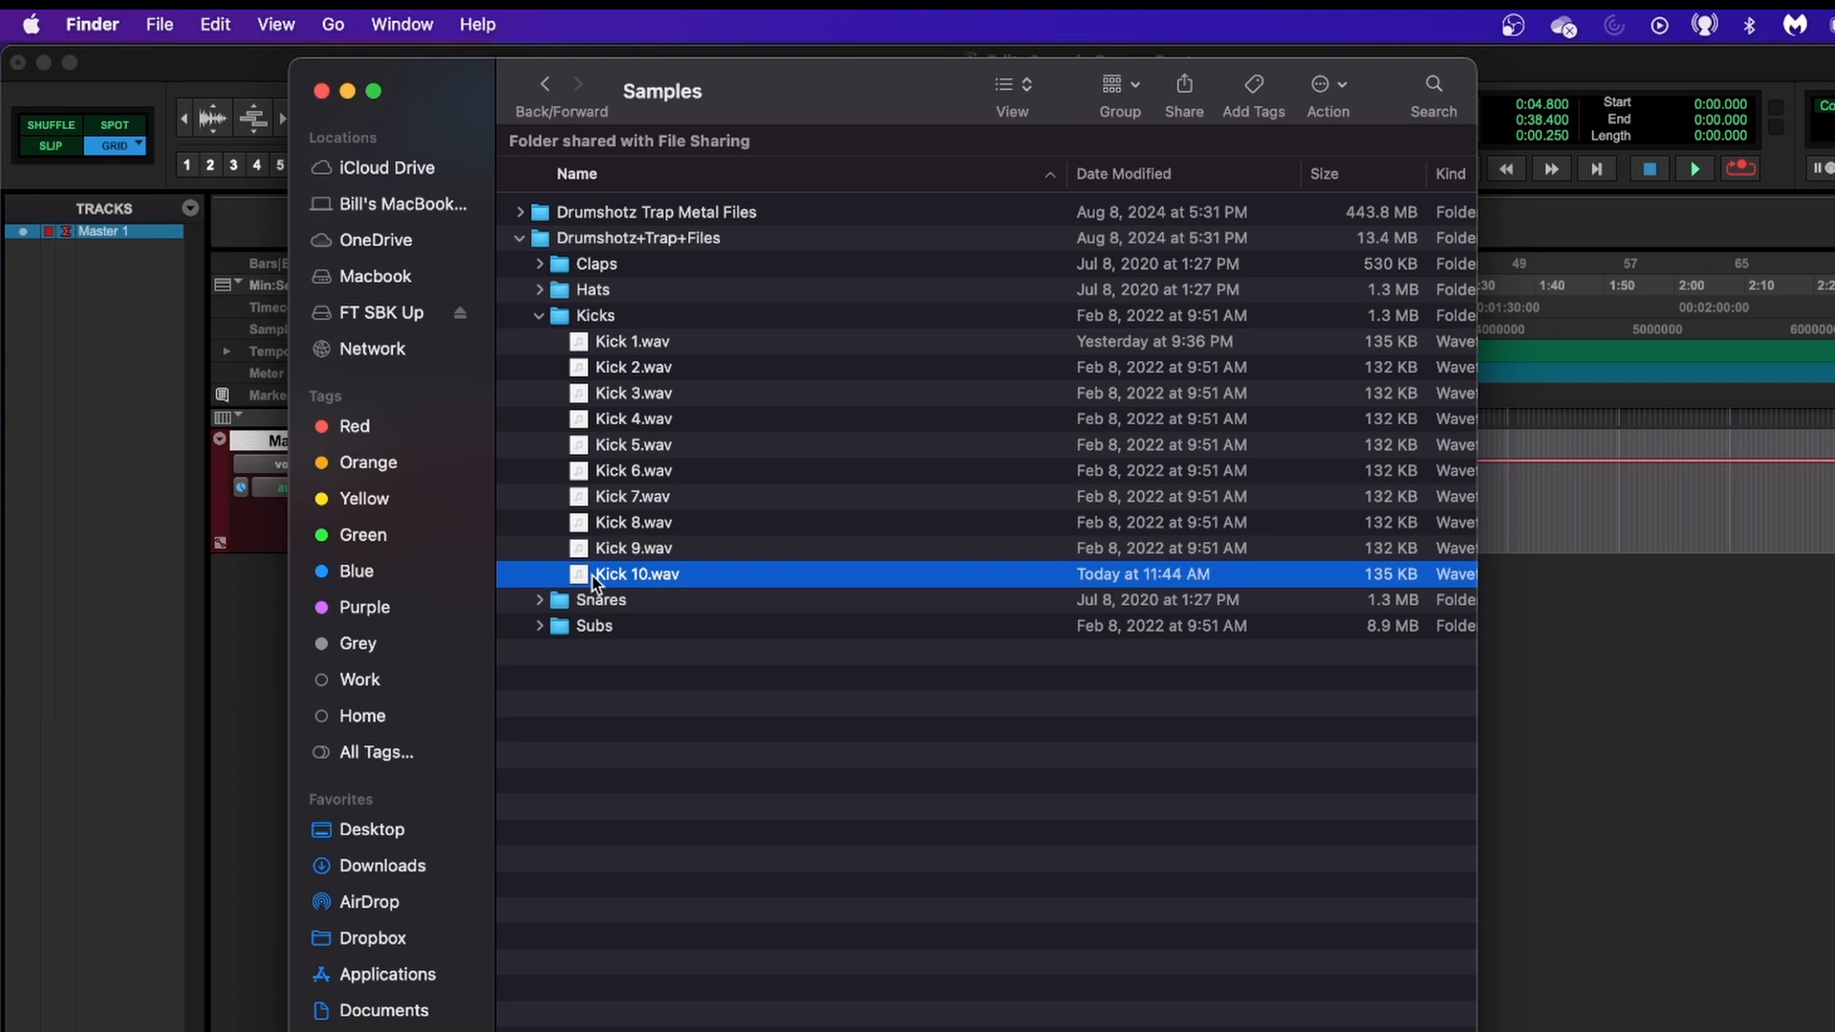
Import Kick 10.wav from the Kicks folder as a new audio track and zoom in until its waveform is readable.
drag(591, 576, 143, 430)
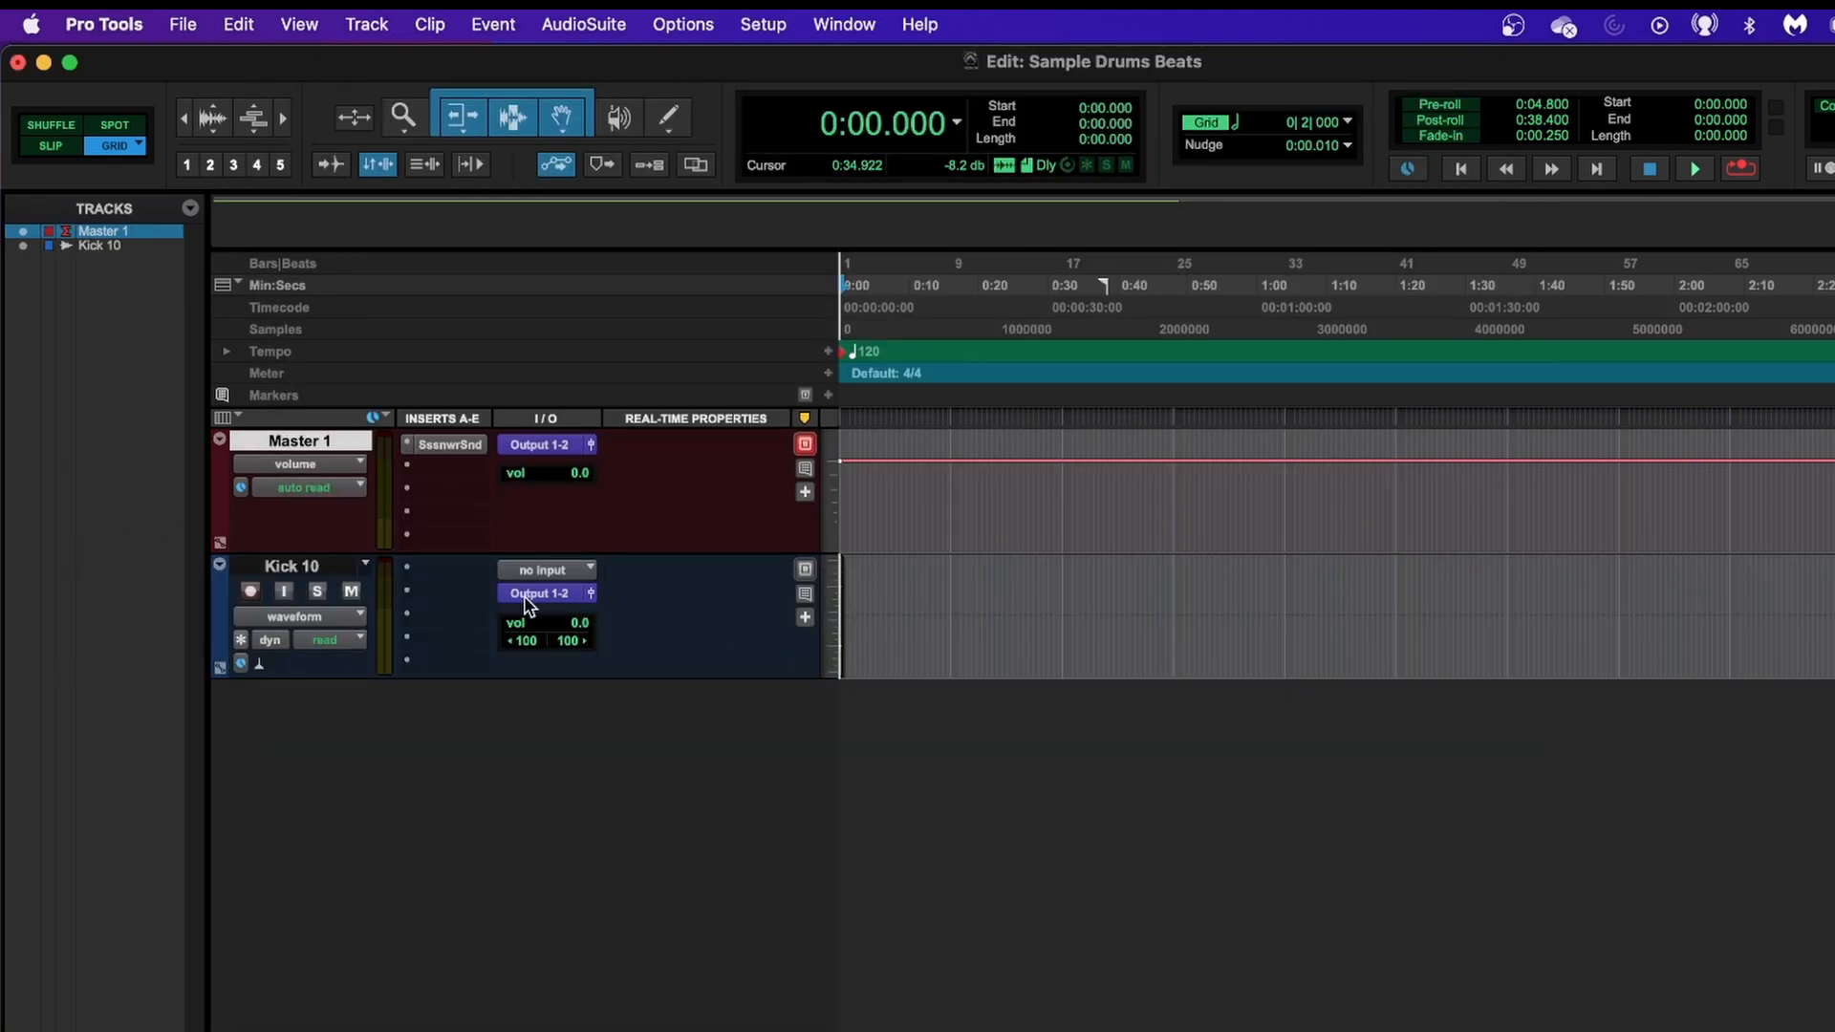
click(854, 643)
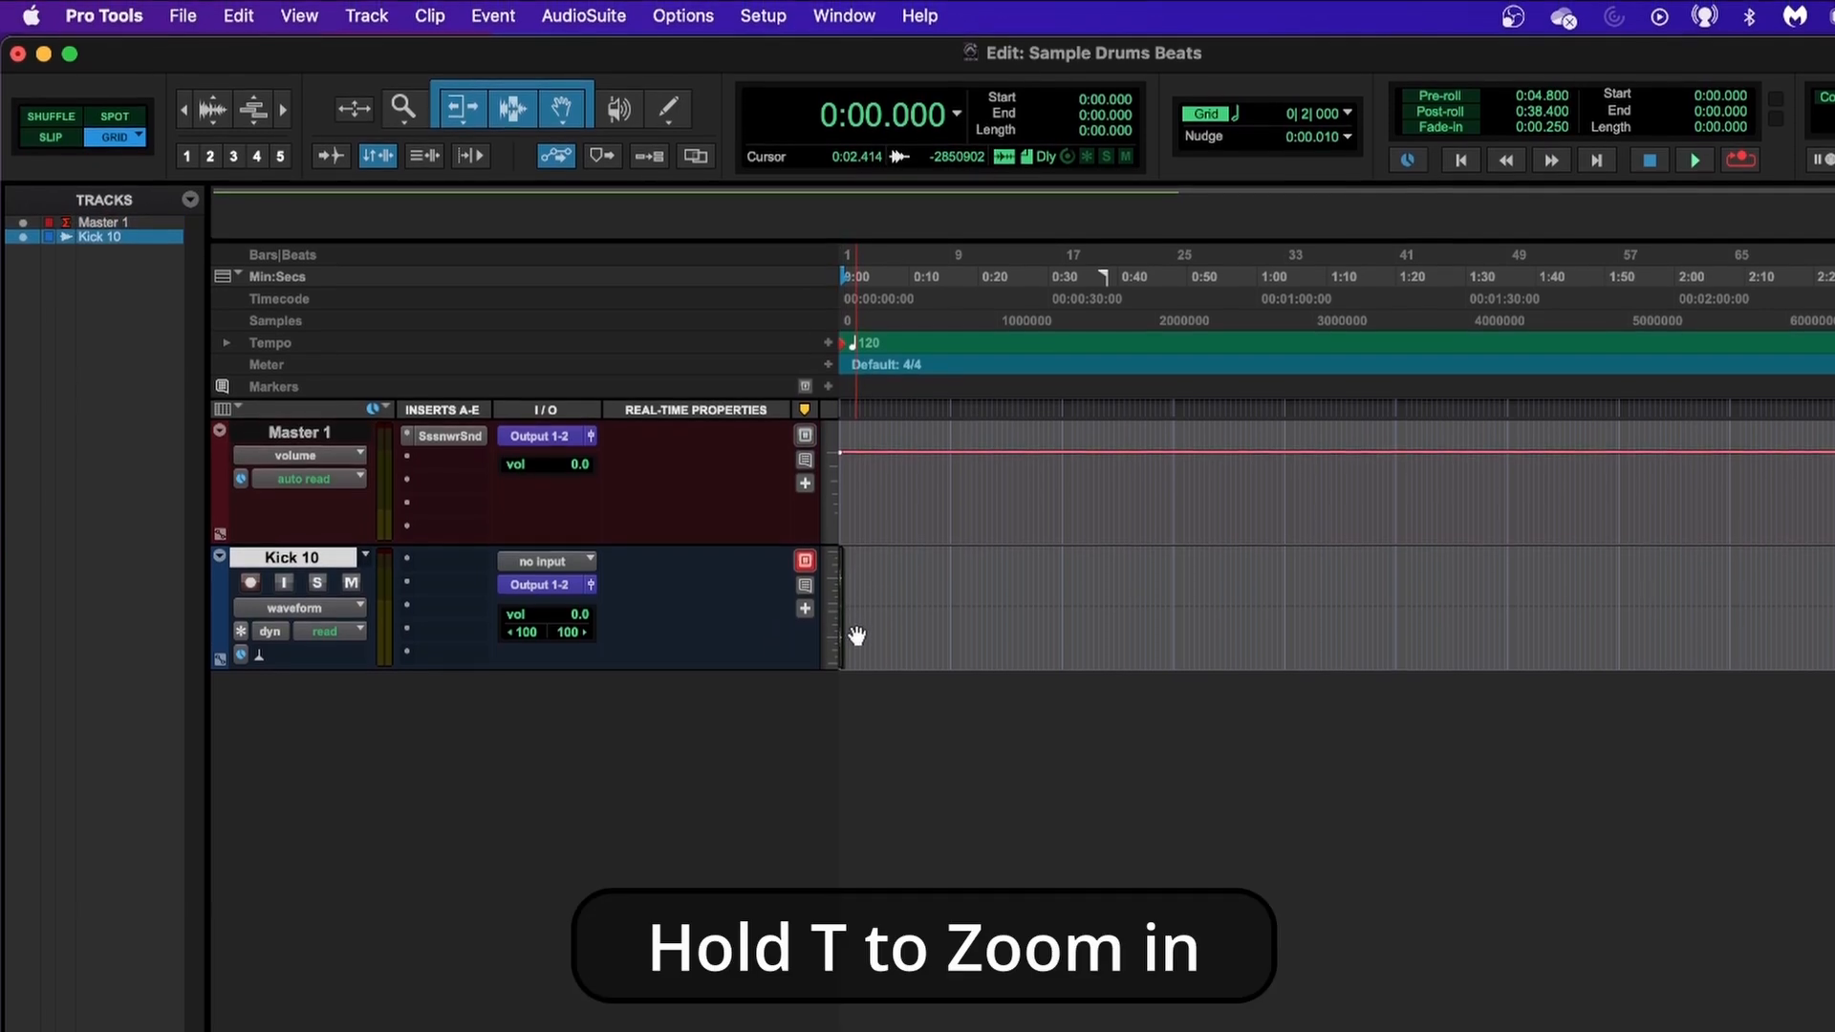
key(t)
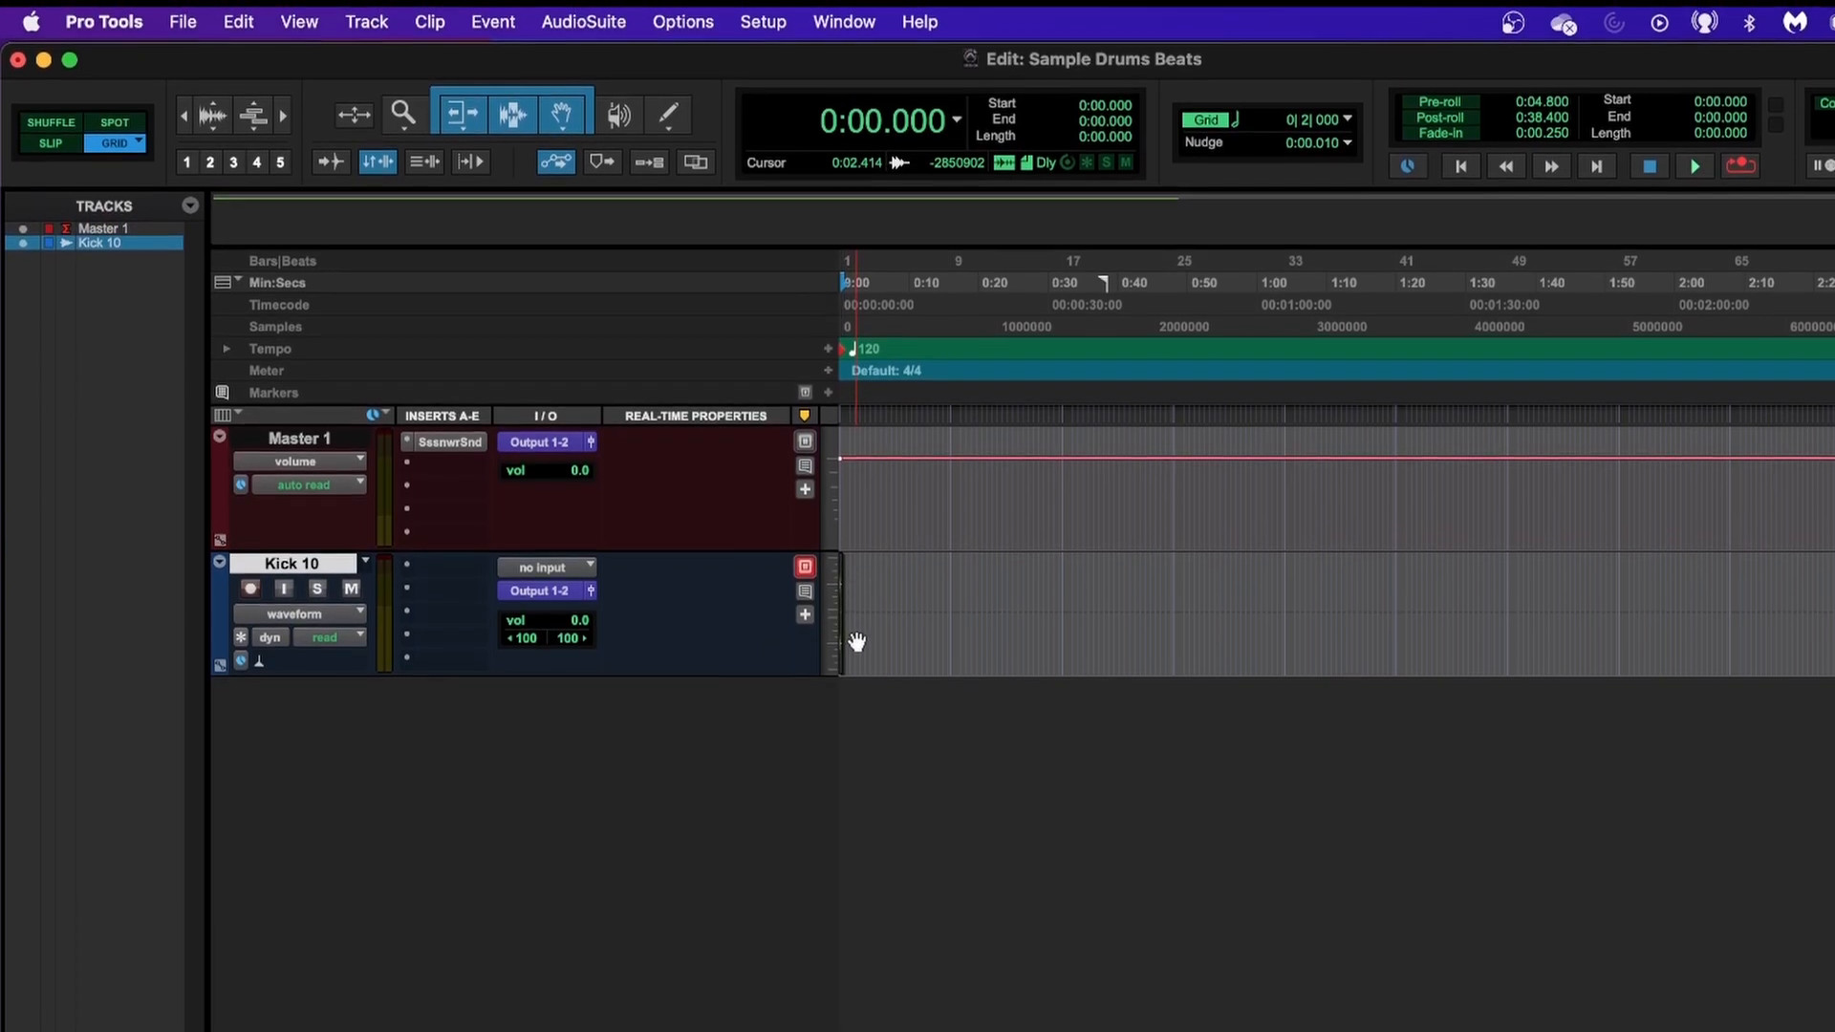
key(t)
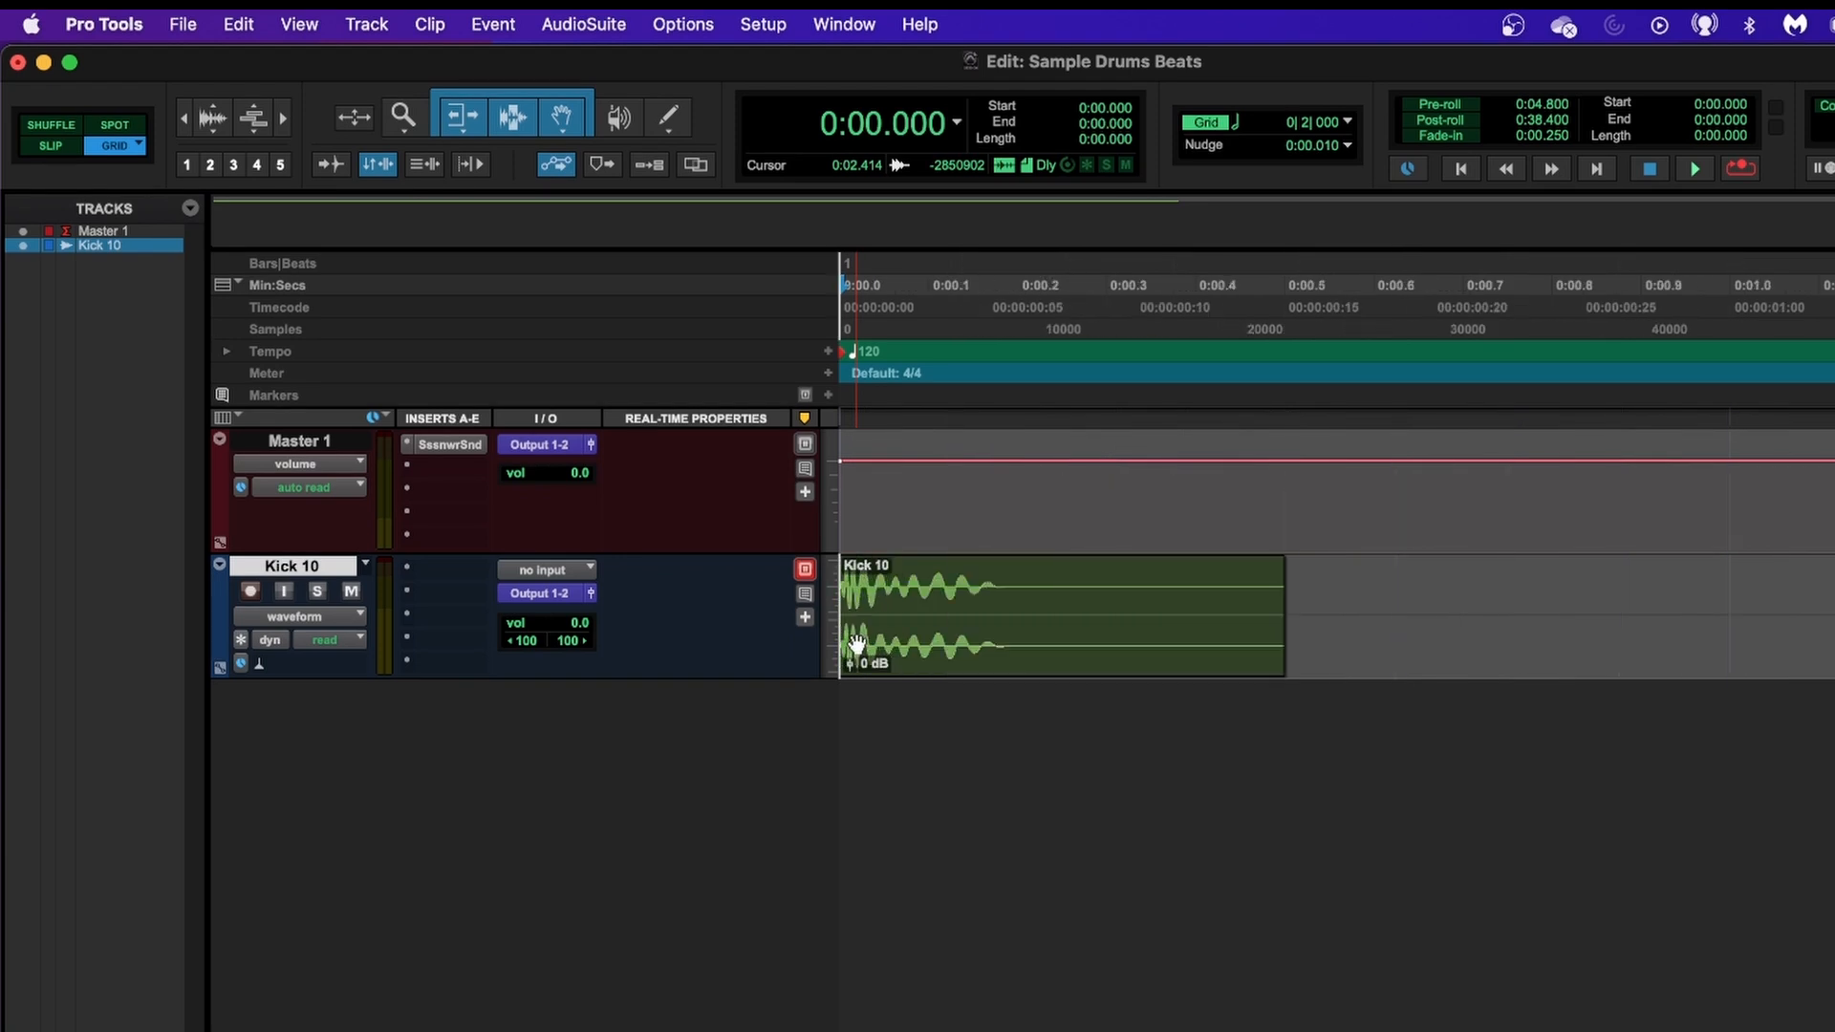
key(e)
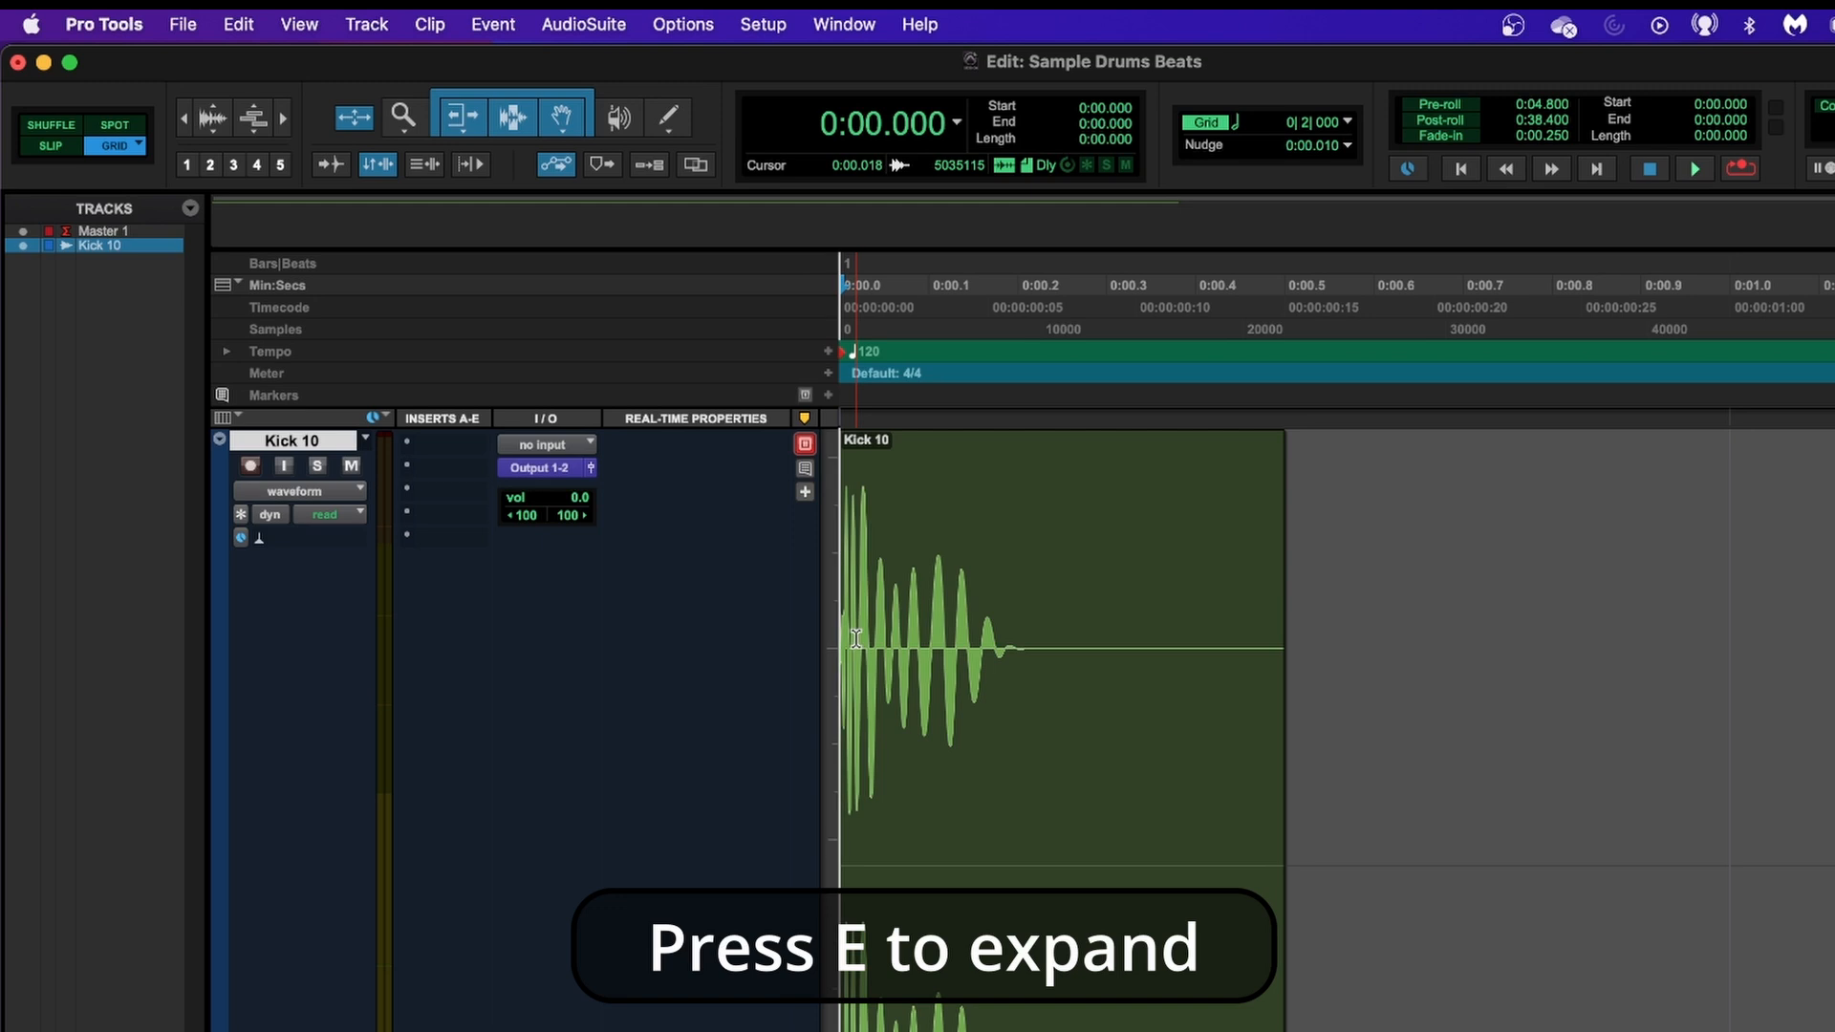
key(e)
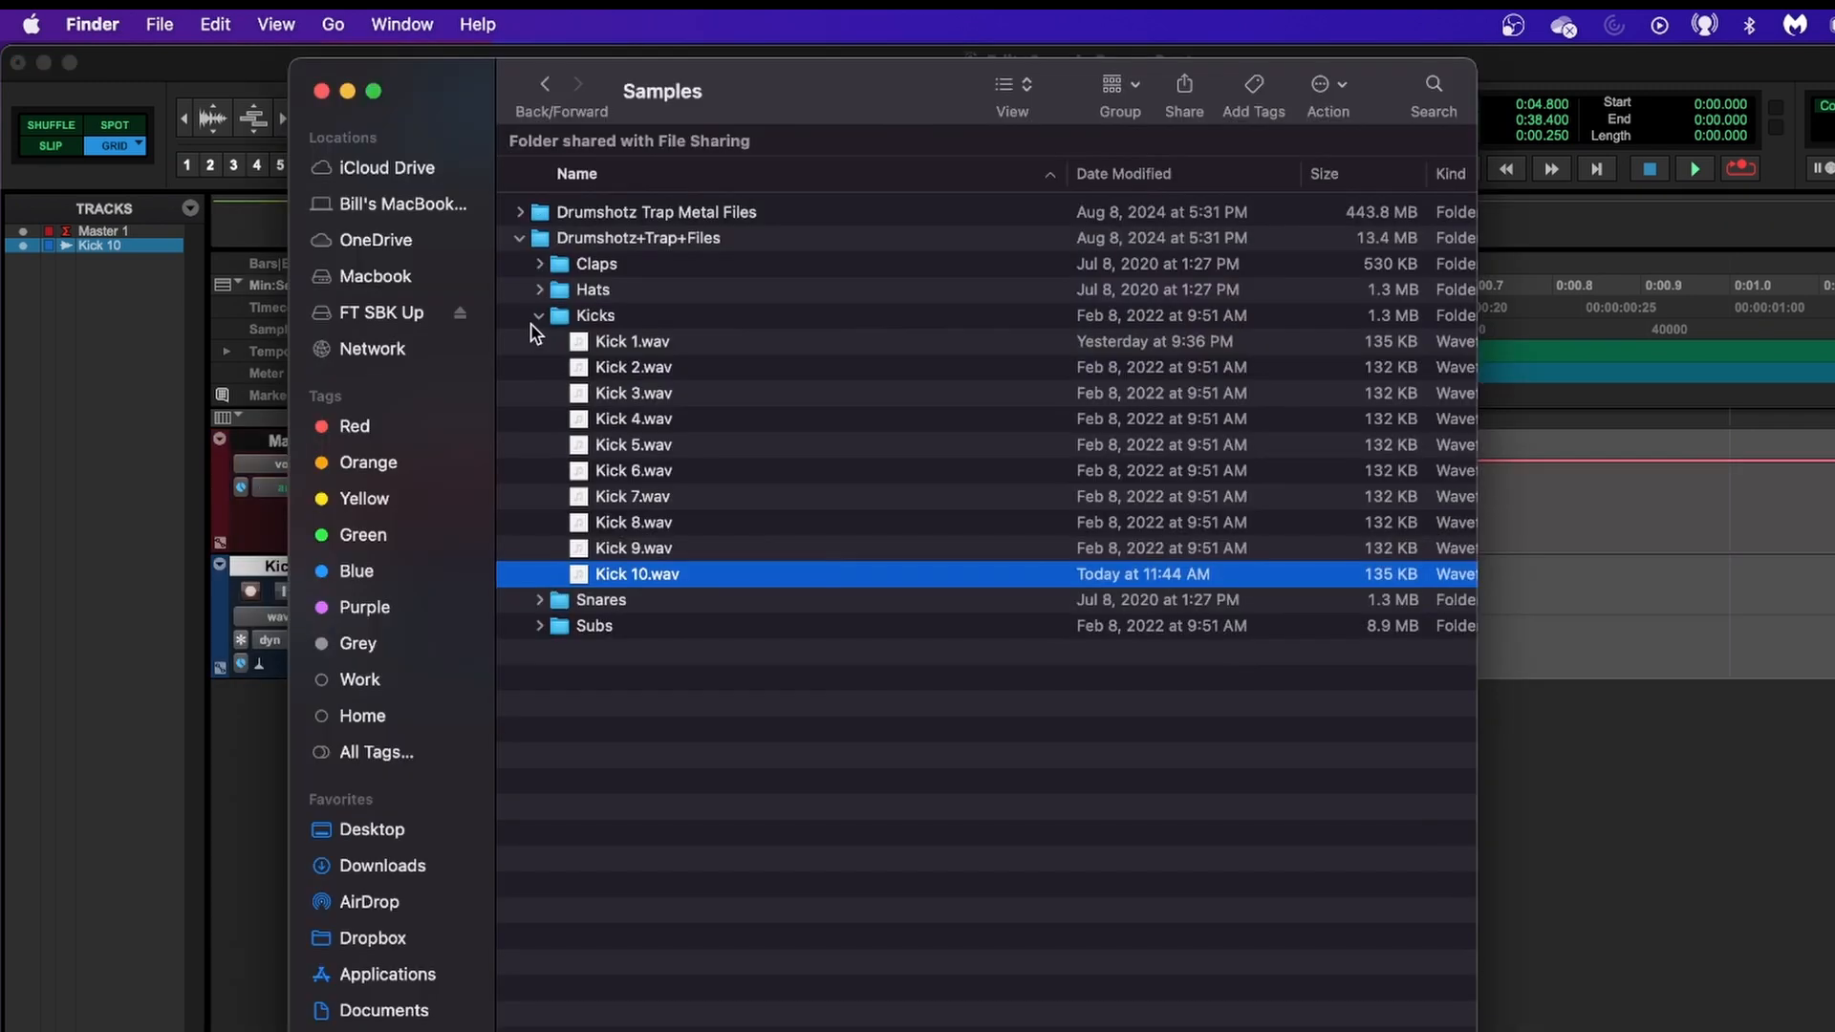
Import Snare 10.wav from the Snares folder as a new audio track and select that track.
click(538, 316)
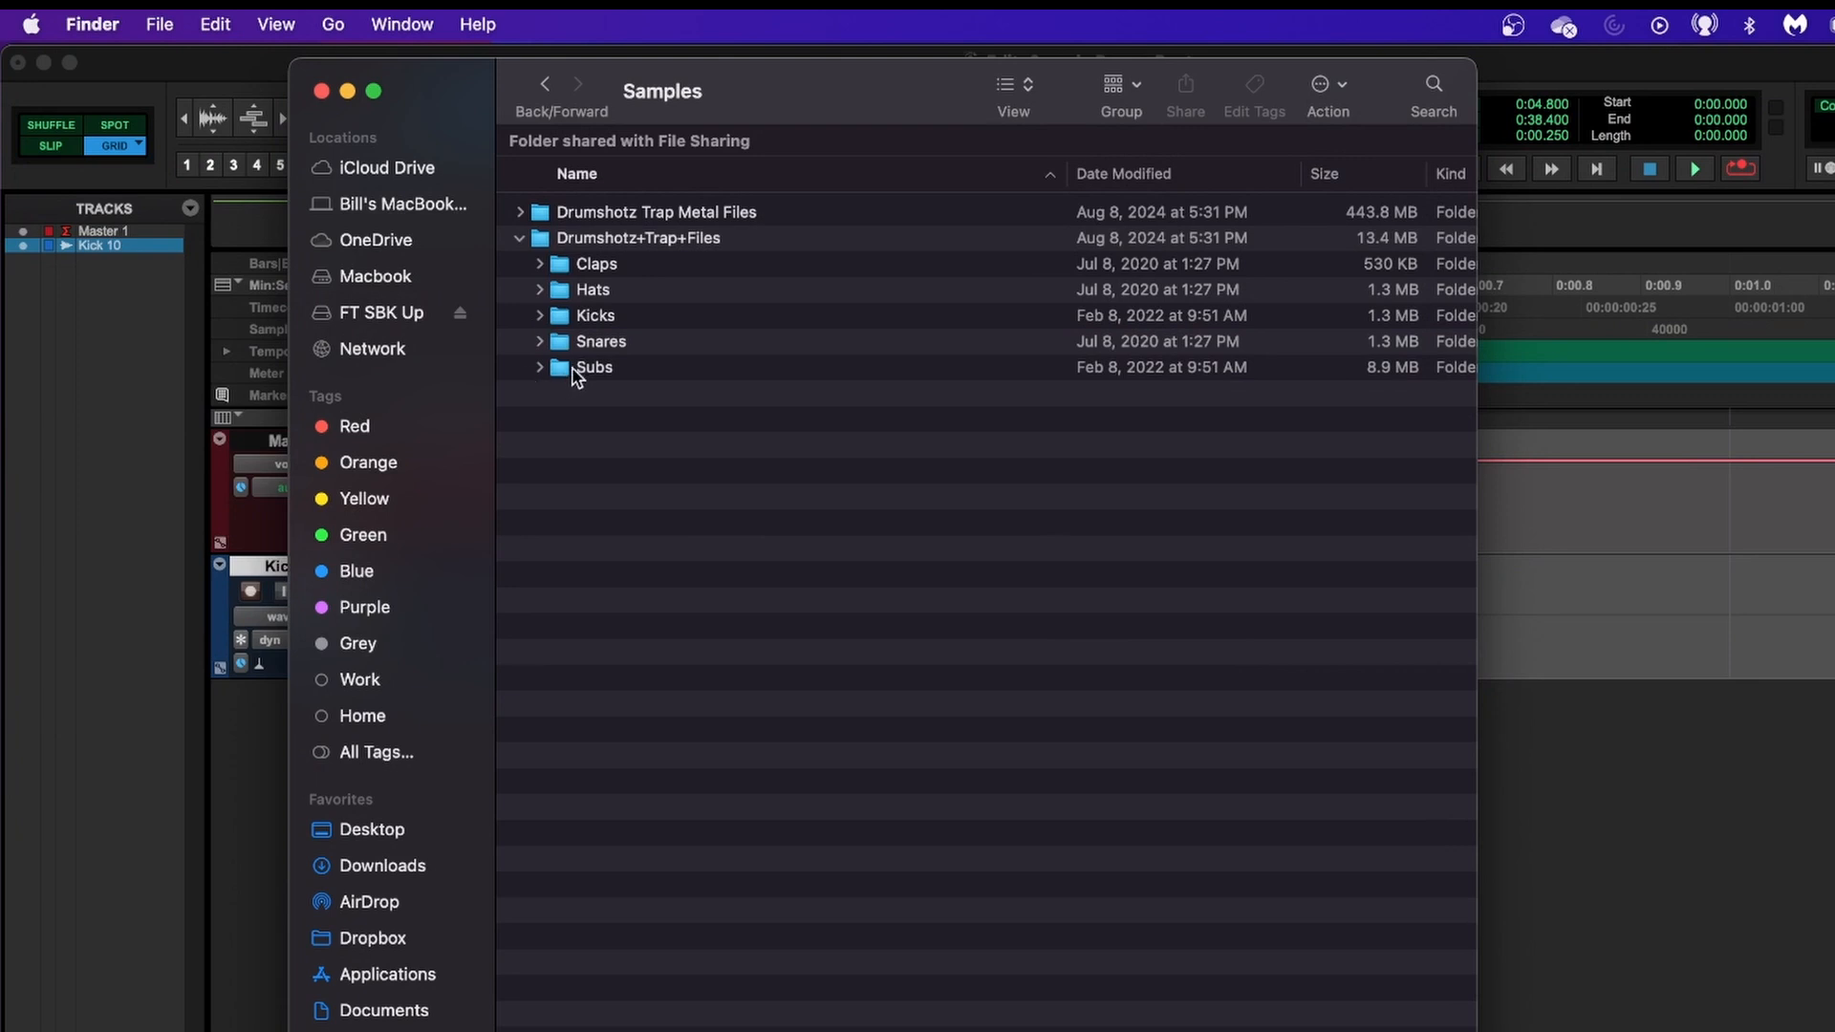
click(538, 342)
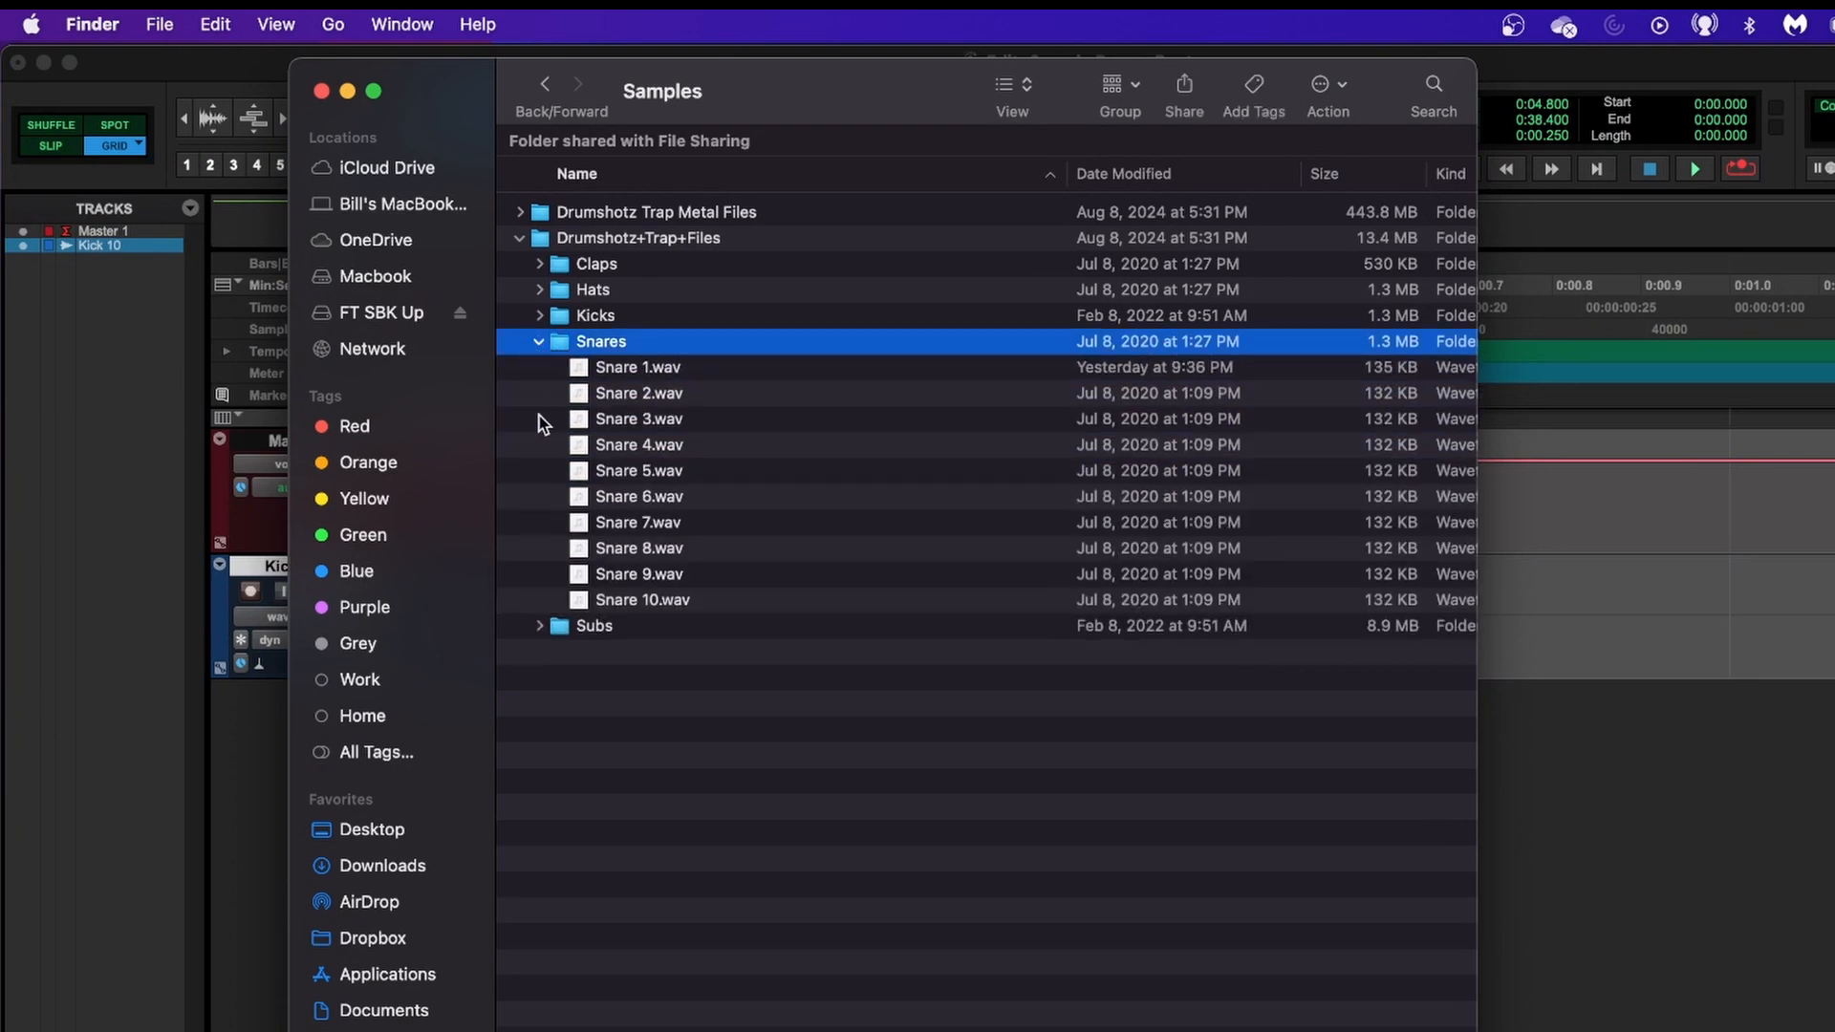
click(609, 602)
drag(609, 609, 46, 784)
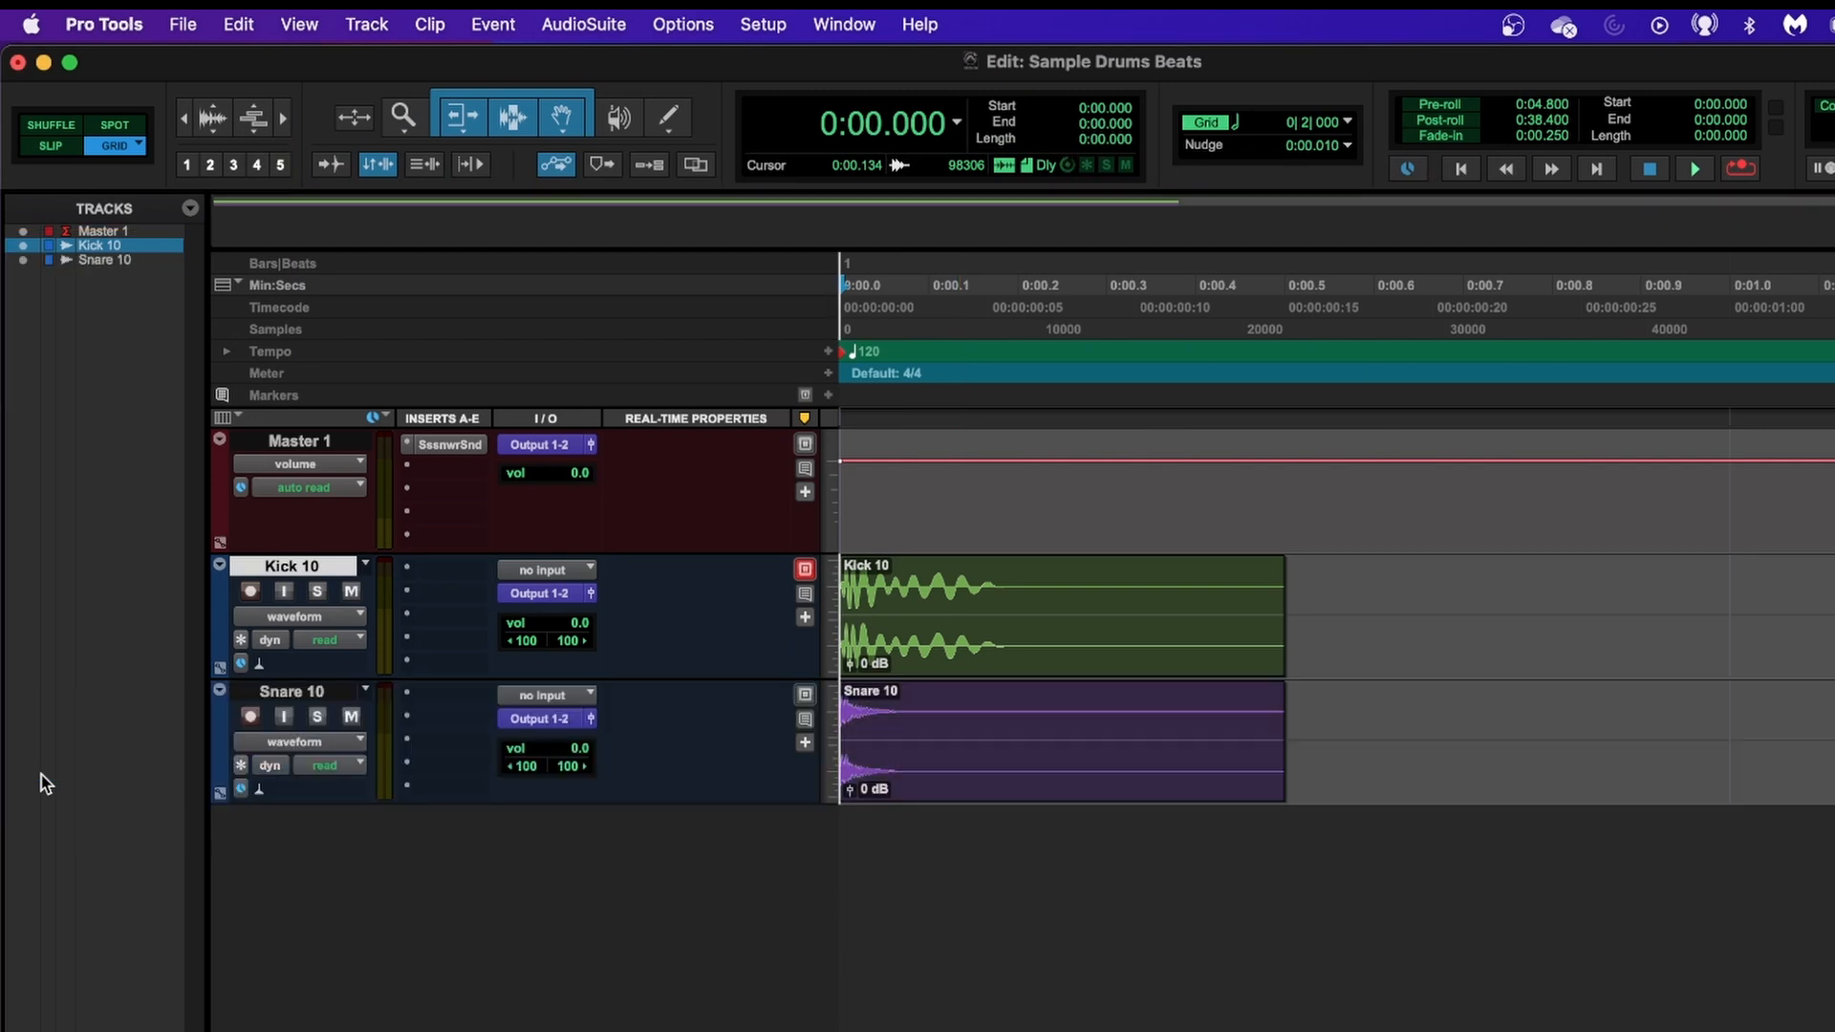
click(299, 694)
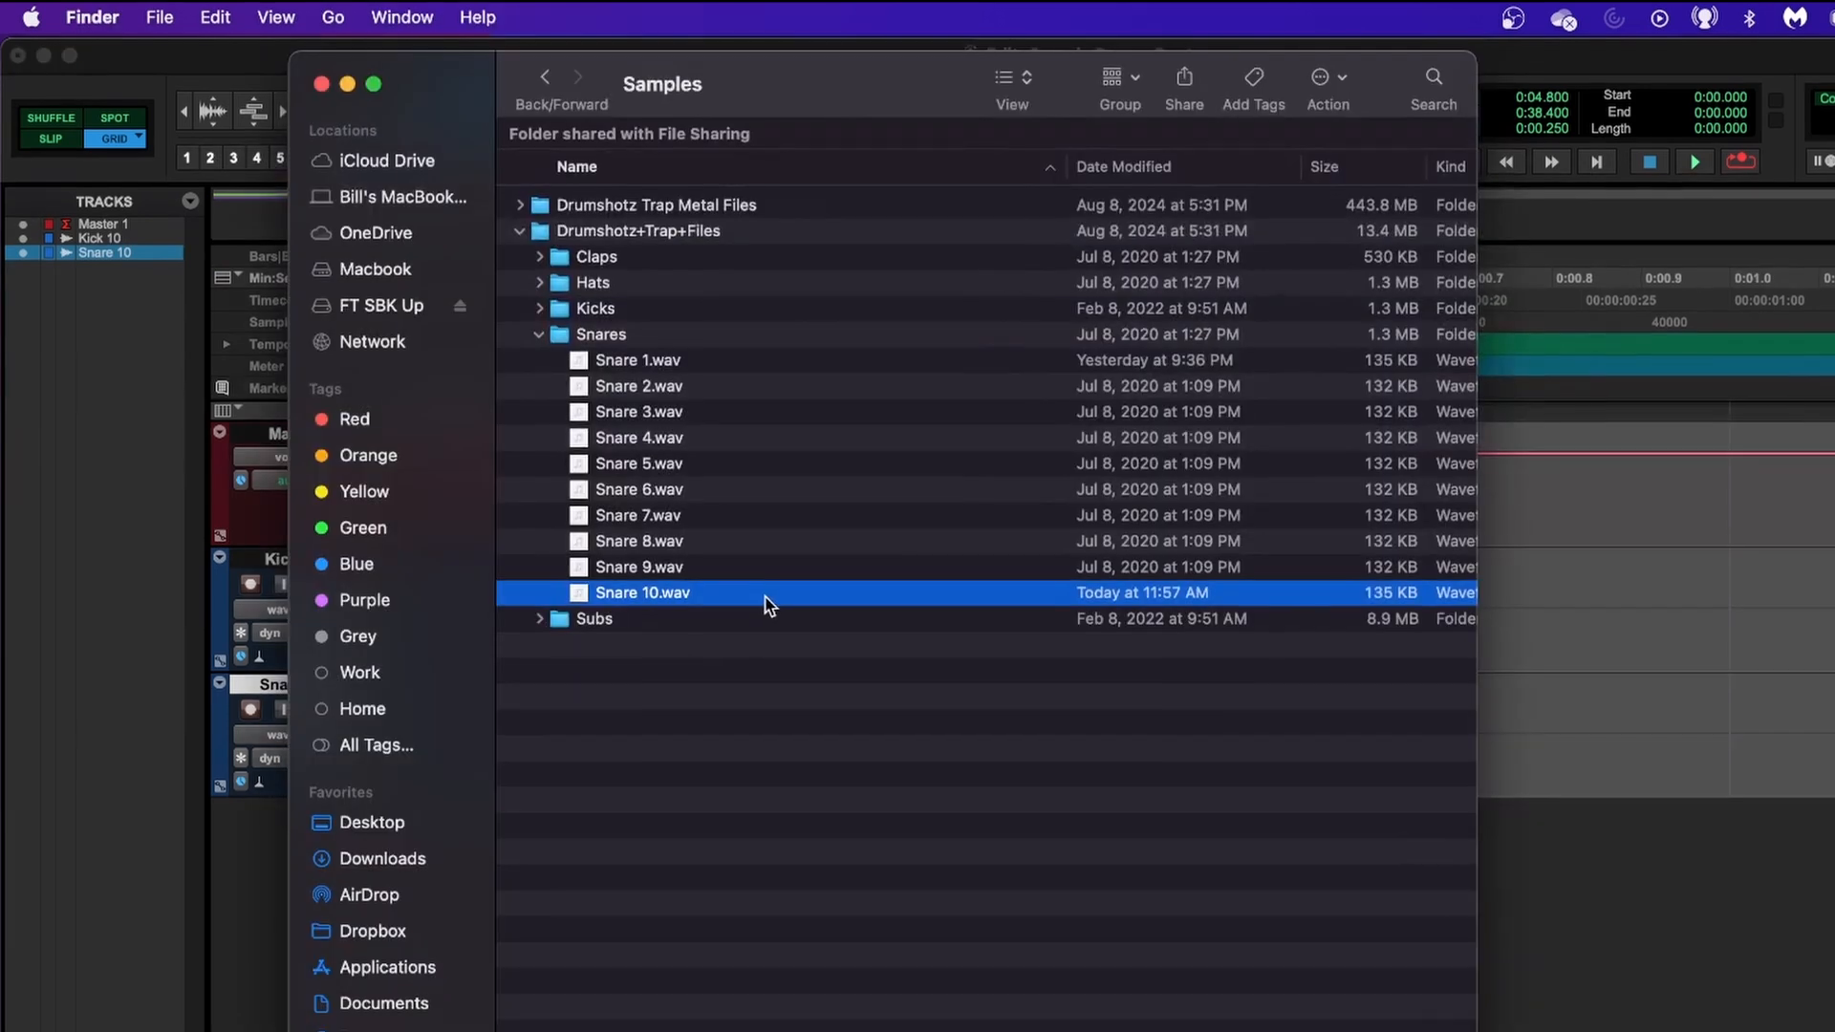
Import Hat 10.wav from the Hats folder as a new audio track.
click(538, 335)
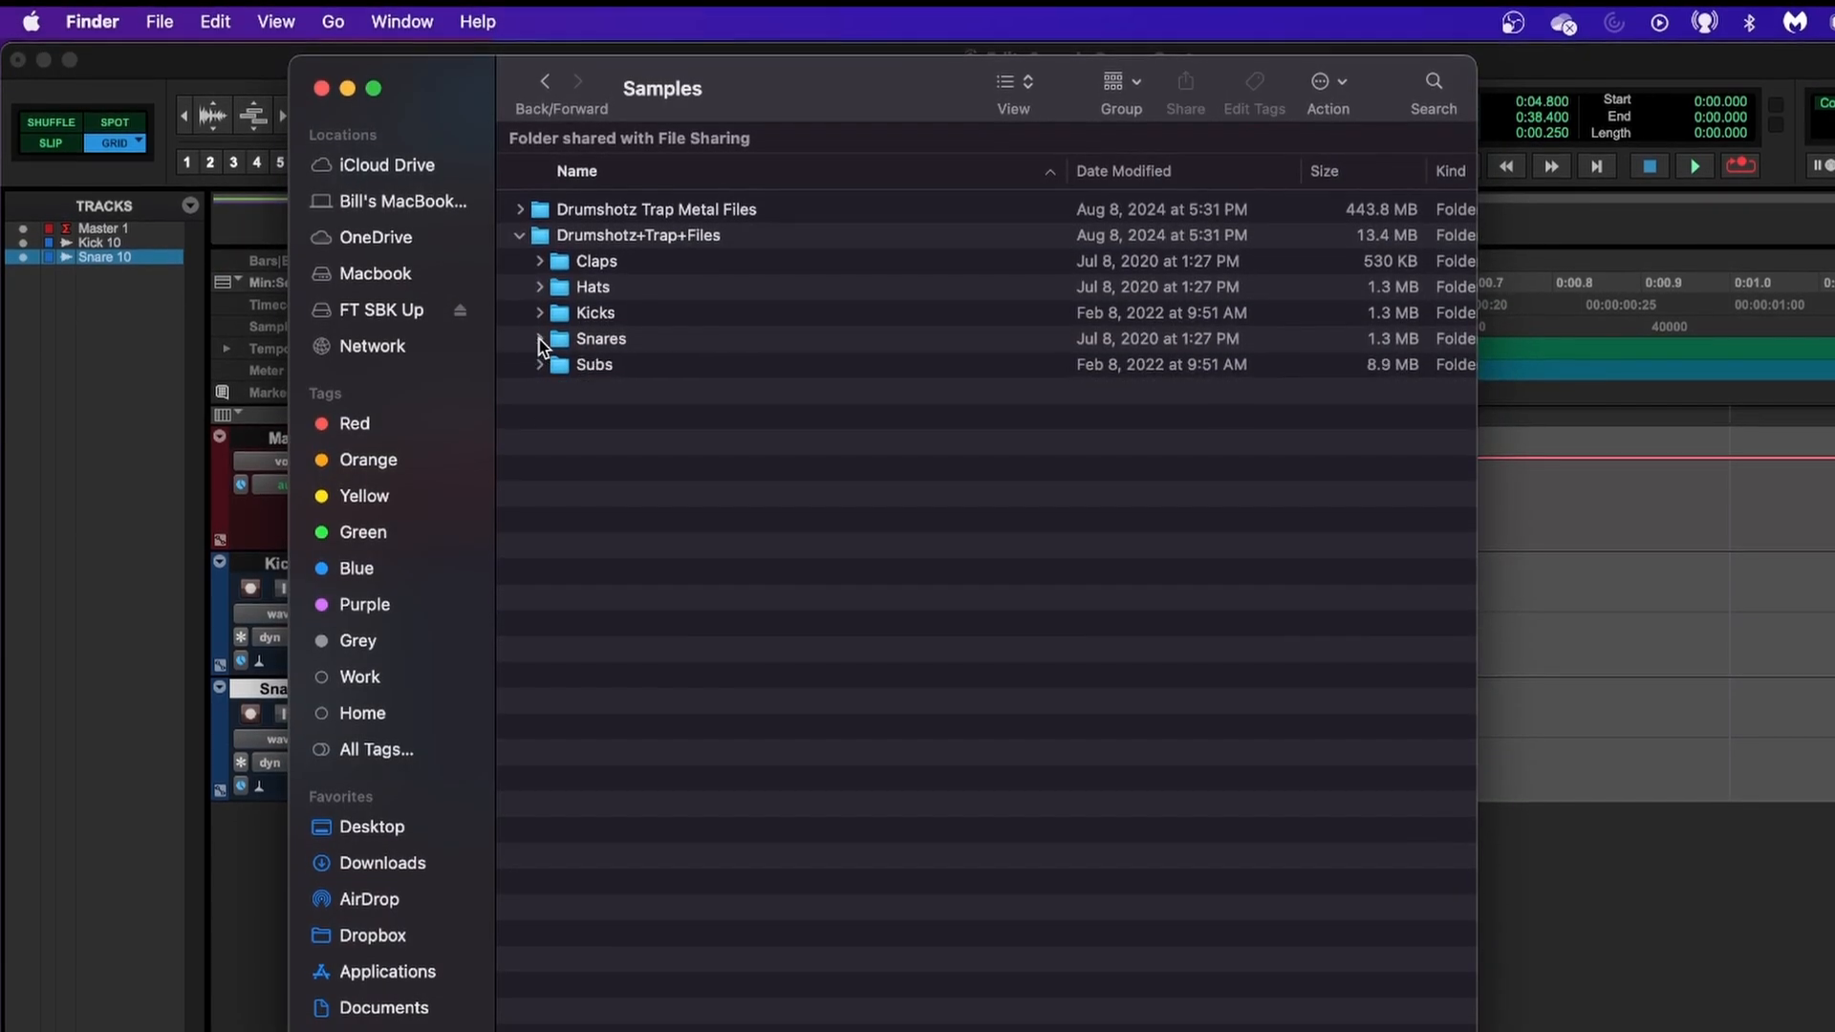
click(542, 288)
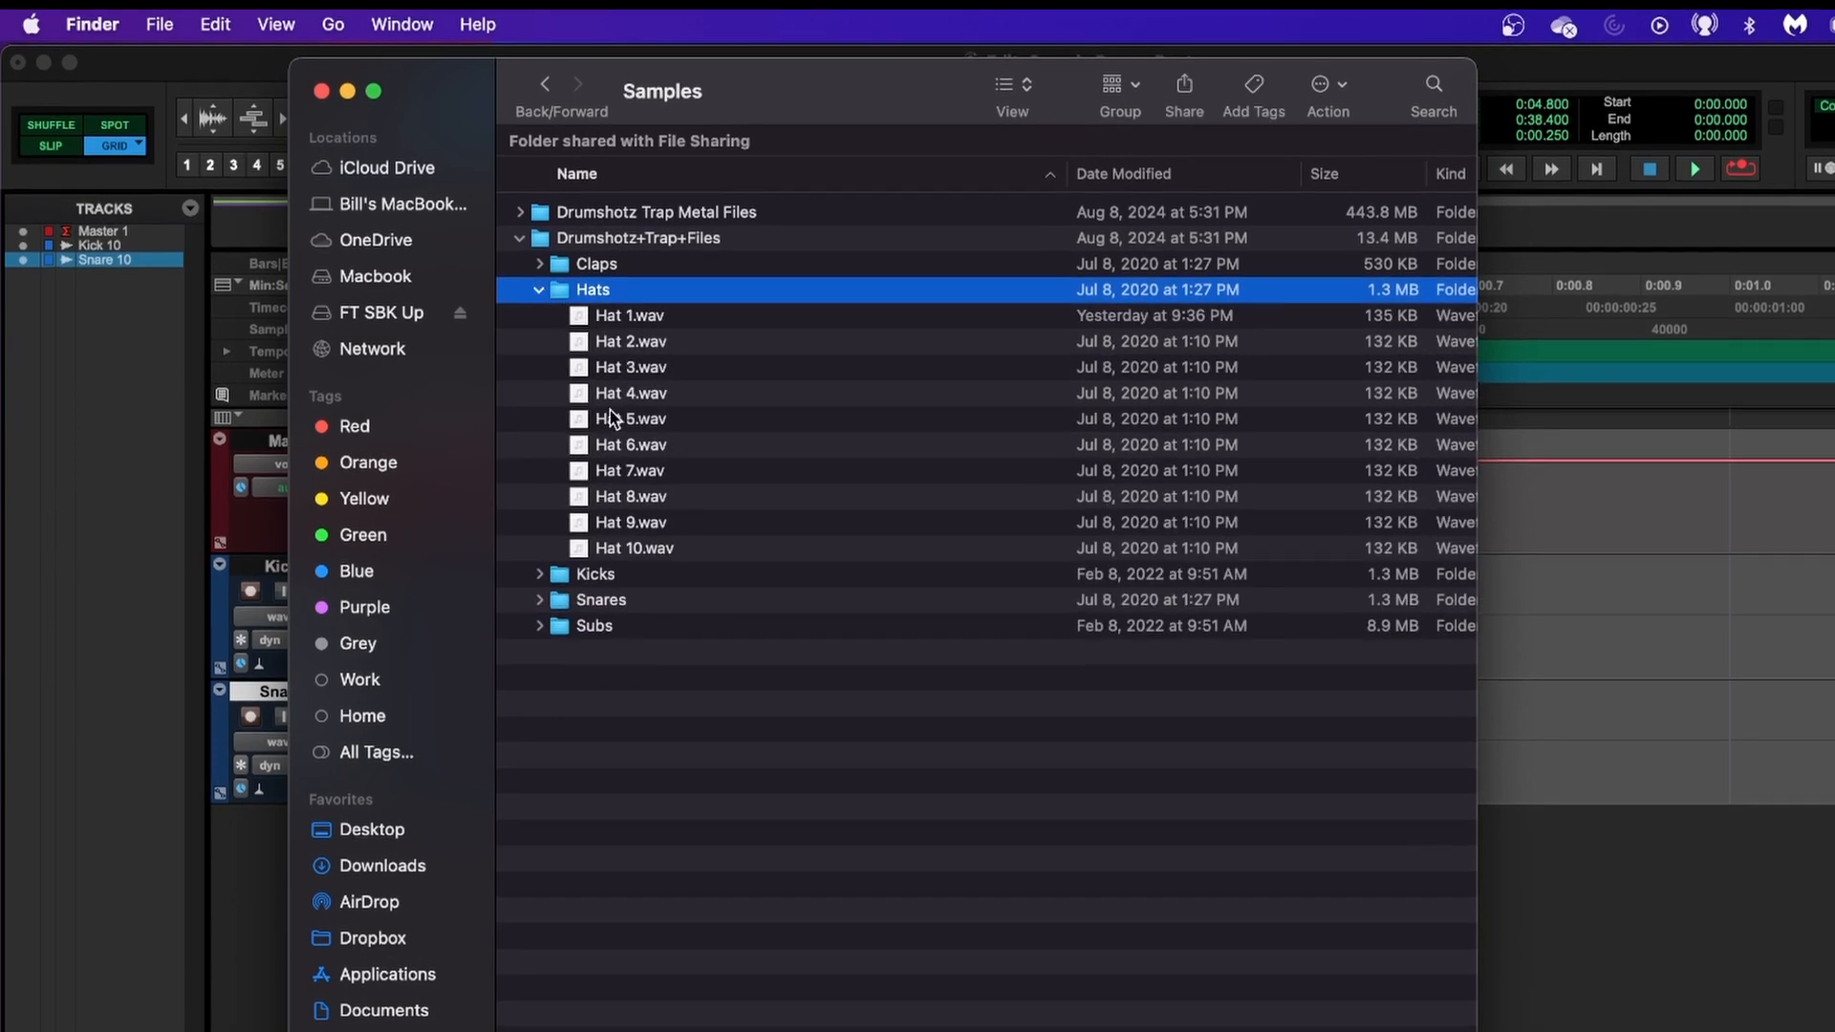
click(615, 550)
drag(614, 555, 112, 478)
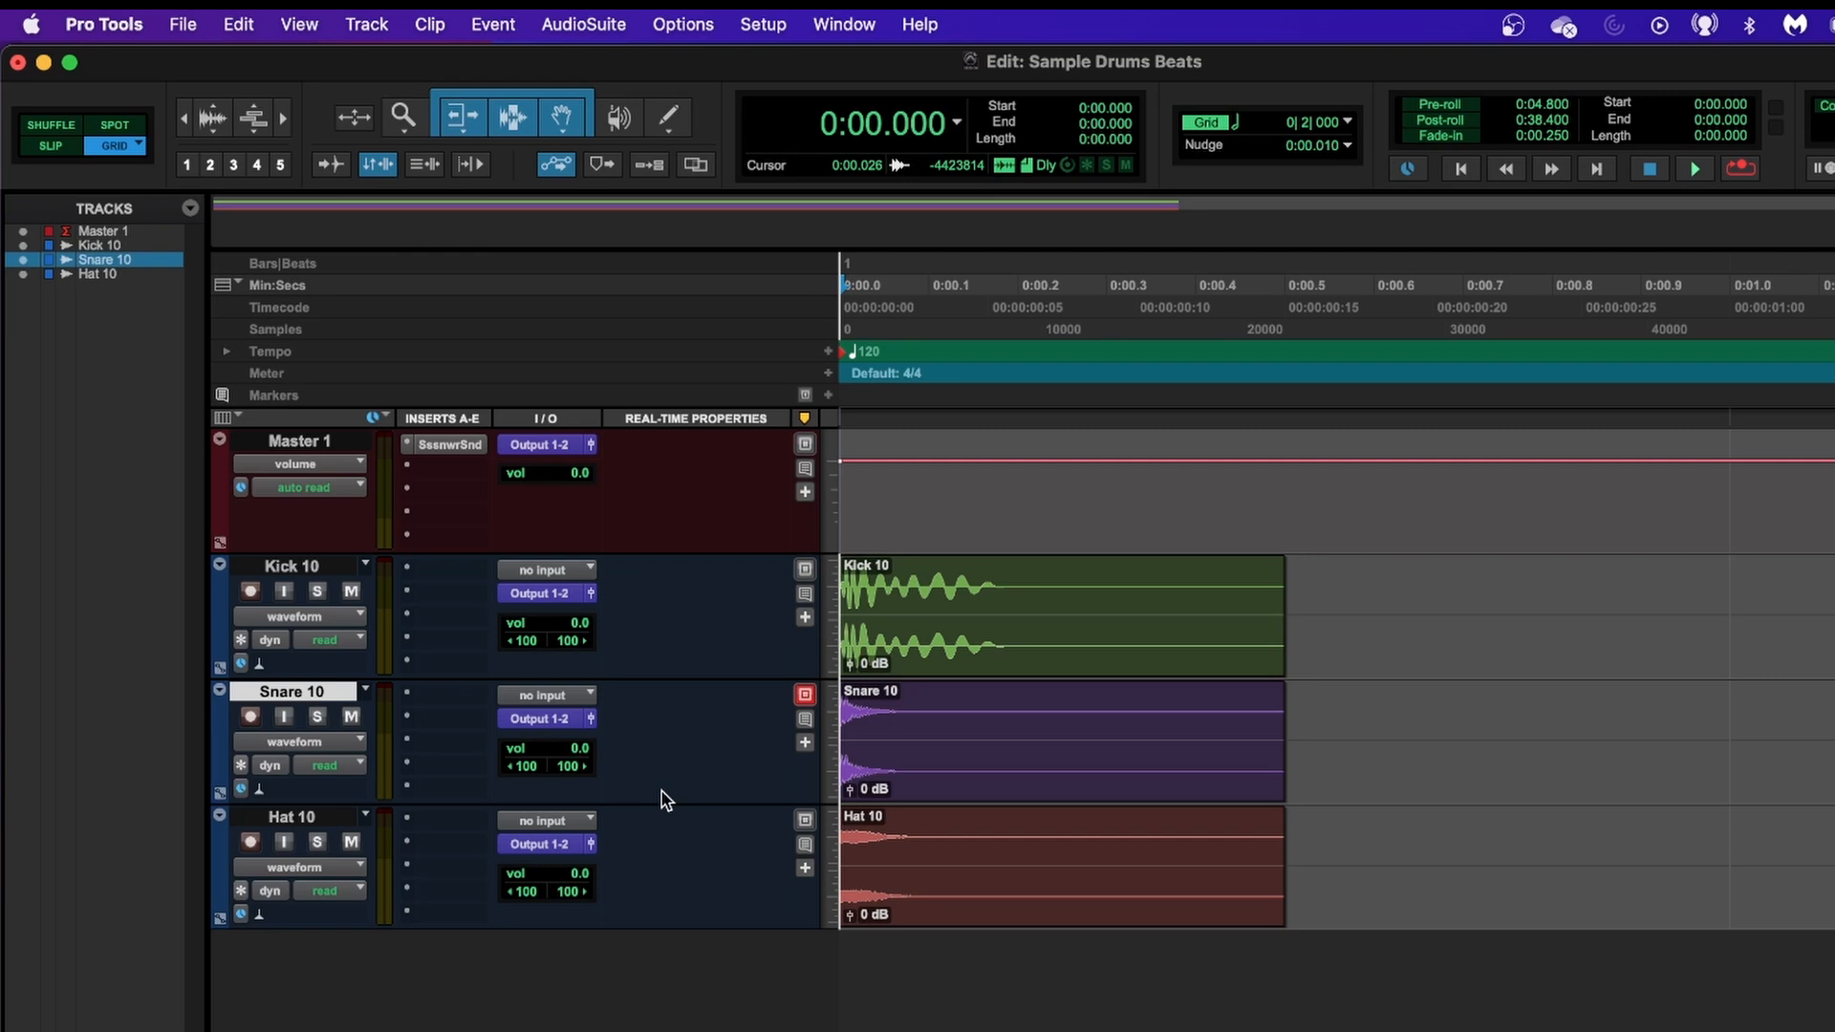
Play the stacked kick, snare and hat samples from the session start several times, stopping after each pass.
key(space)
key(space)
key(space)
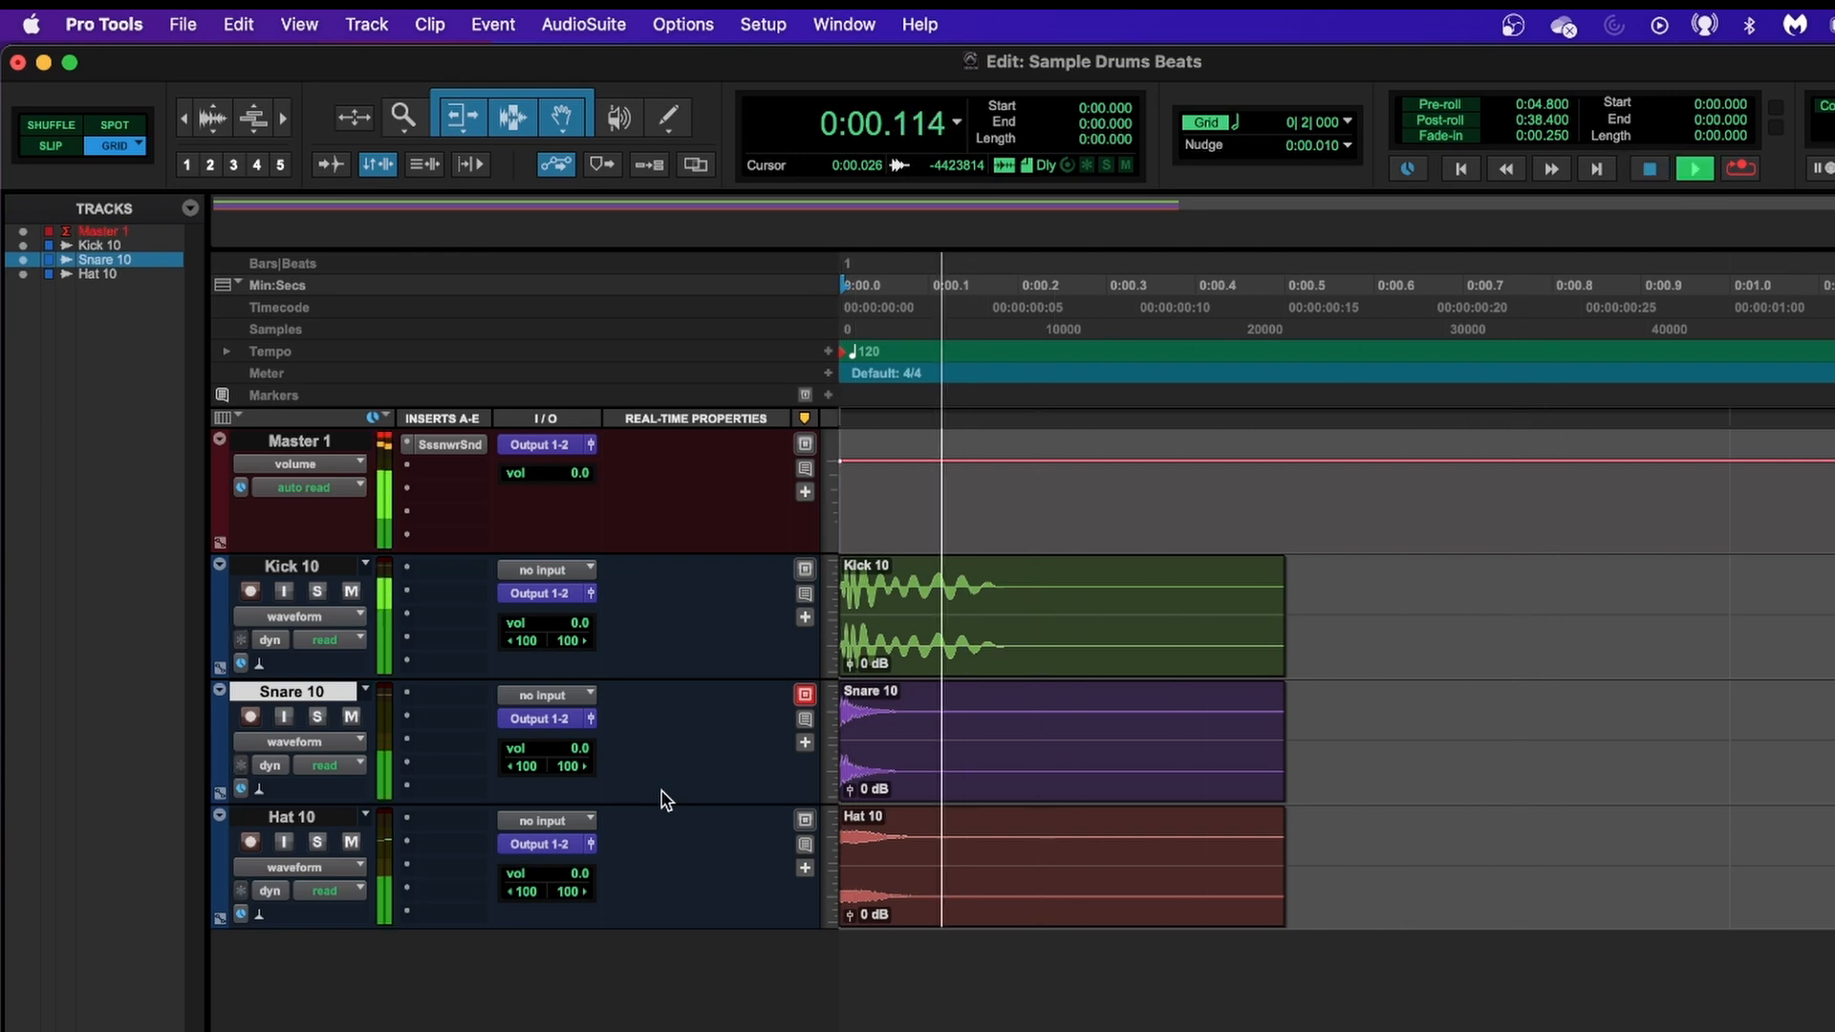
key(space)
key(space)
key(space)
key(space)
key(space)
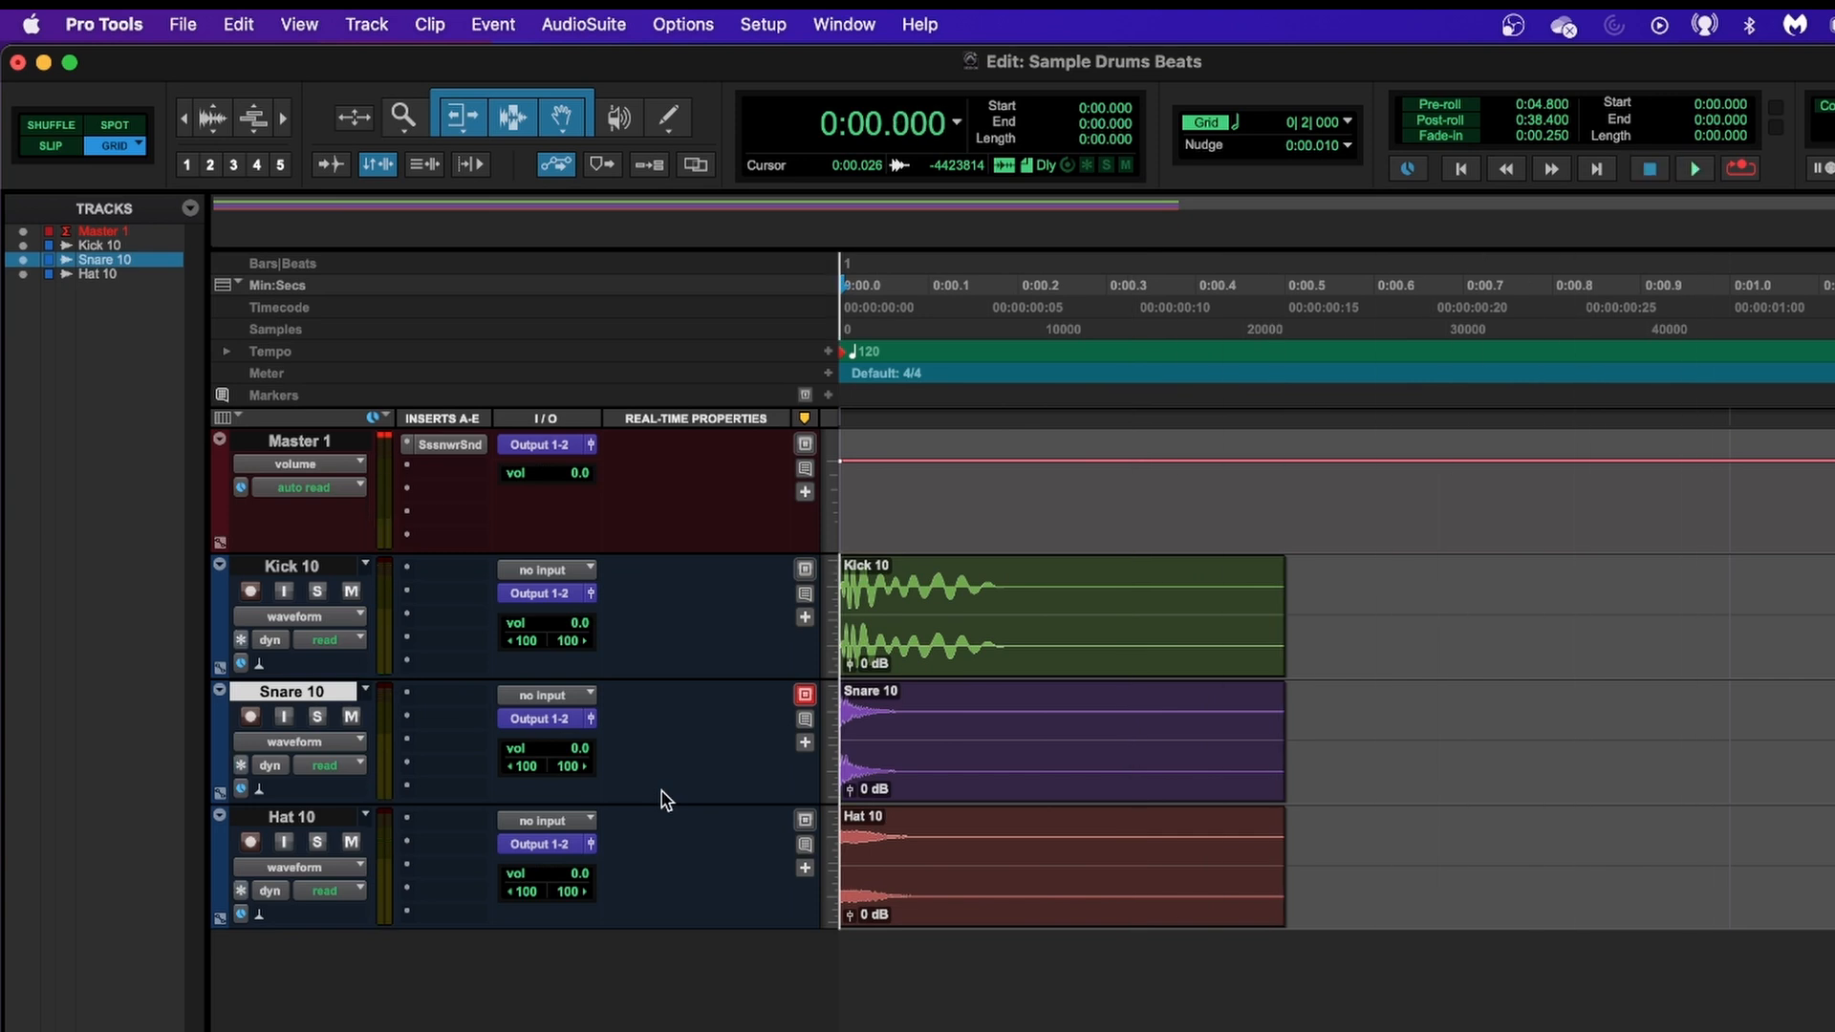
Set the session's grid value to 1/8 note.
key(super+bracketleft)
key(super+bracketleft)
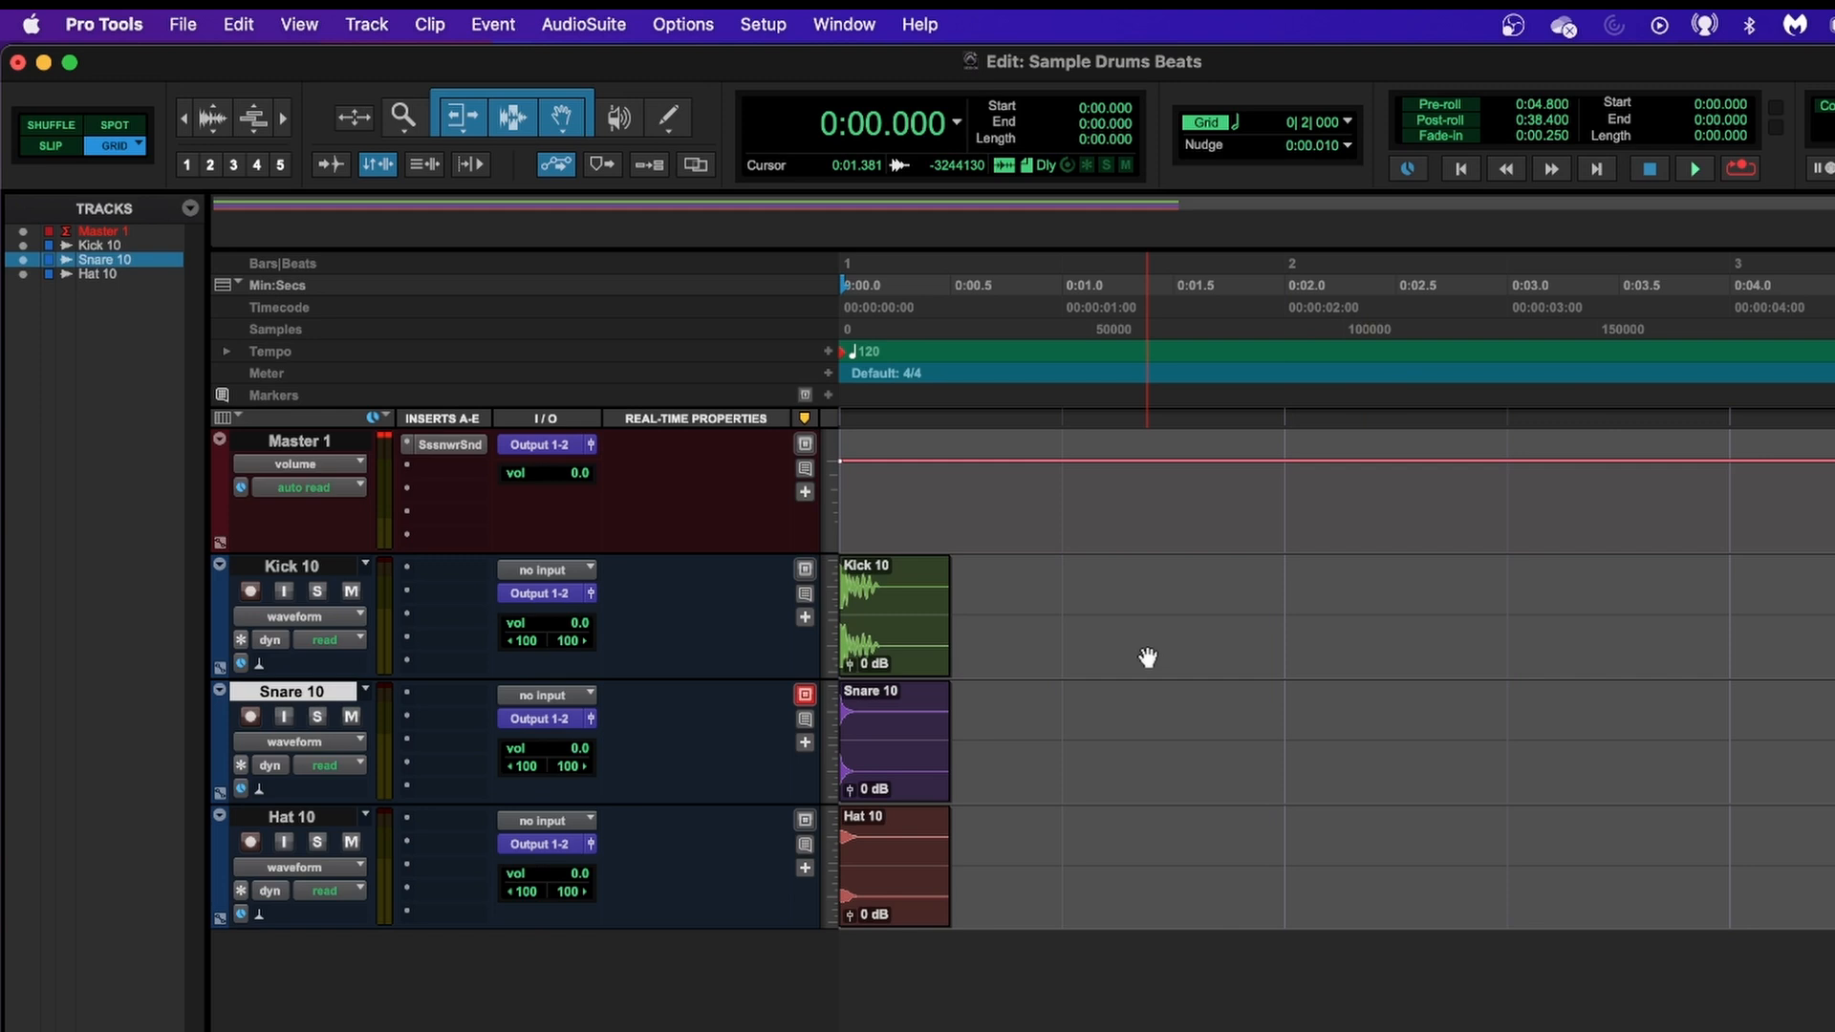
click(1345, 124)
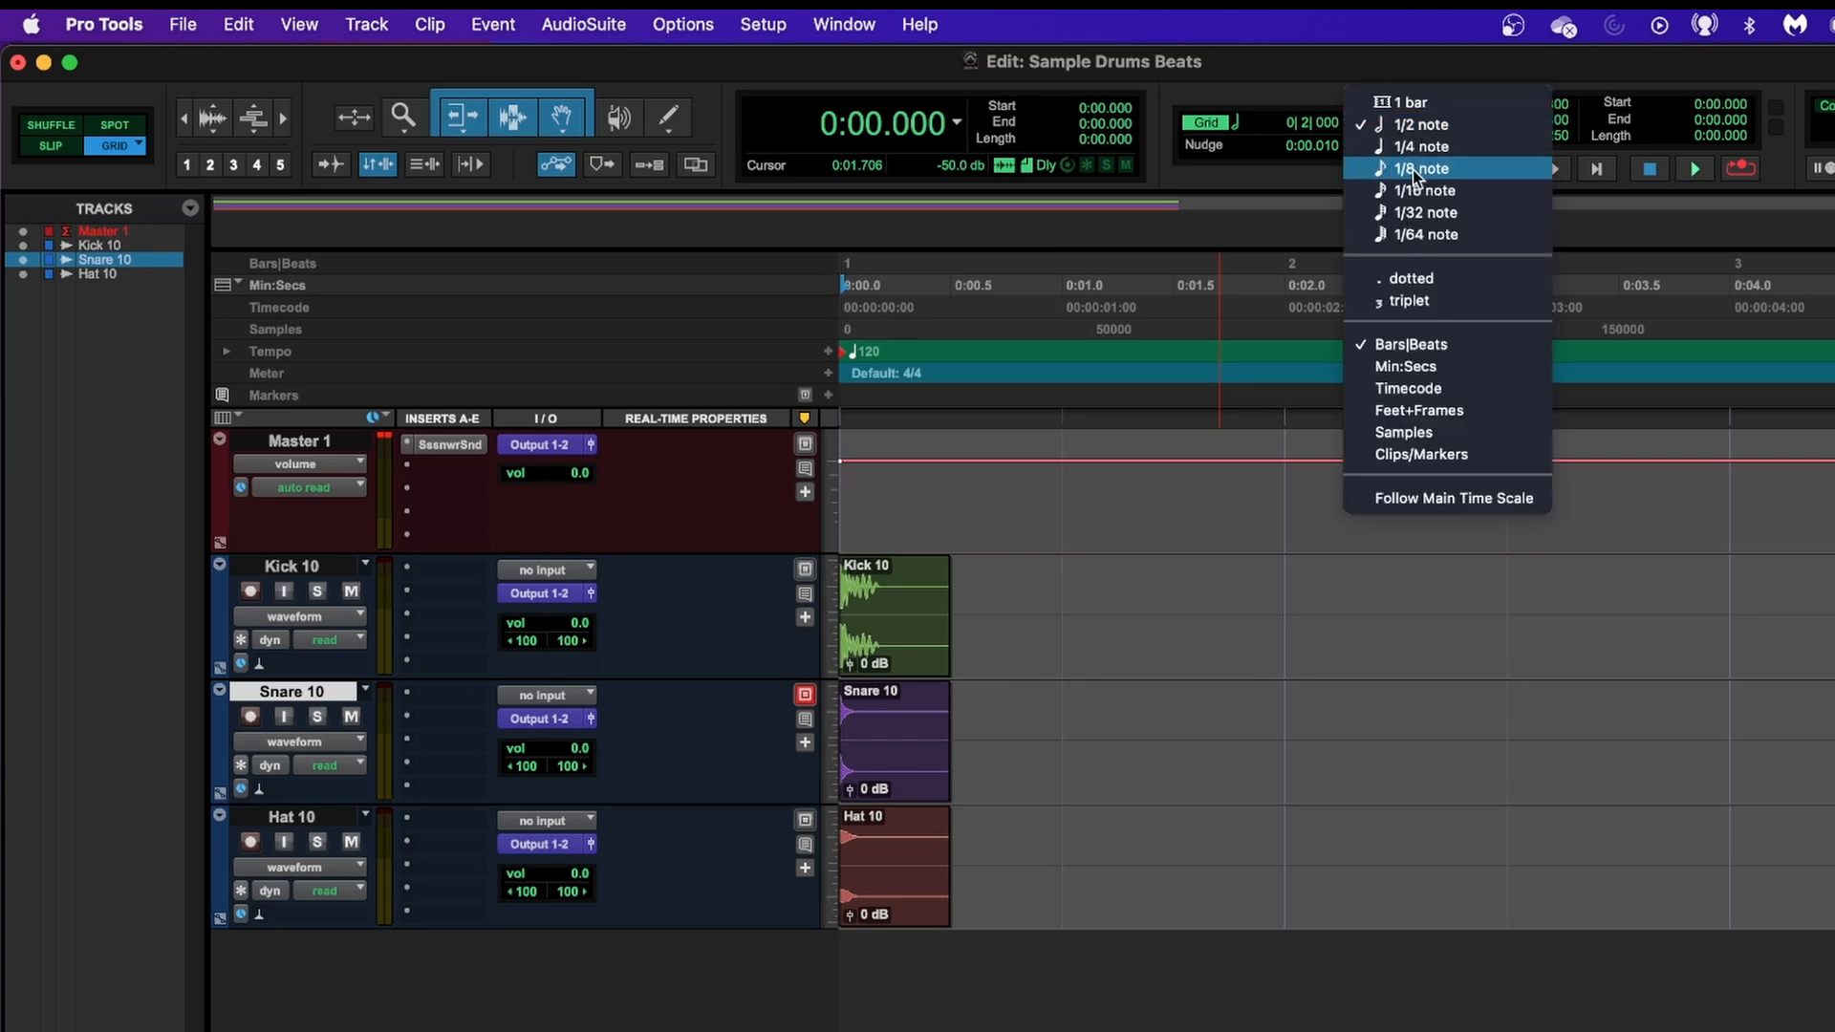
click(1301, 68)
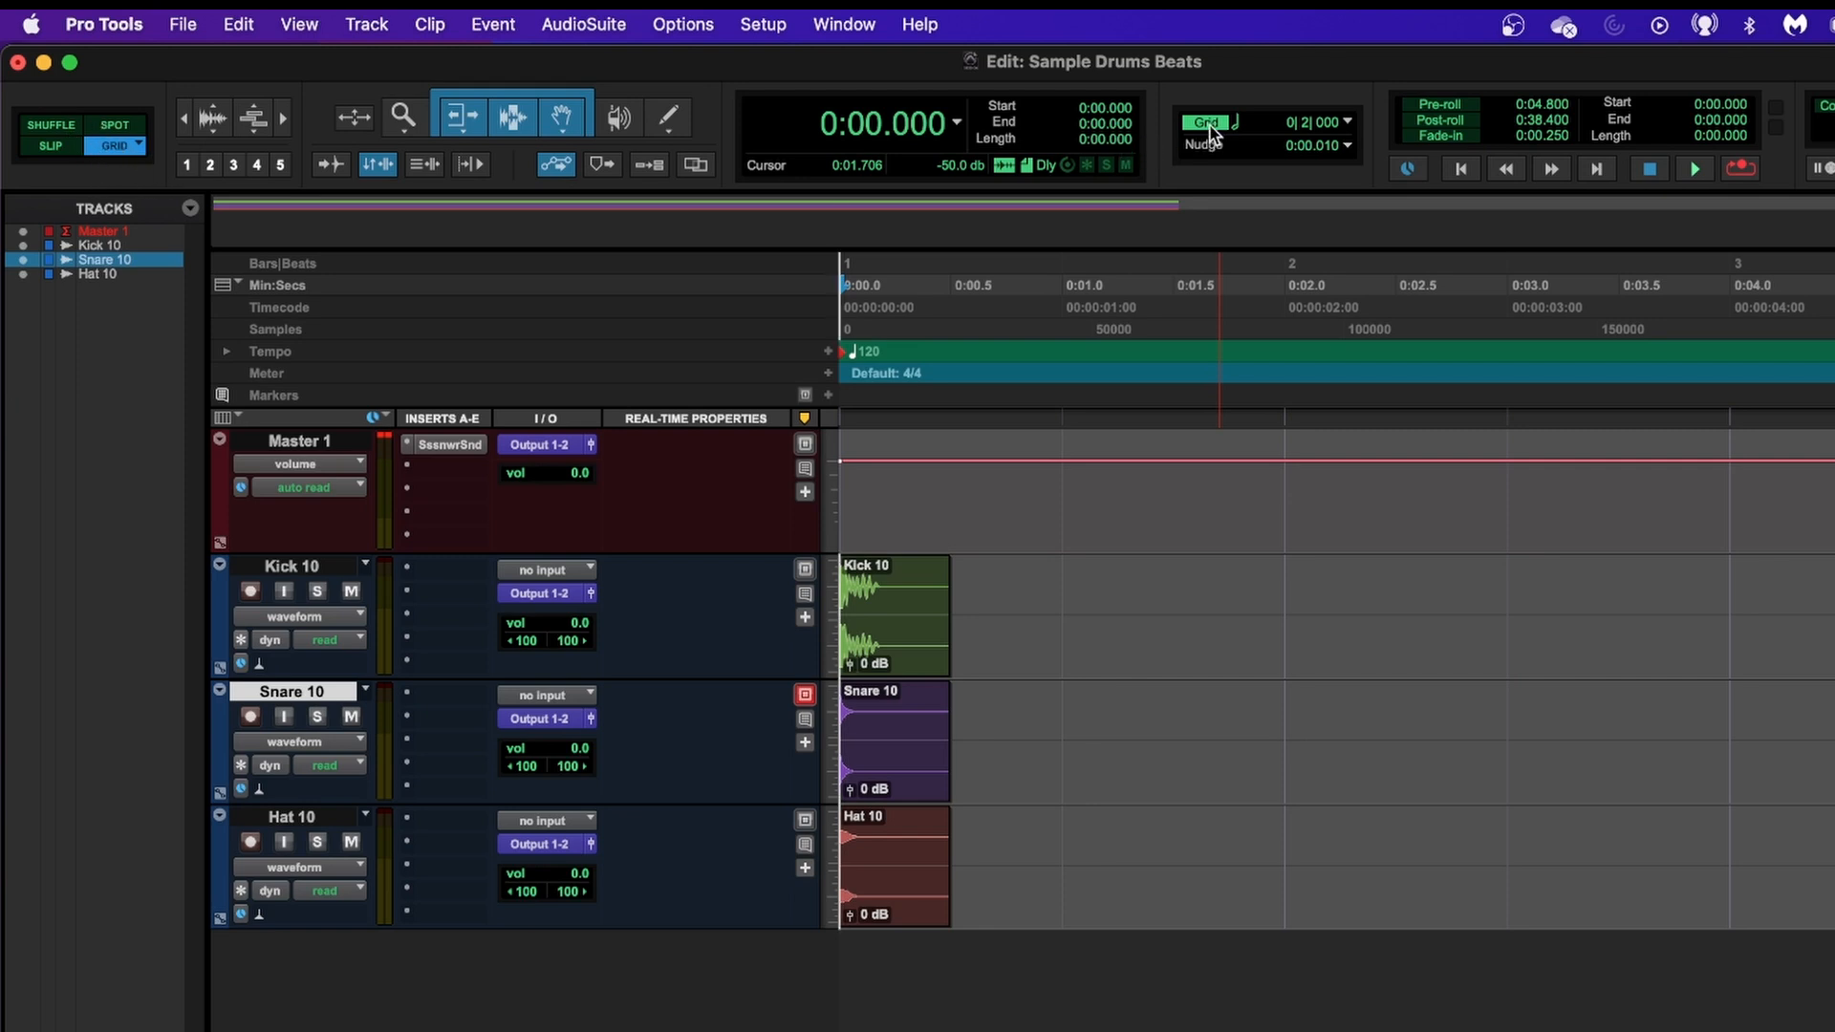
click(1348, 126)
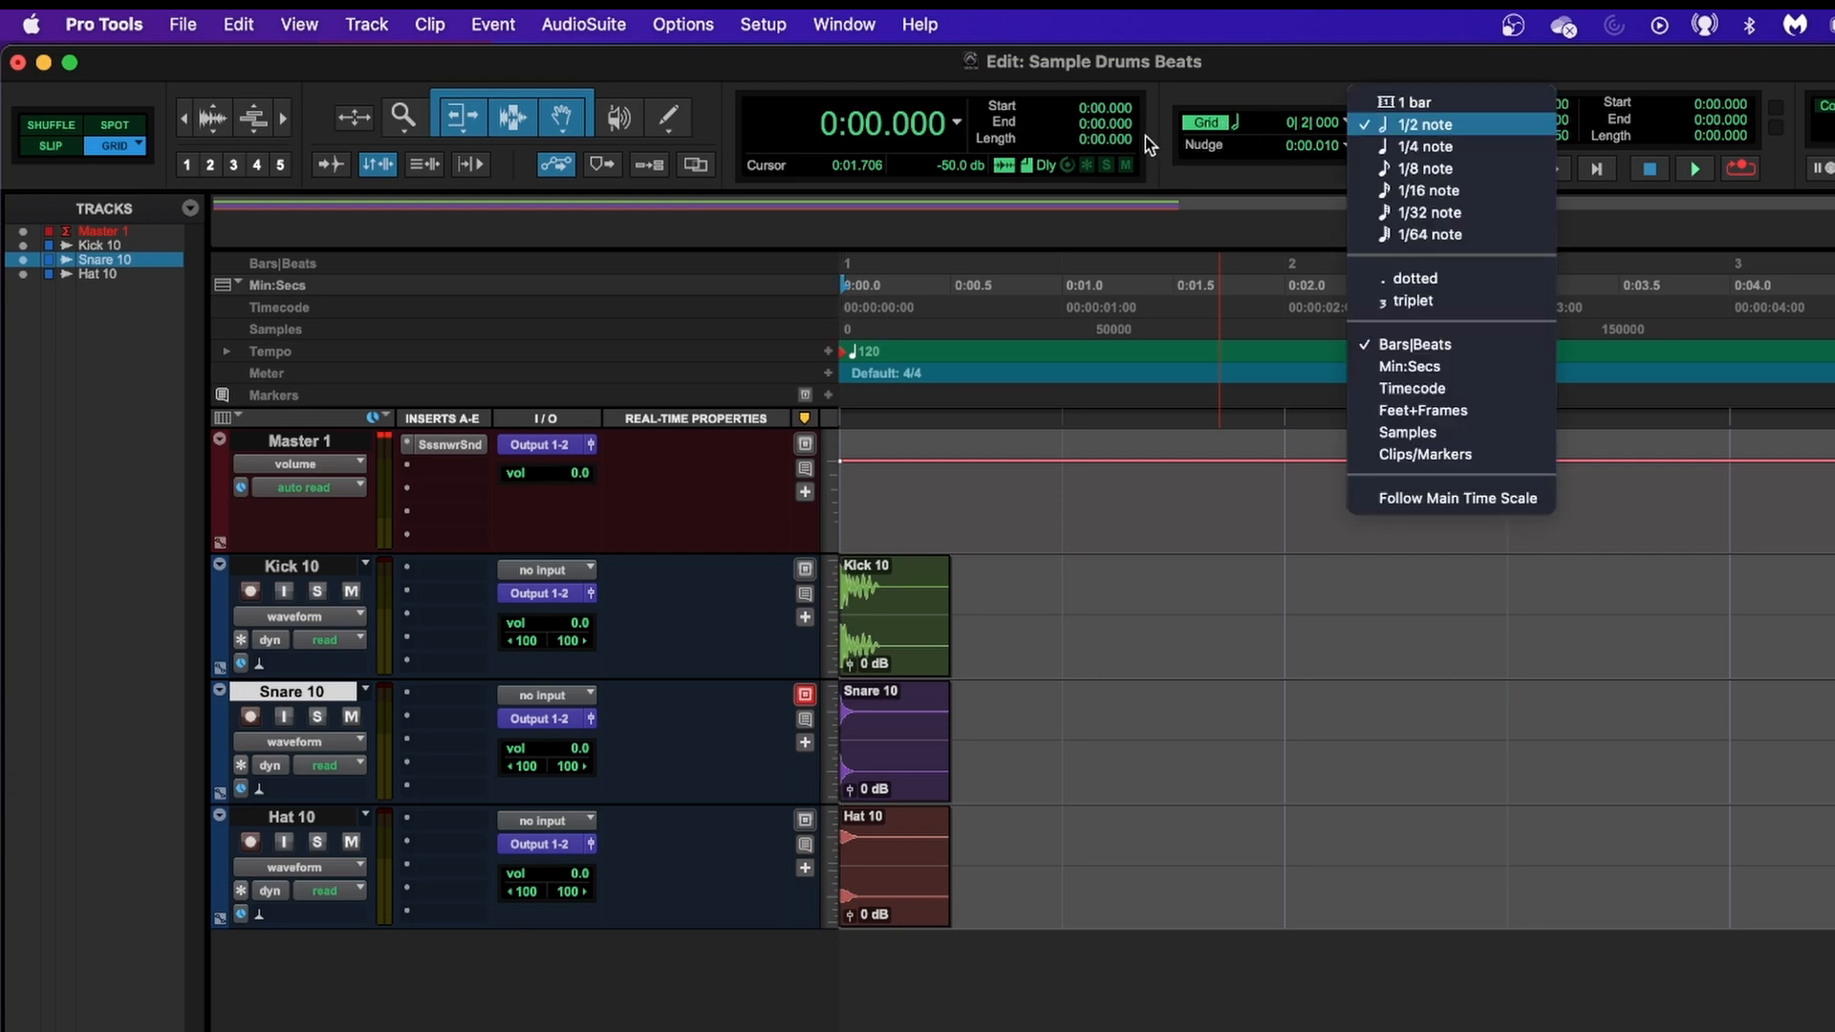
click(1246, 78)
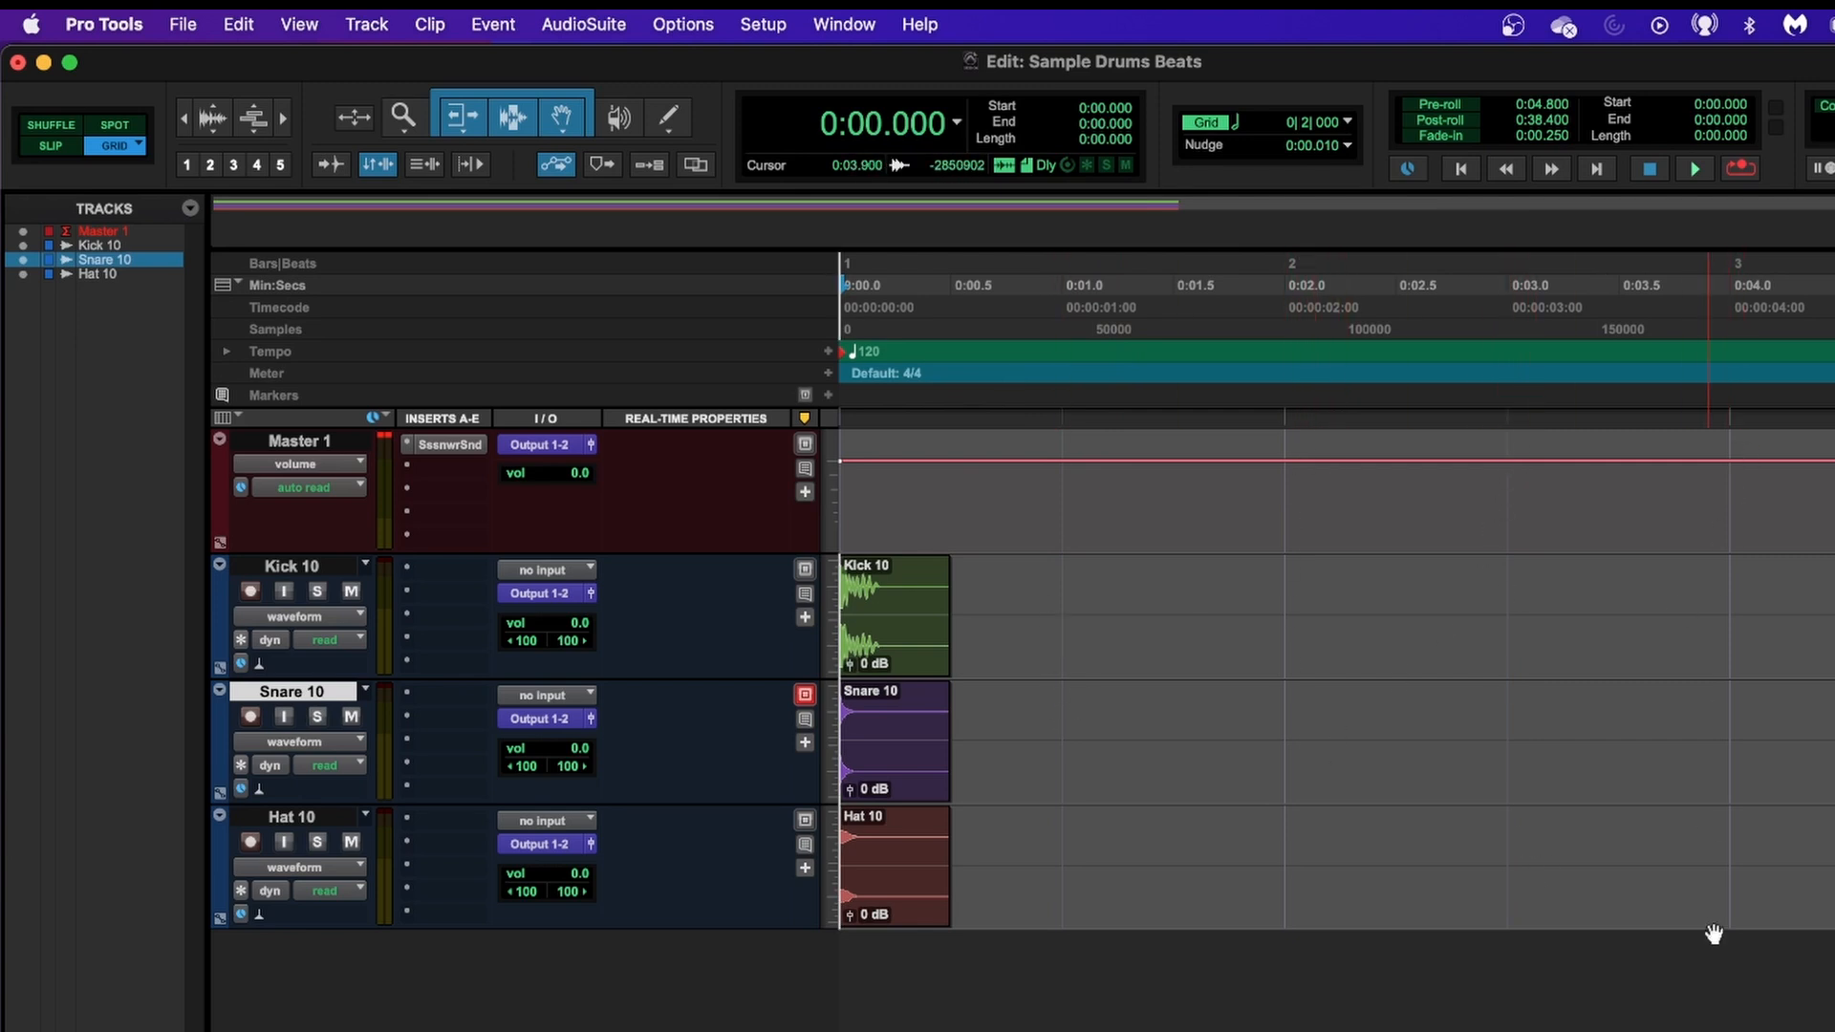
click(1347, 122)
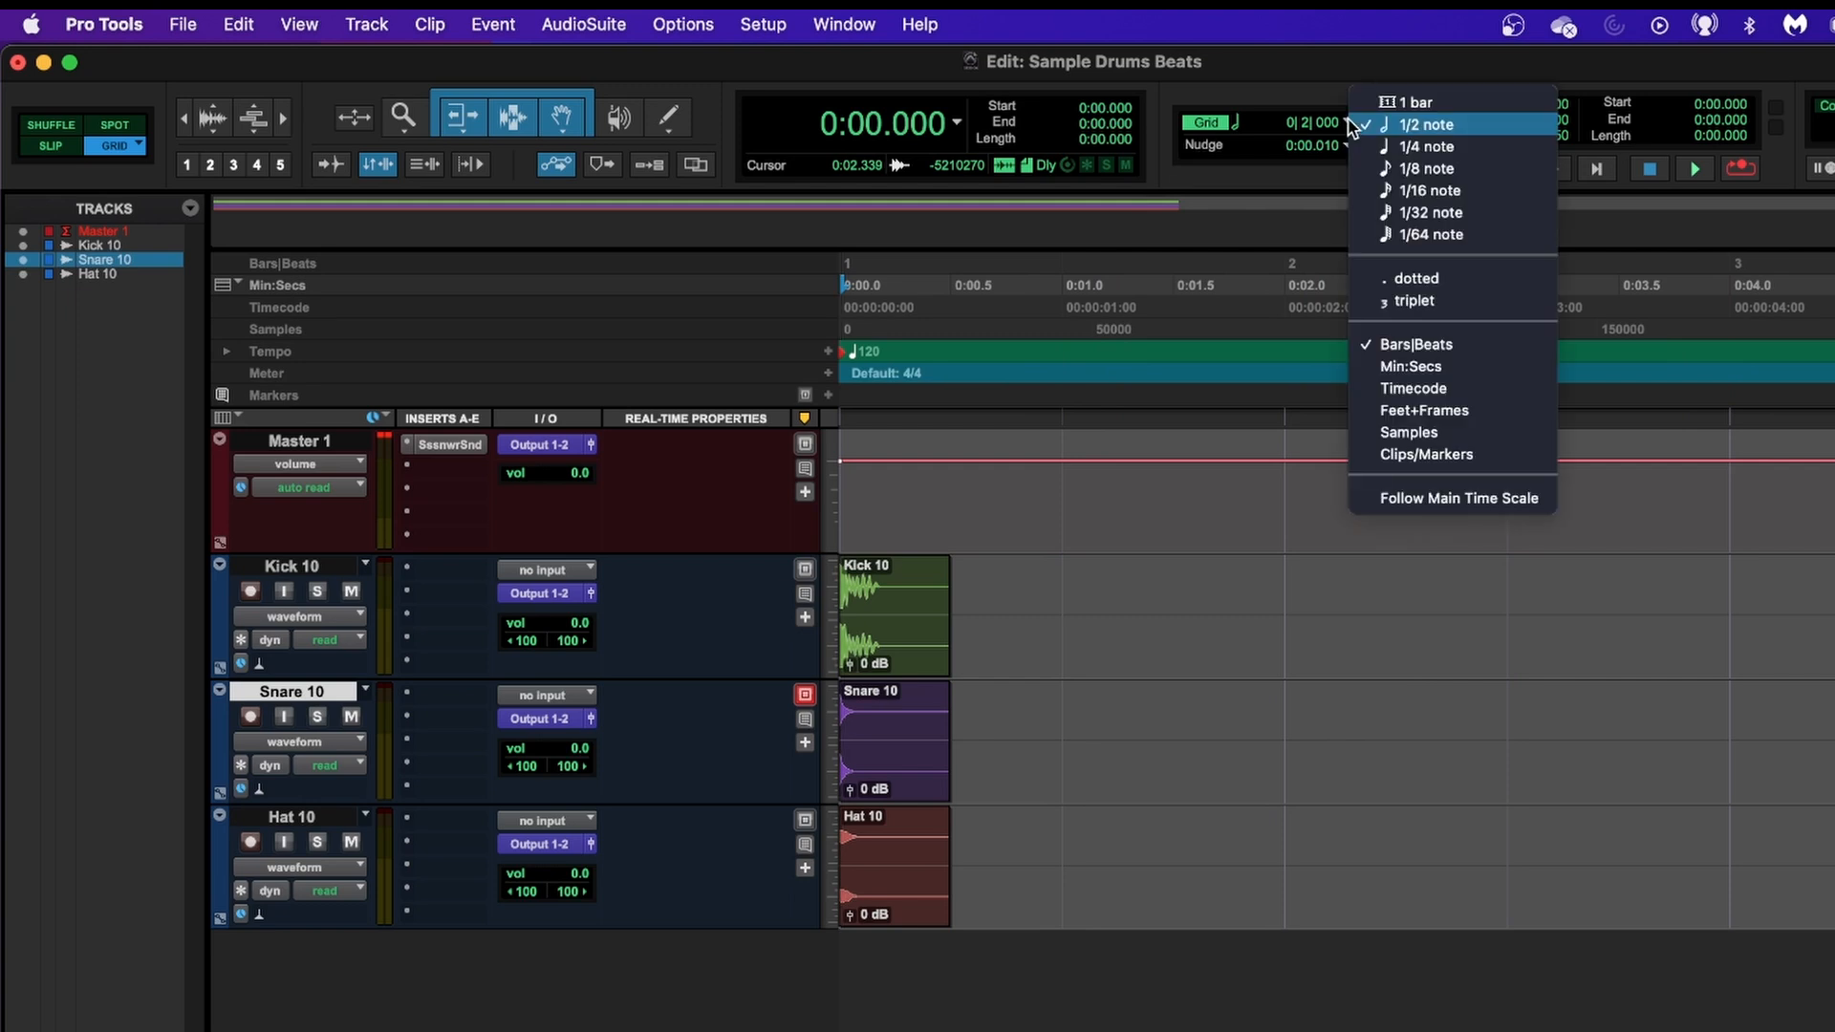
click(1431, 171)
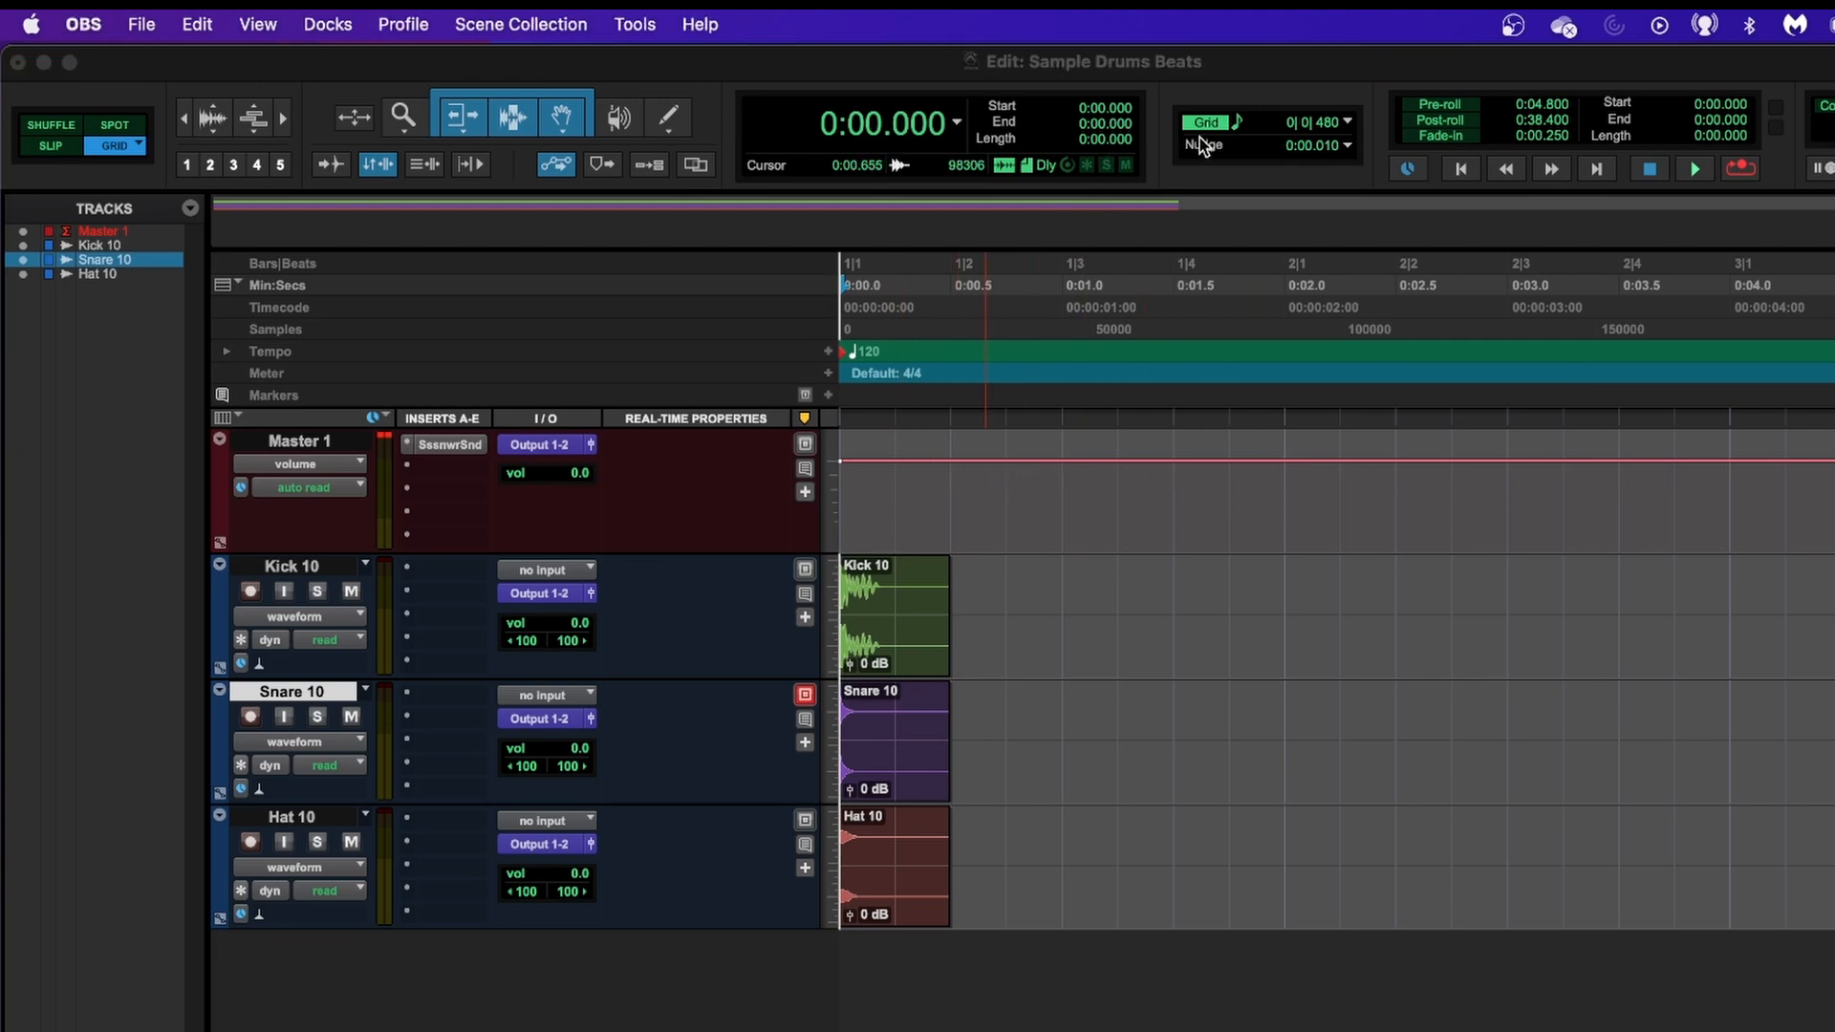
click(1347, 121)
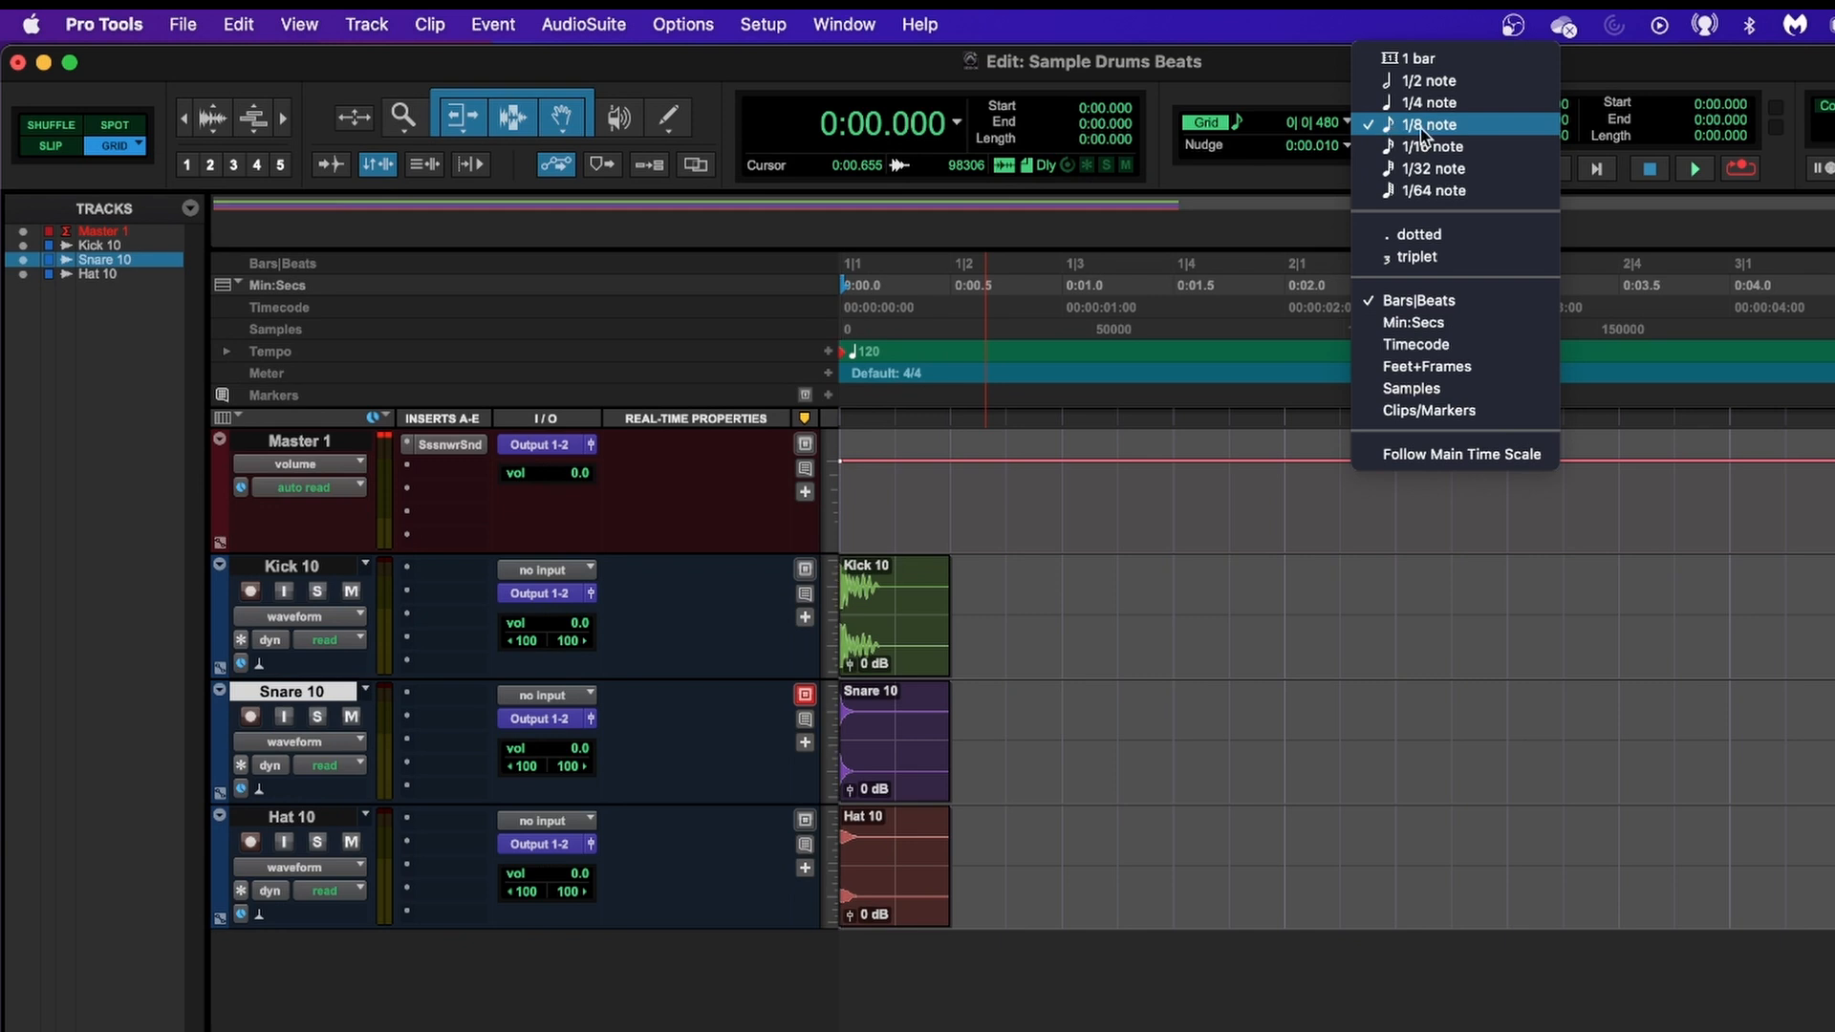
click(1280, 81)
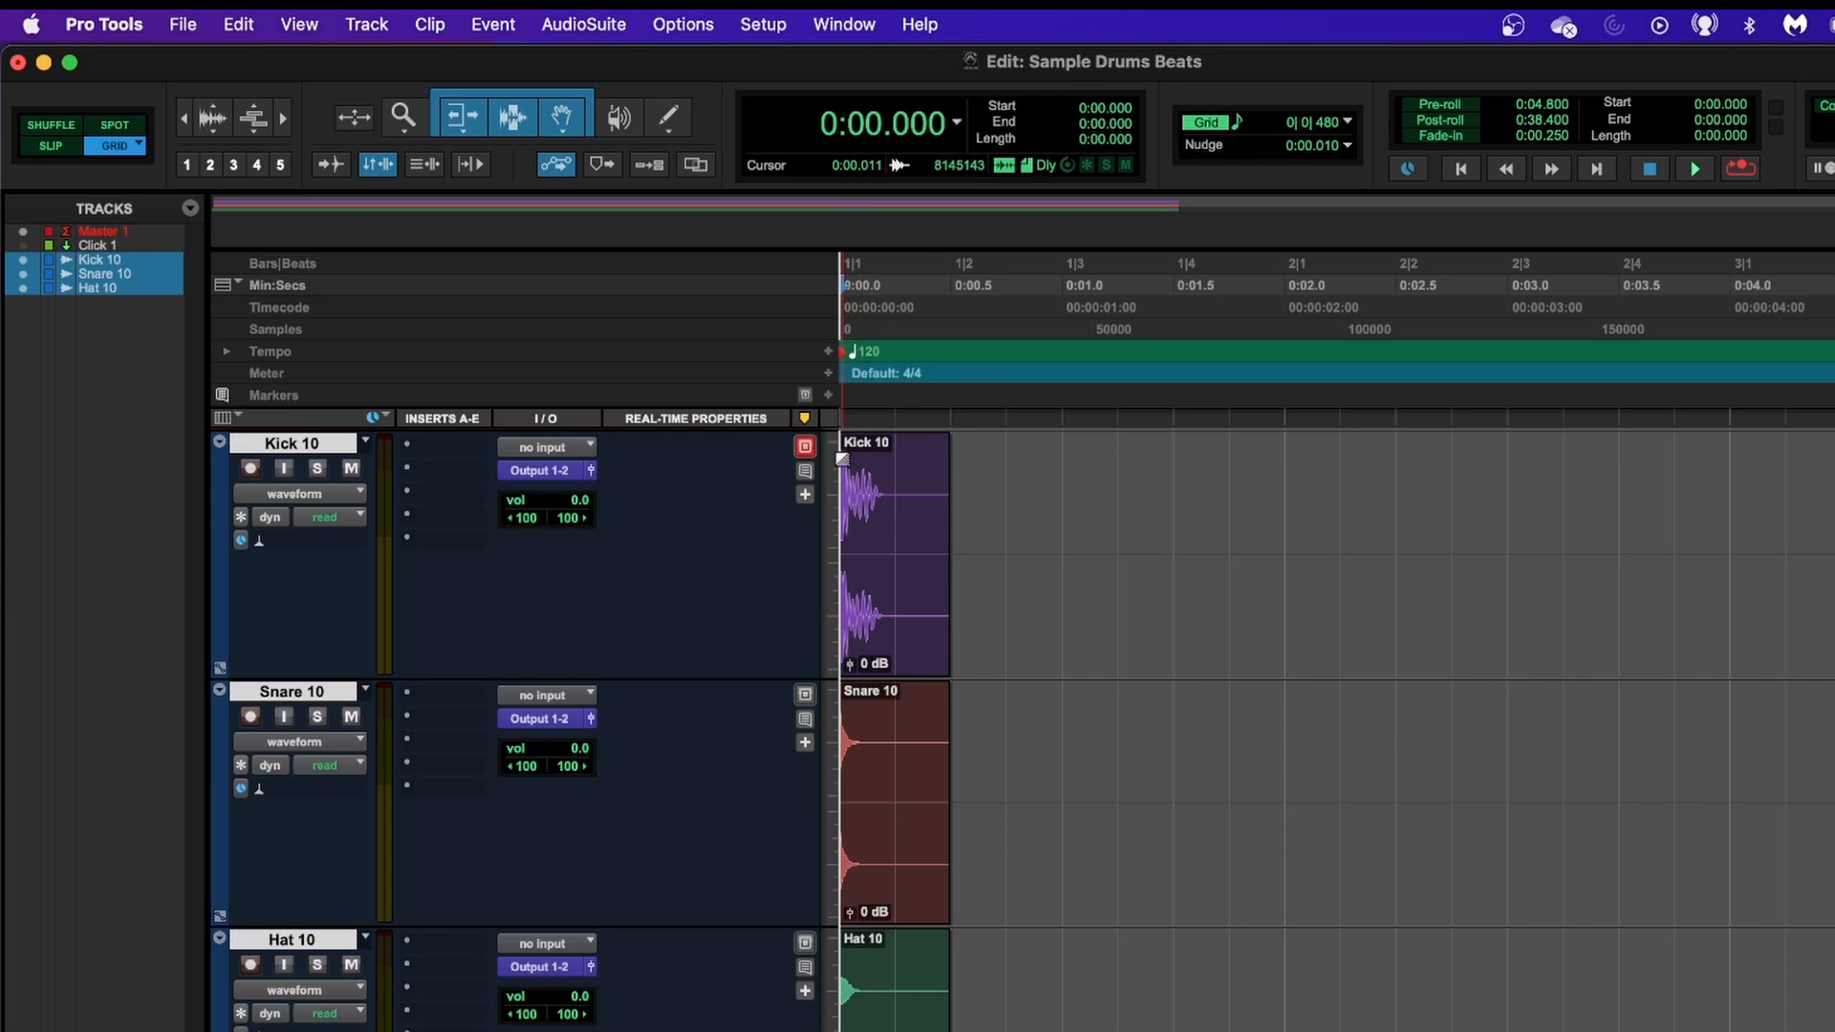
Duplicate the Kick 10 clip and move the copy to beat 3 of bar 1.
click(877, 578)
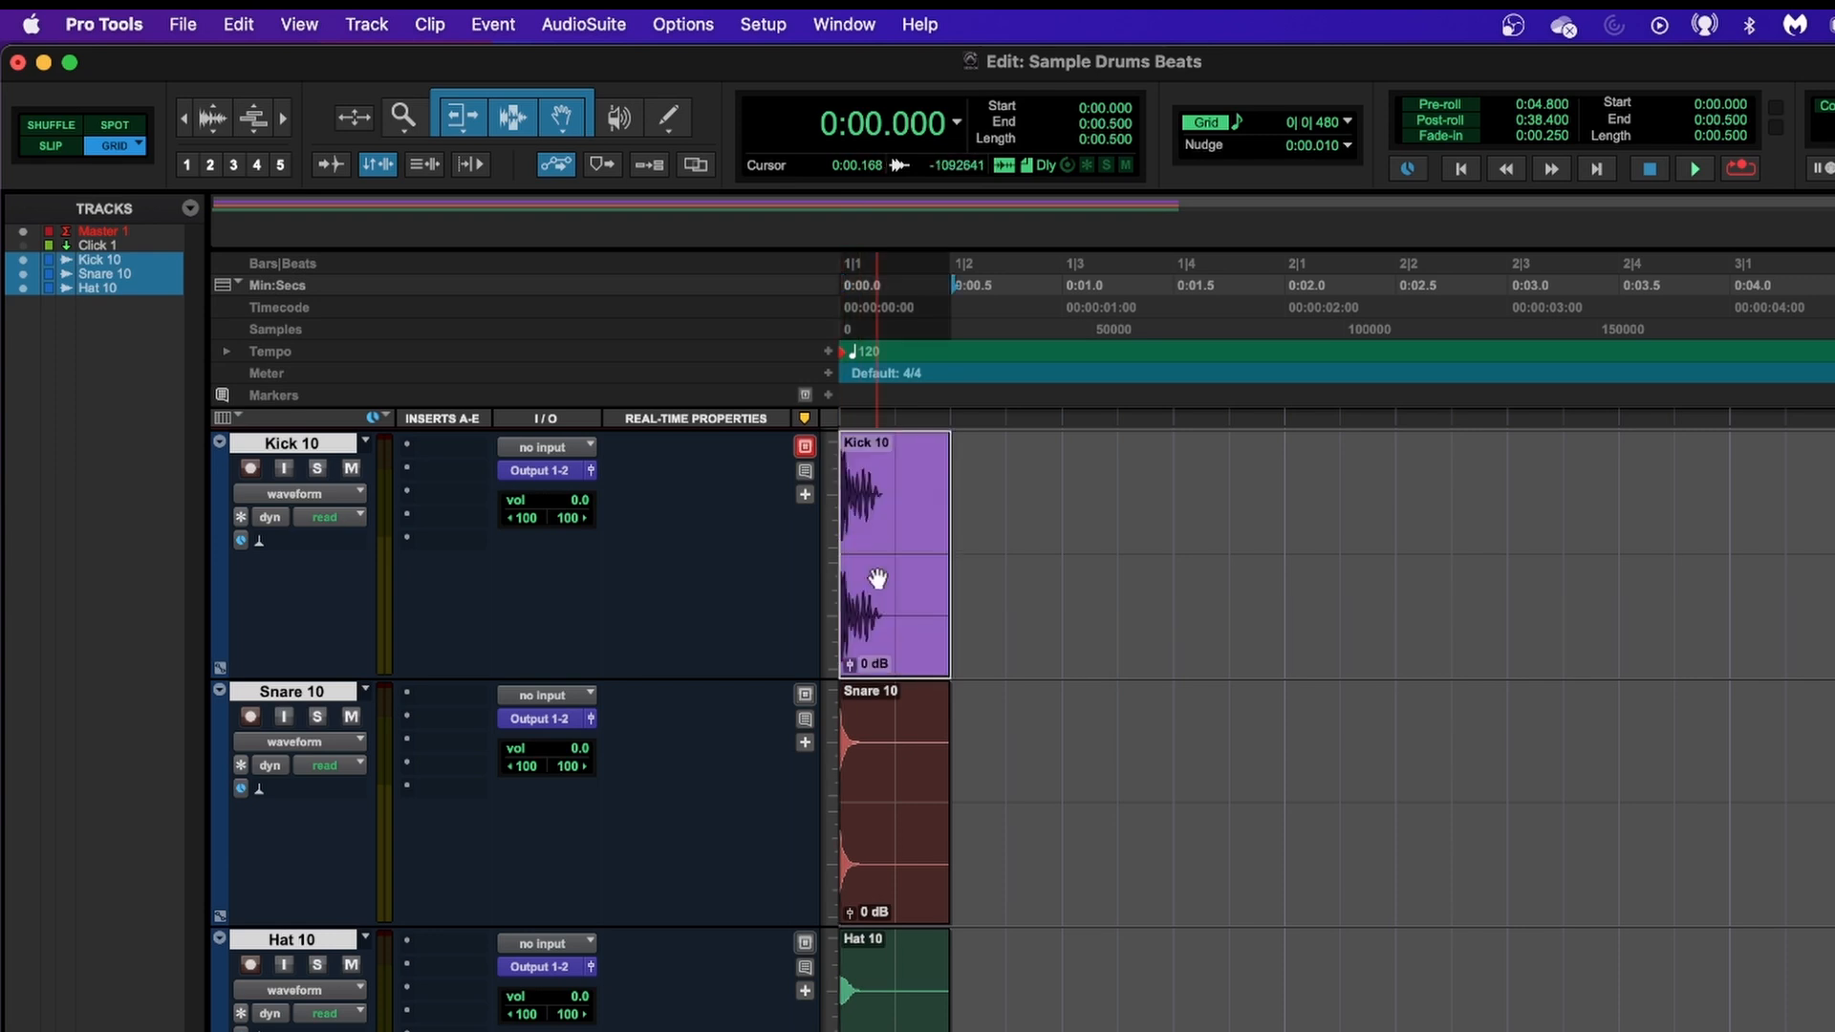
key(super+d)
key(super+d)
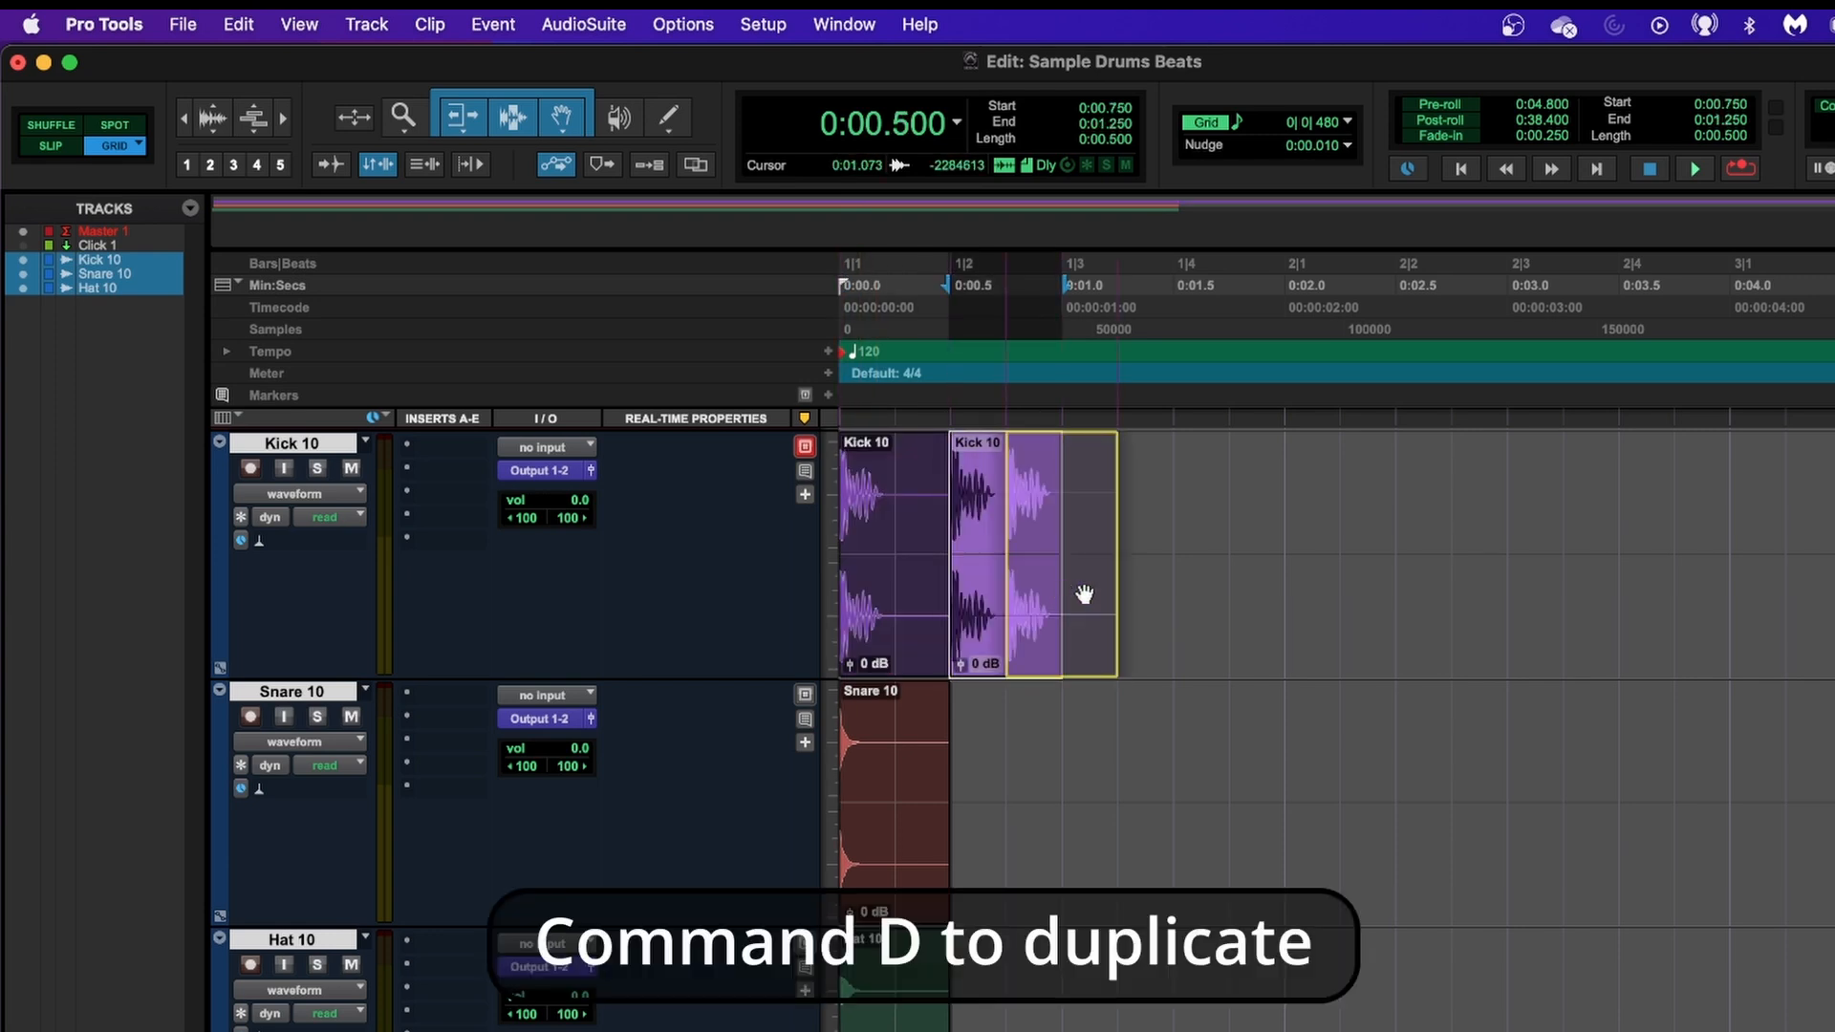
drag(1164, 593, 1163, 590)
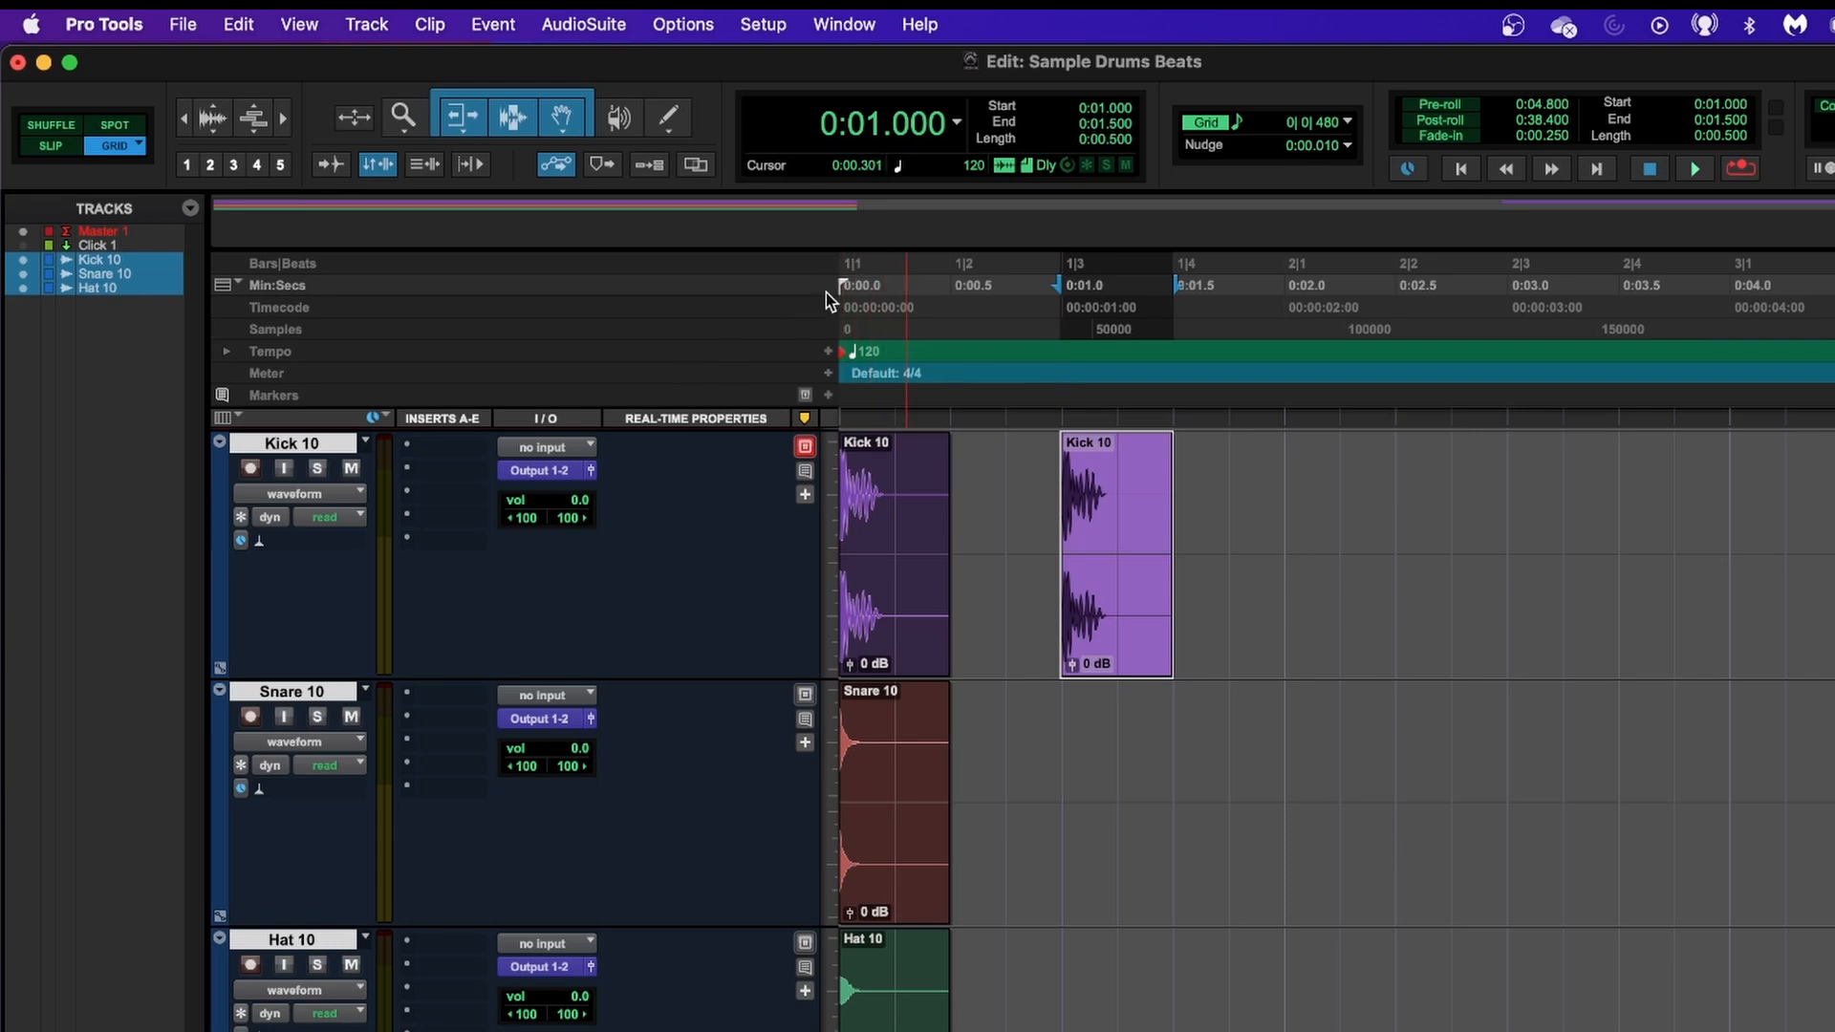
Make Bars|Beats the main time scale, check both kick clips' positions, and return to the session start.
click(289, 264)
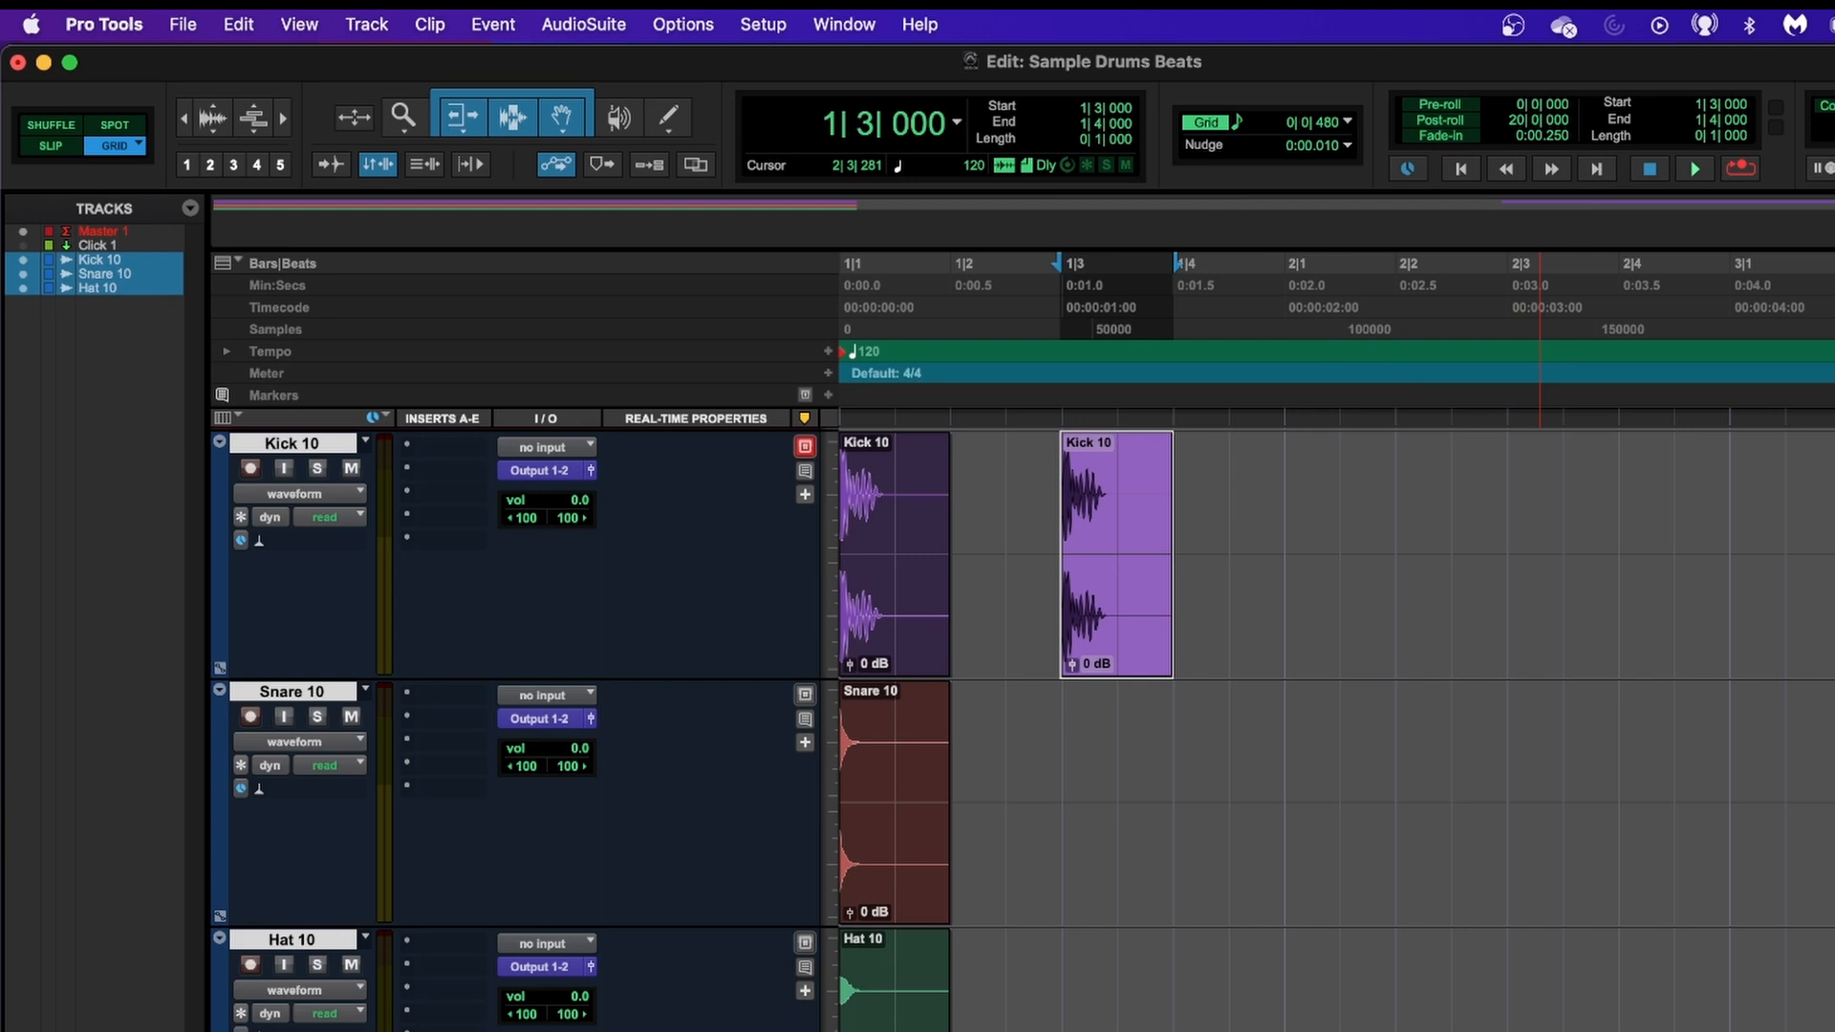
click(874, 569)
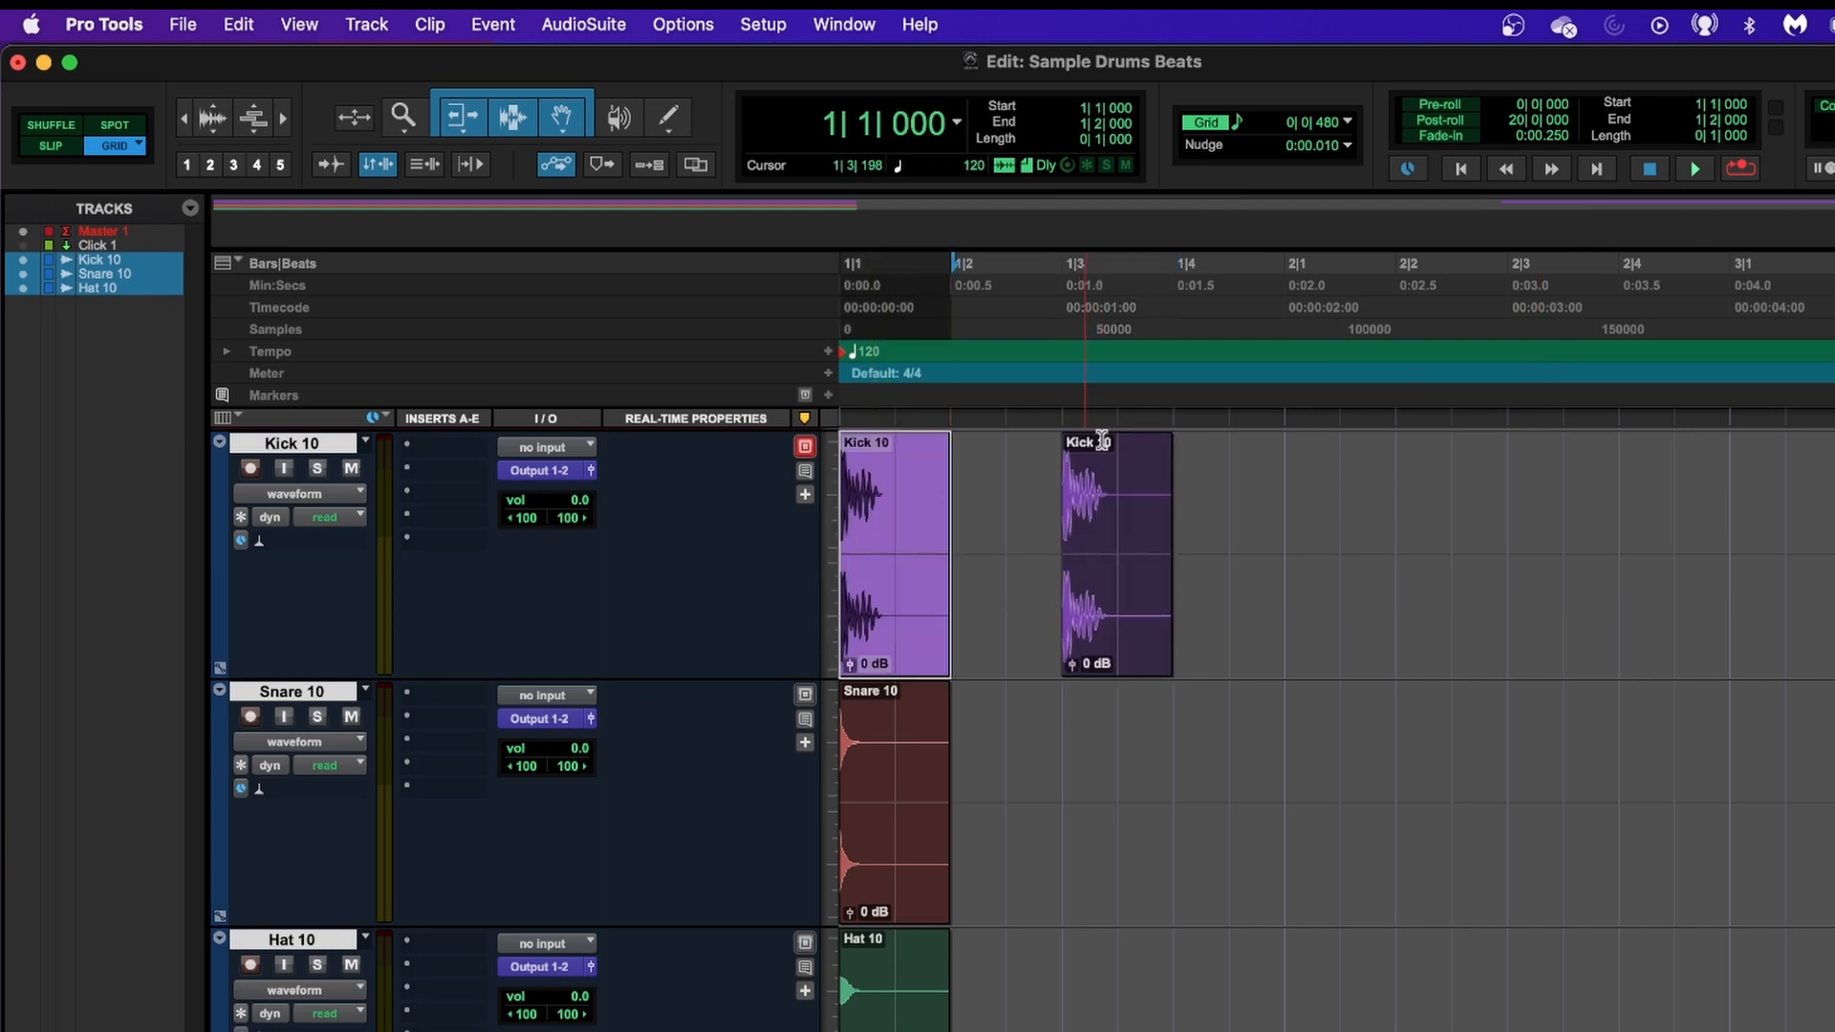
click(1124, 575)
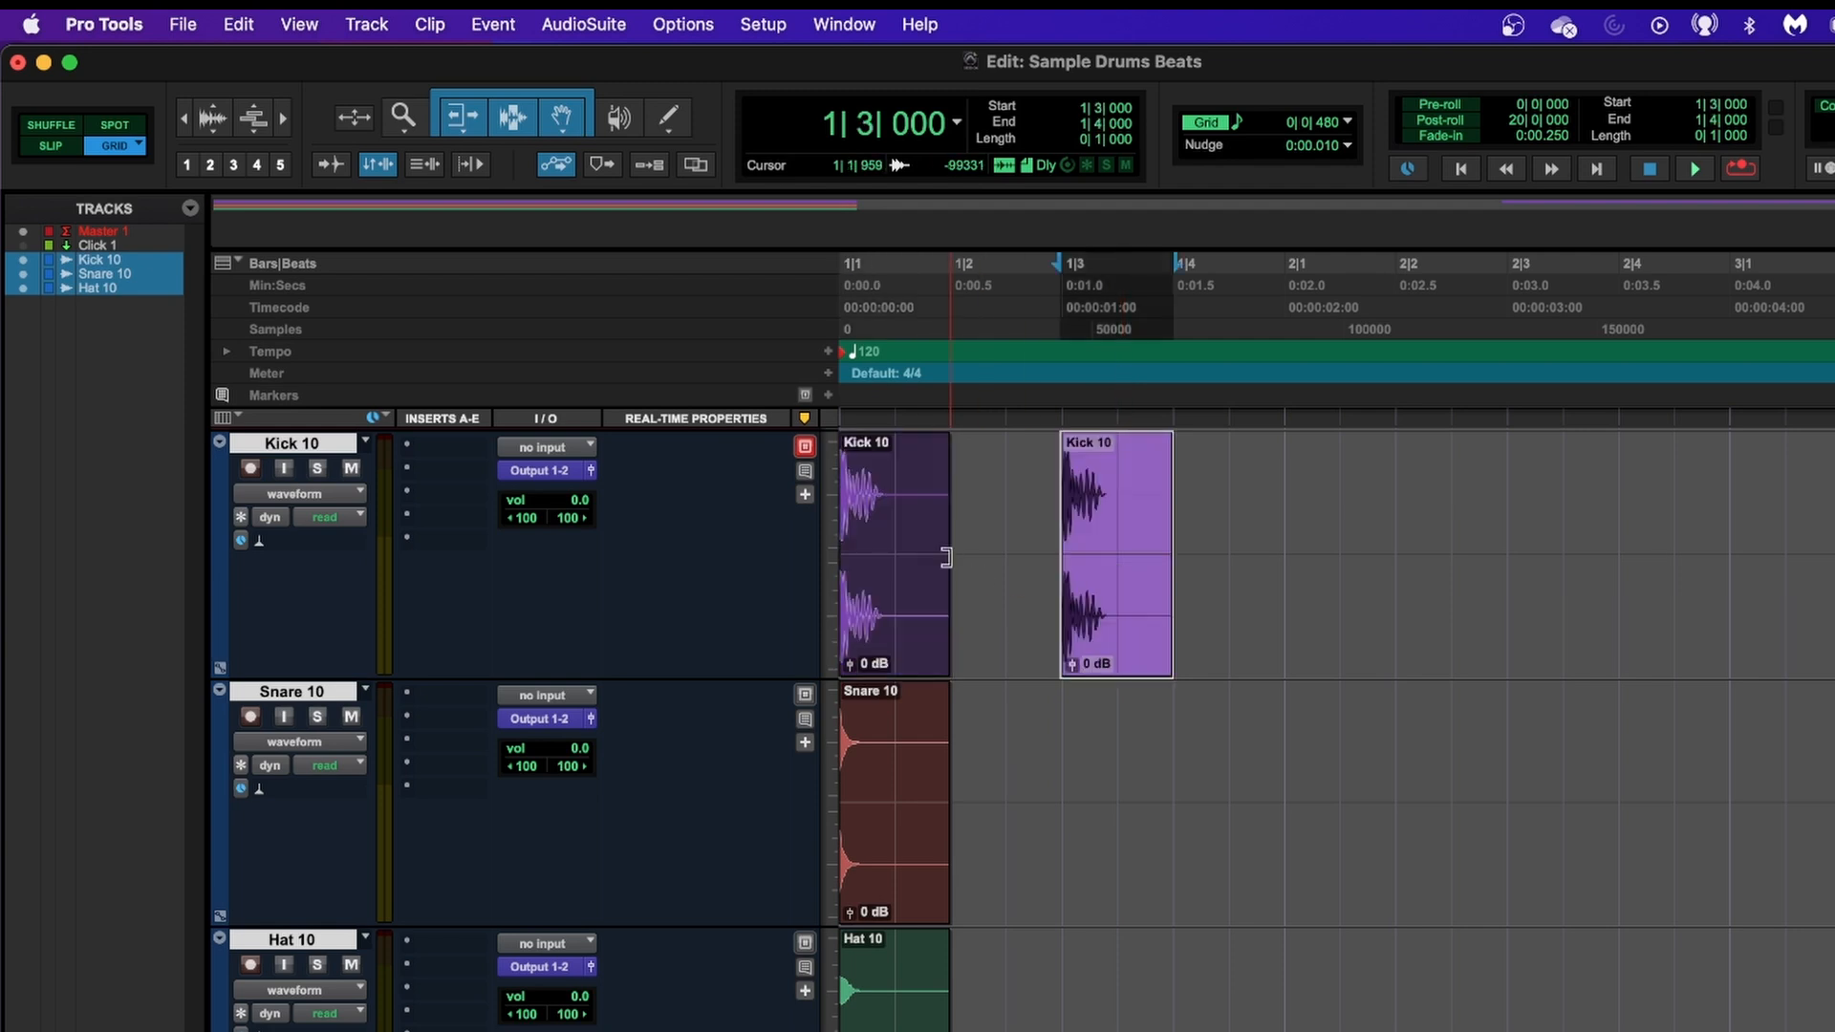
key(Return)
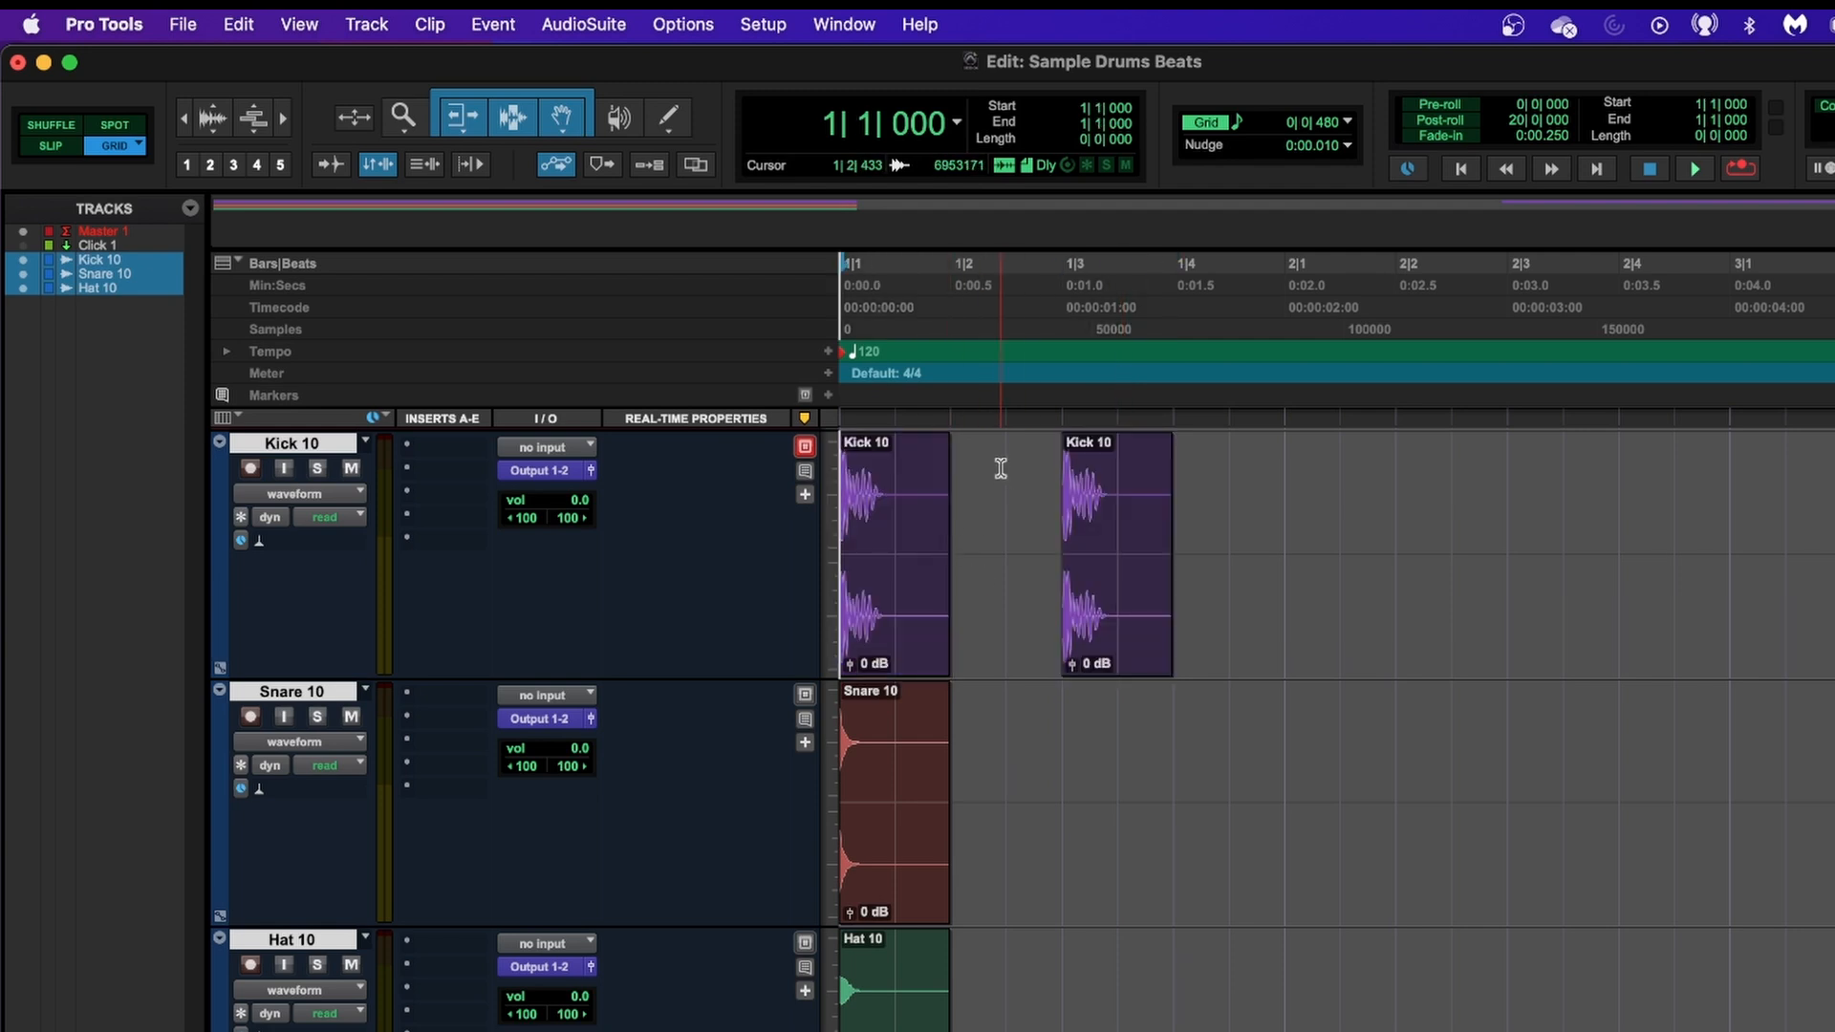
Play the two kick hits from the session start and stop playback.
key(space)
key(space)
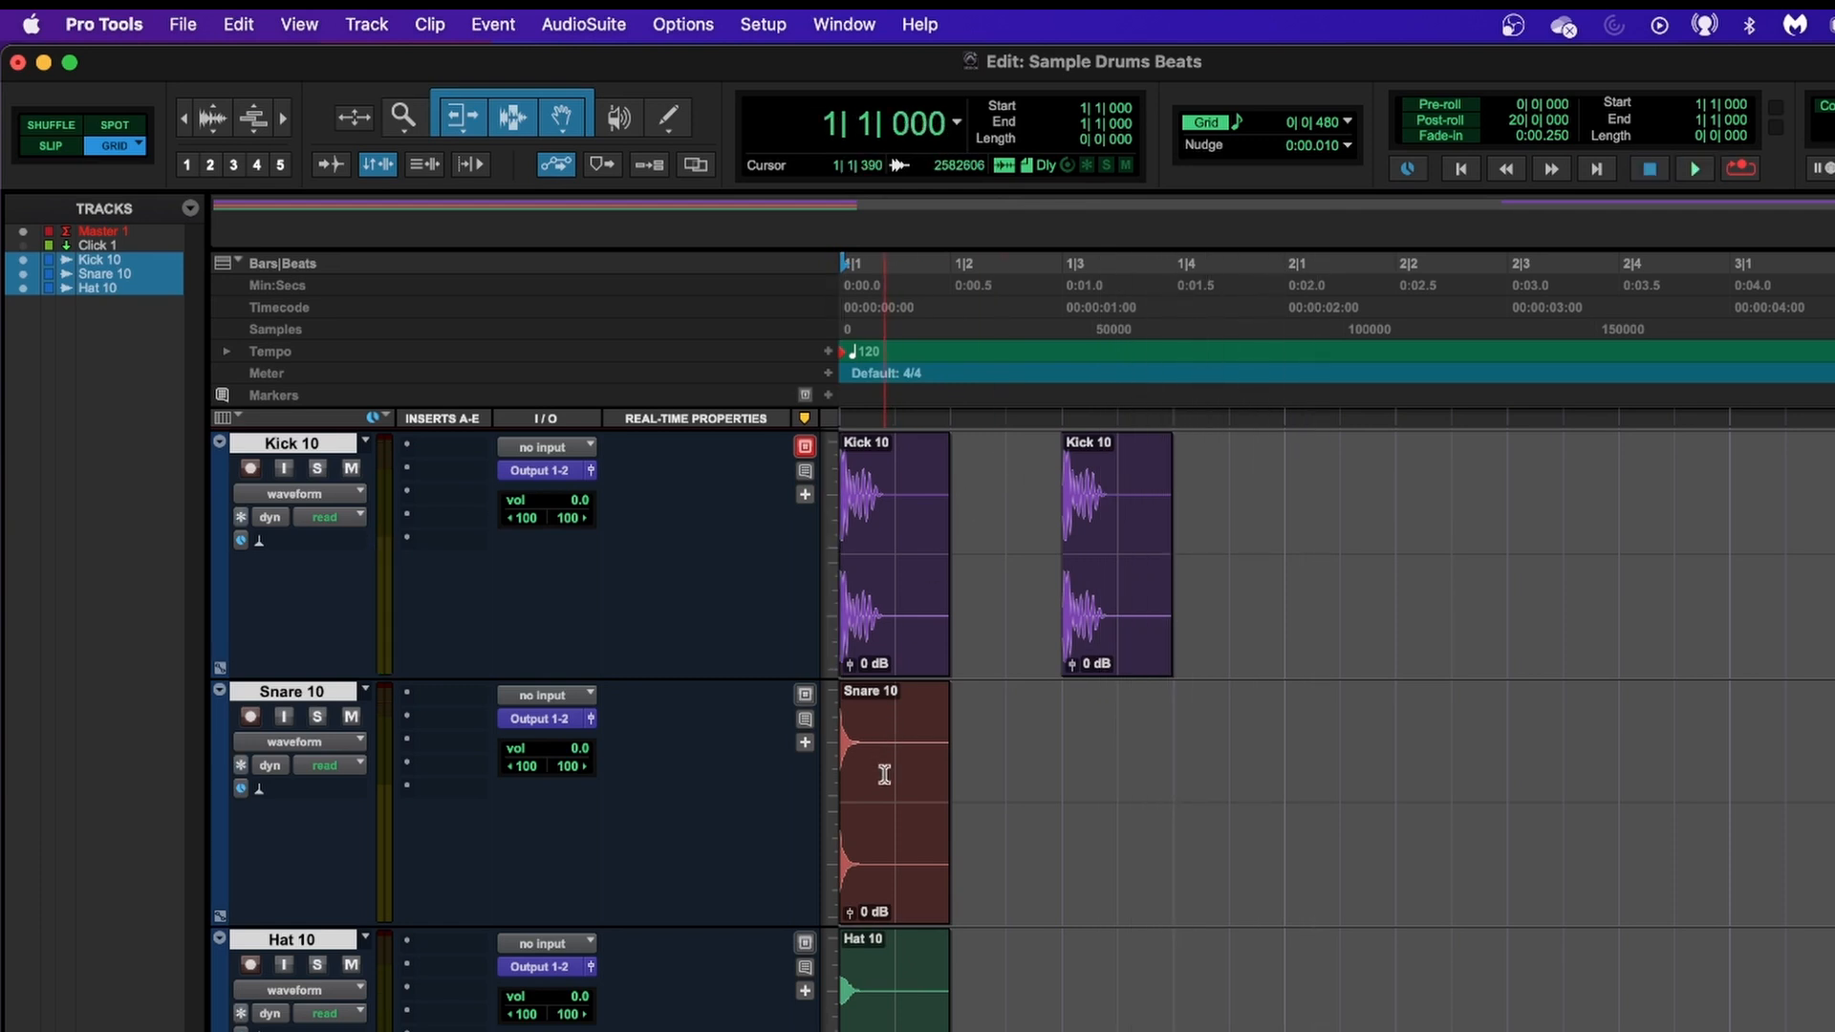
Move the Snare 10 clip to beat 2 of bar 1 and place a copy of it on beat 4.
click(892, 850)
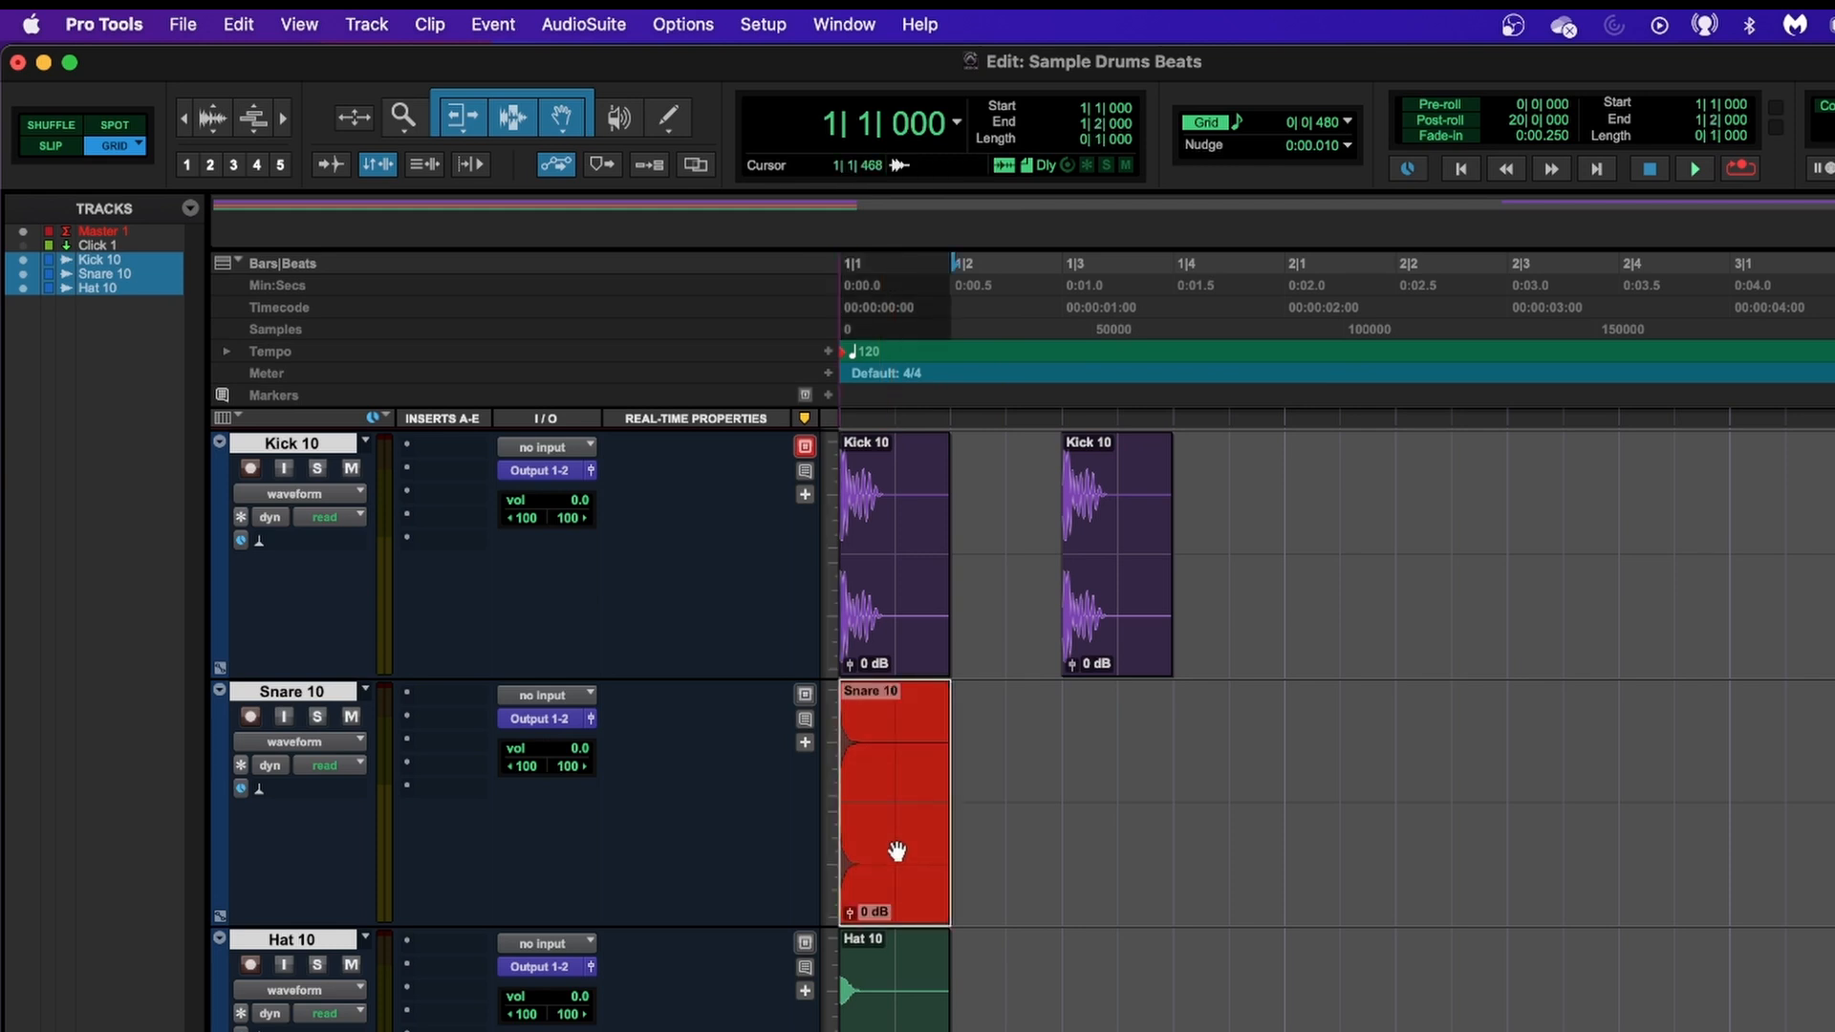
drag(892, 850, 988, 852)
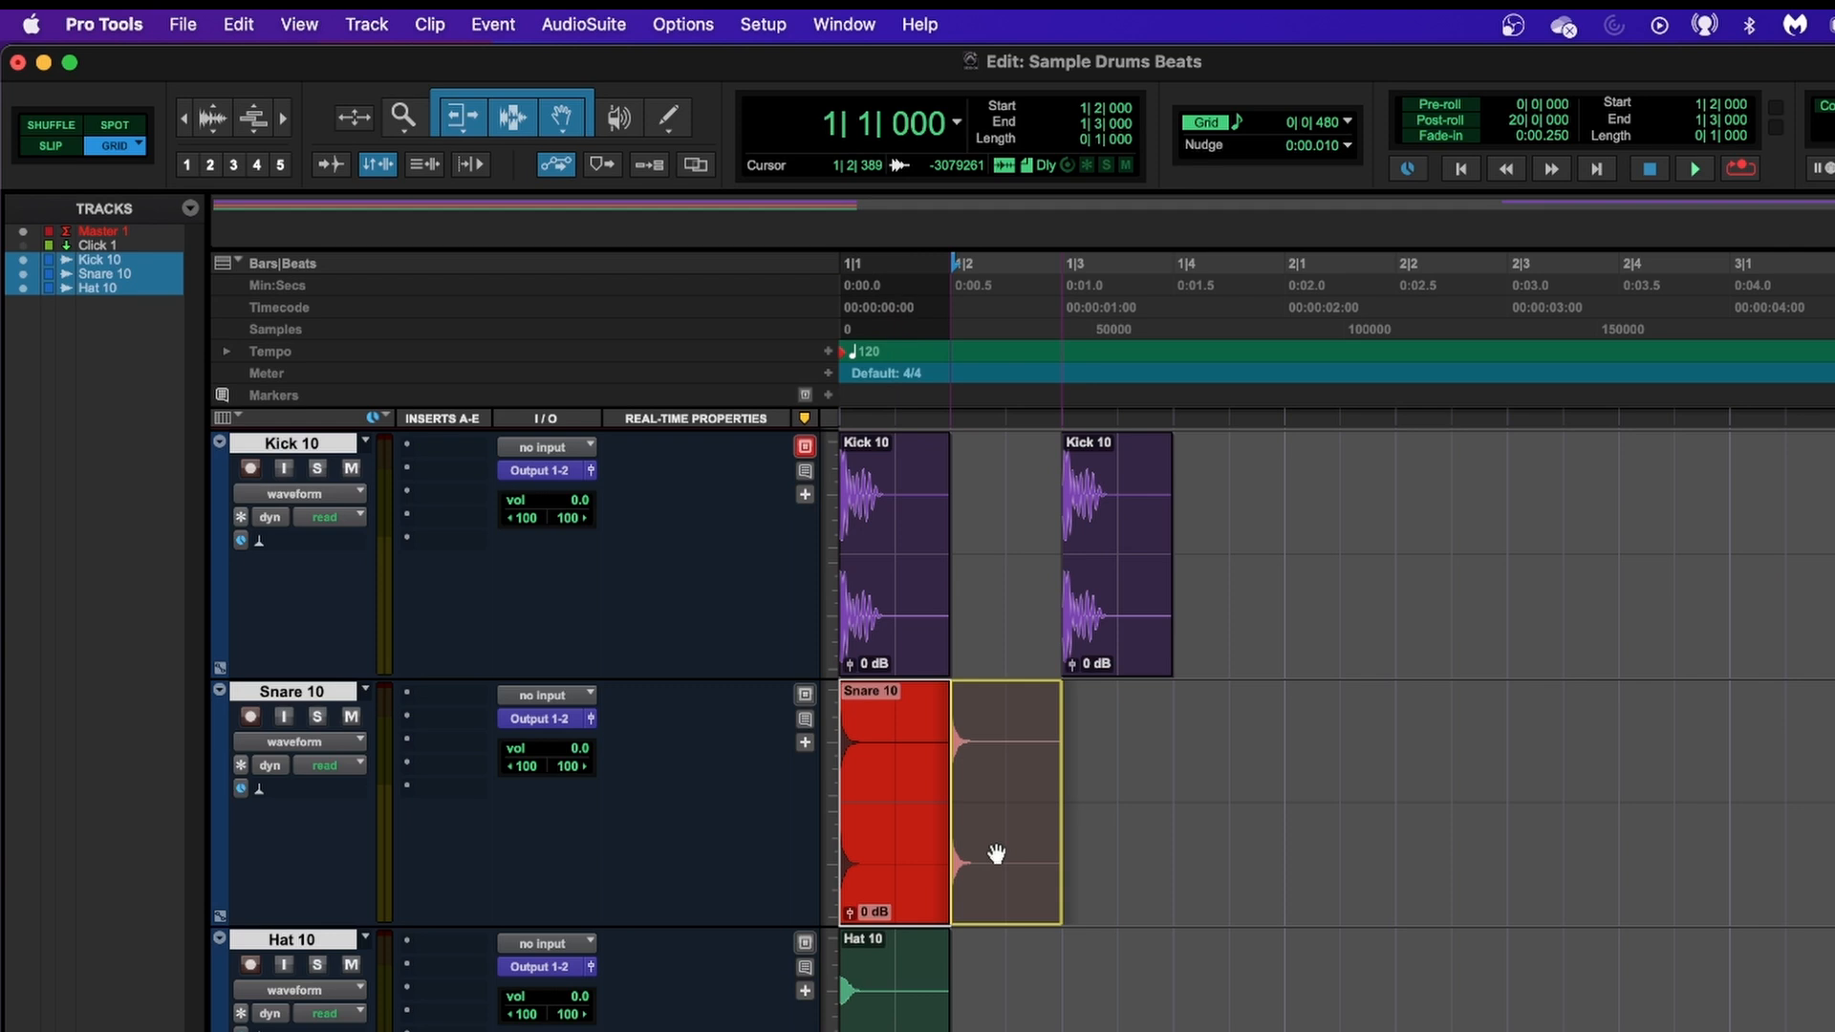
drag(995, 854, 995, 851)
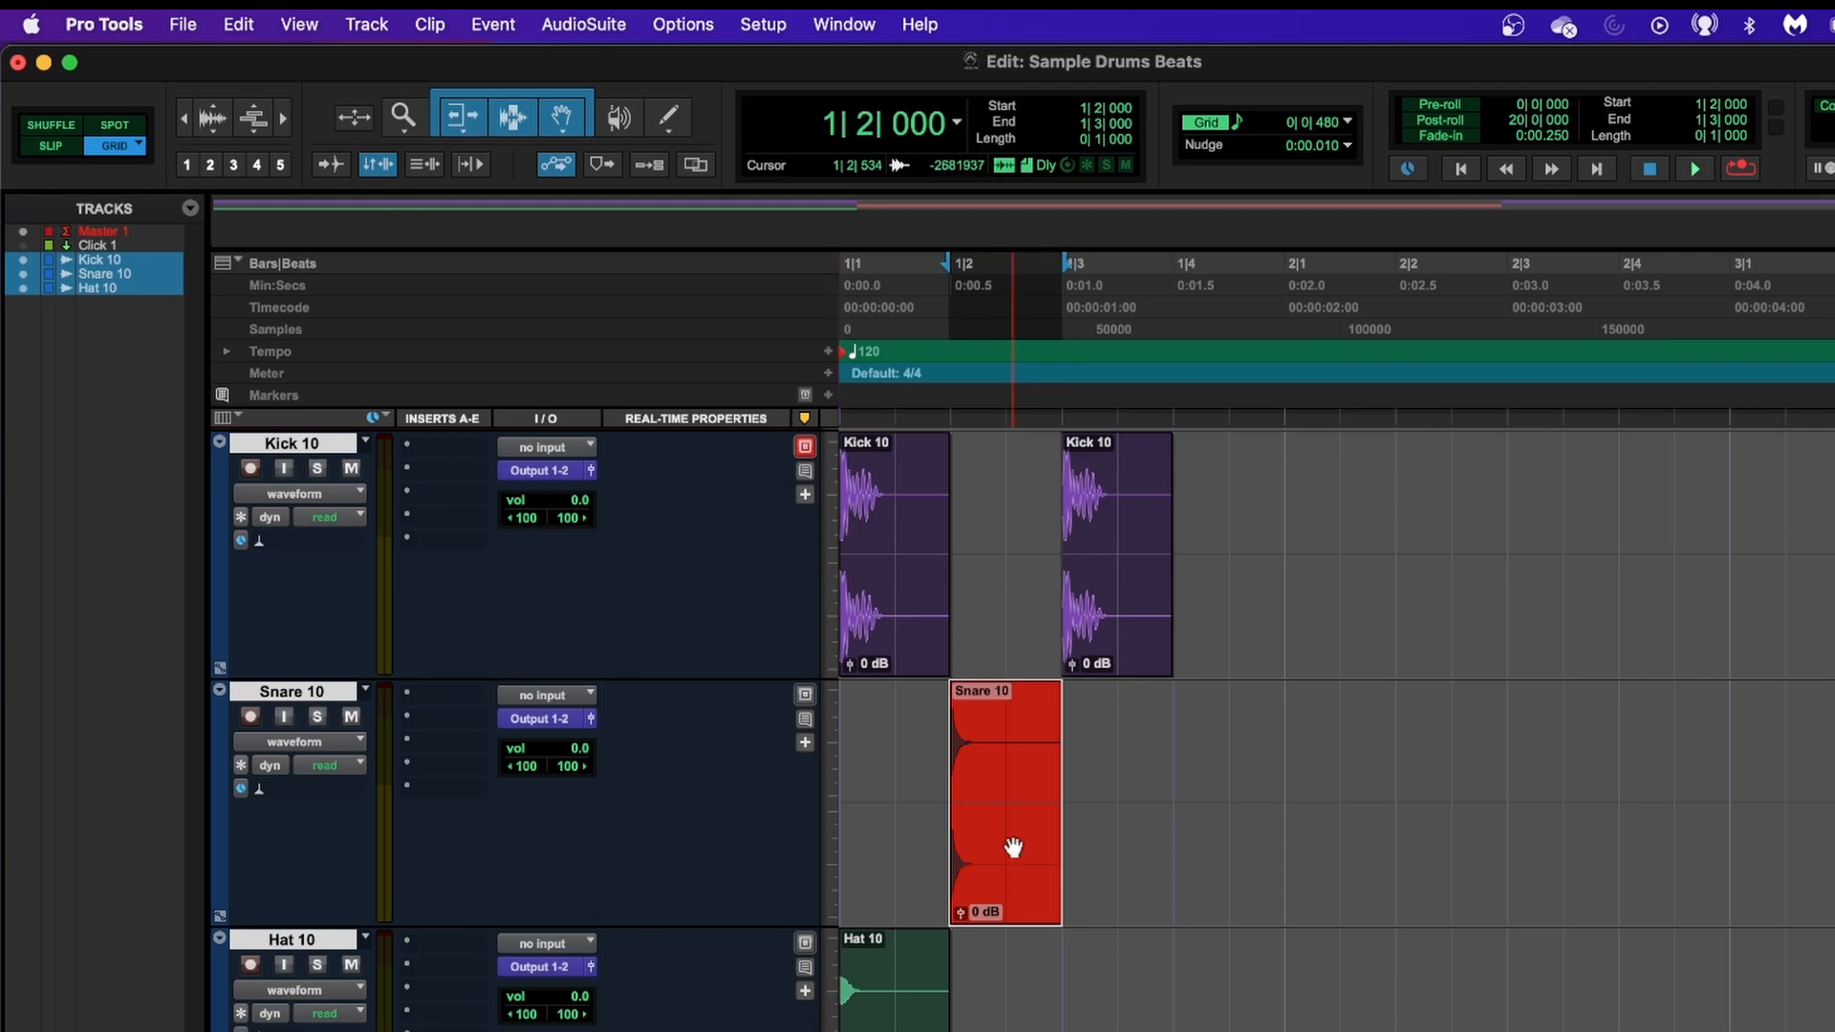
drag(1013, 848, 1250, 868)
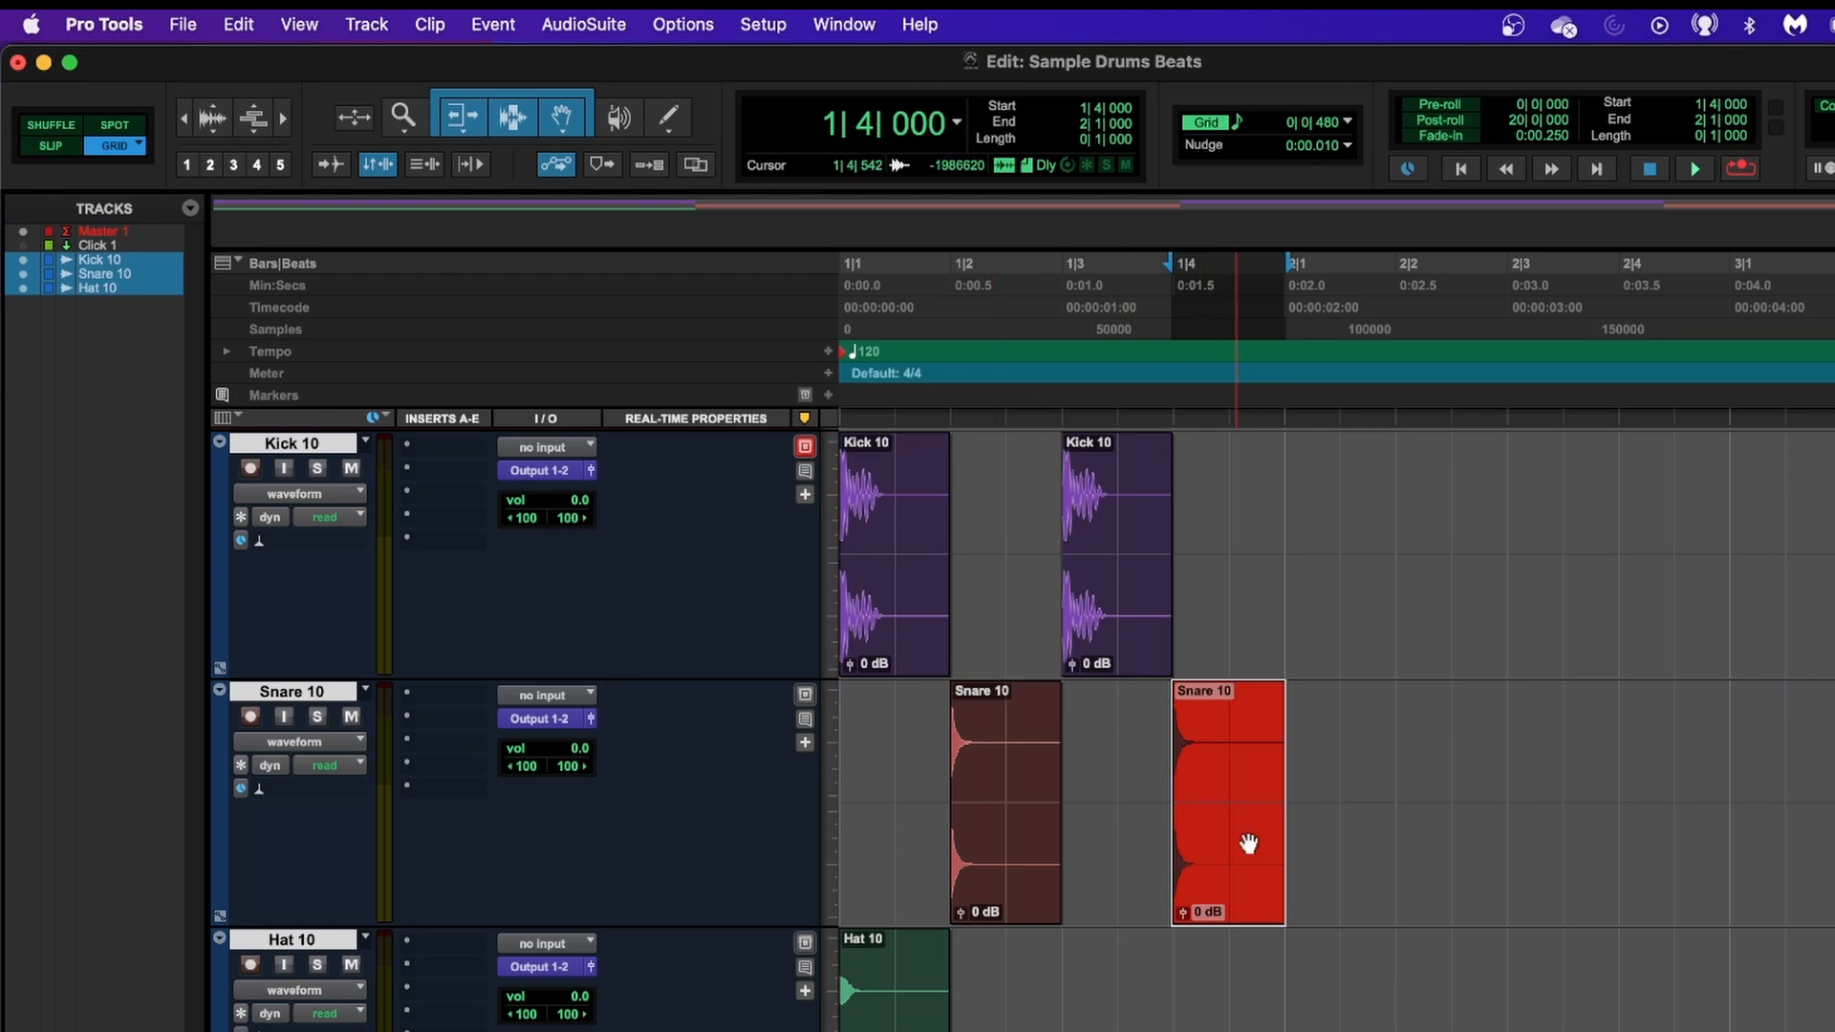
mouse_move(1248, 843)
mouse_down()
mouse_move(1491, 834)
mouse_move(1253, 832)
mouse_up()
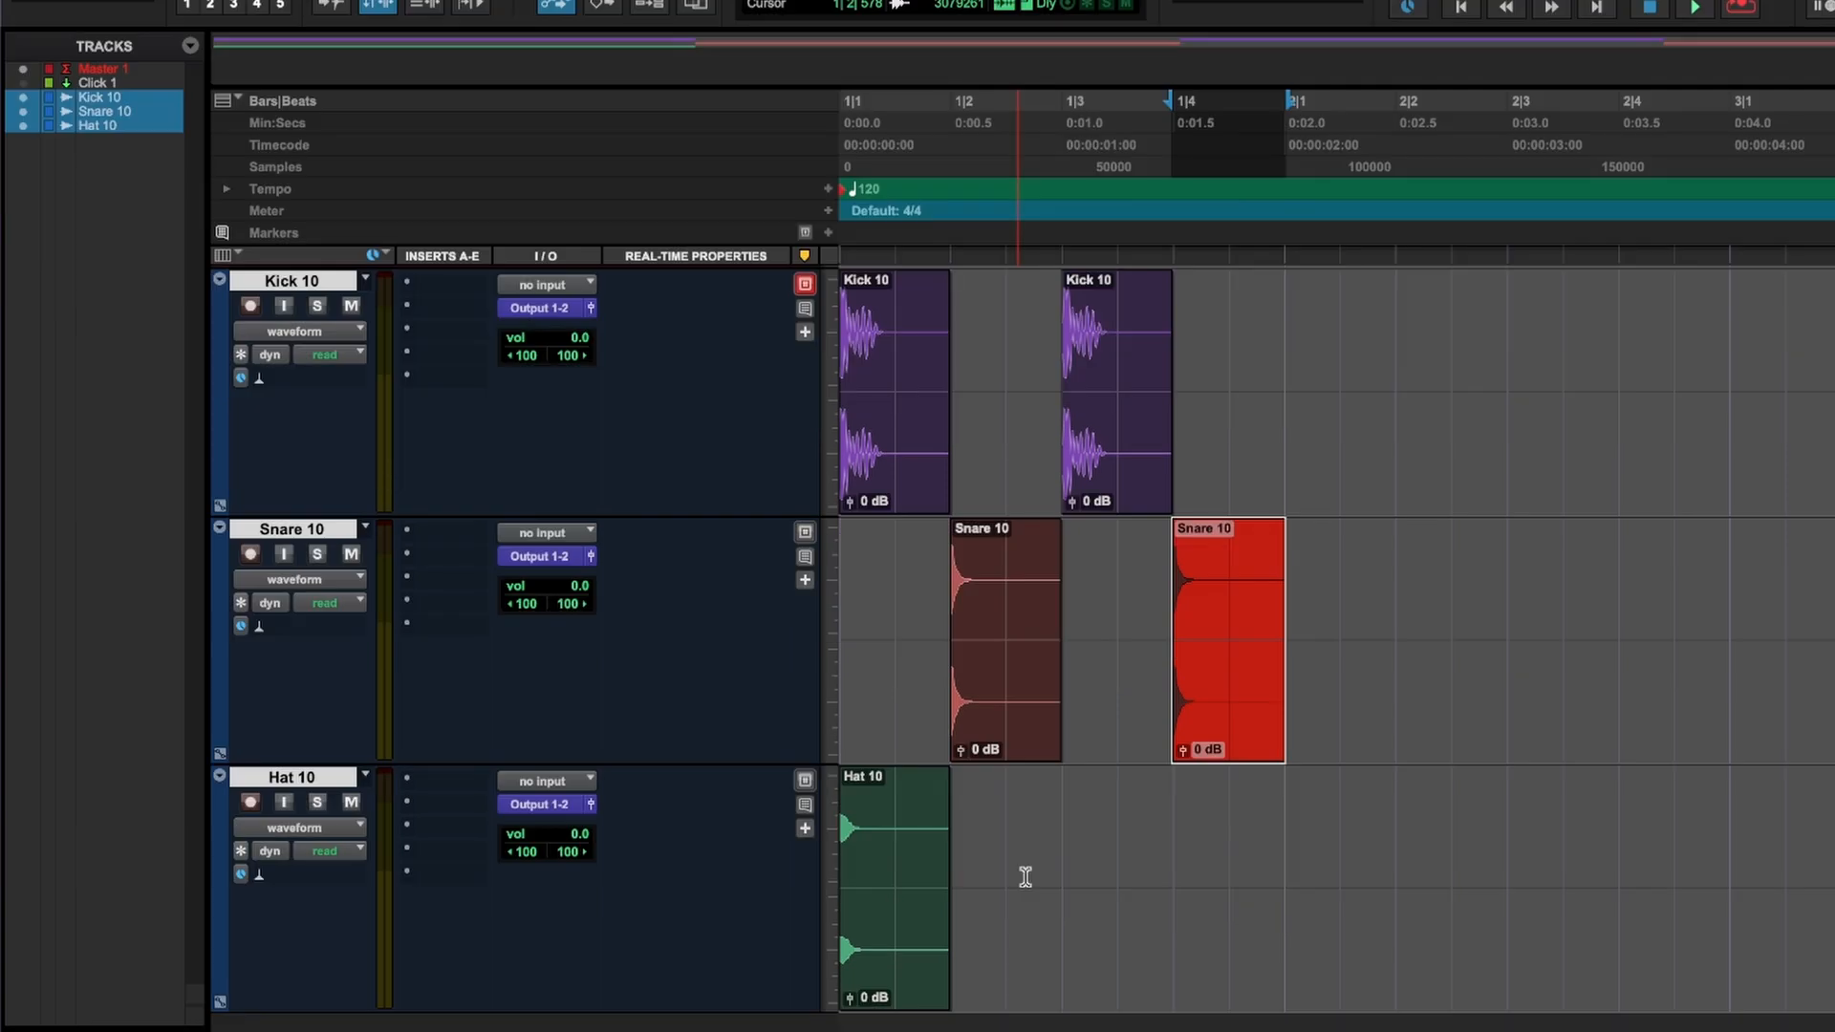
Copy the Hat 10 clip onto beats 2, 3 and 4 of bar 1, and play the beat from the session start.
click(903, 935)
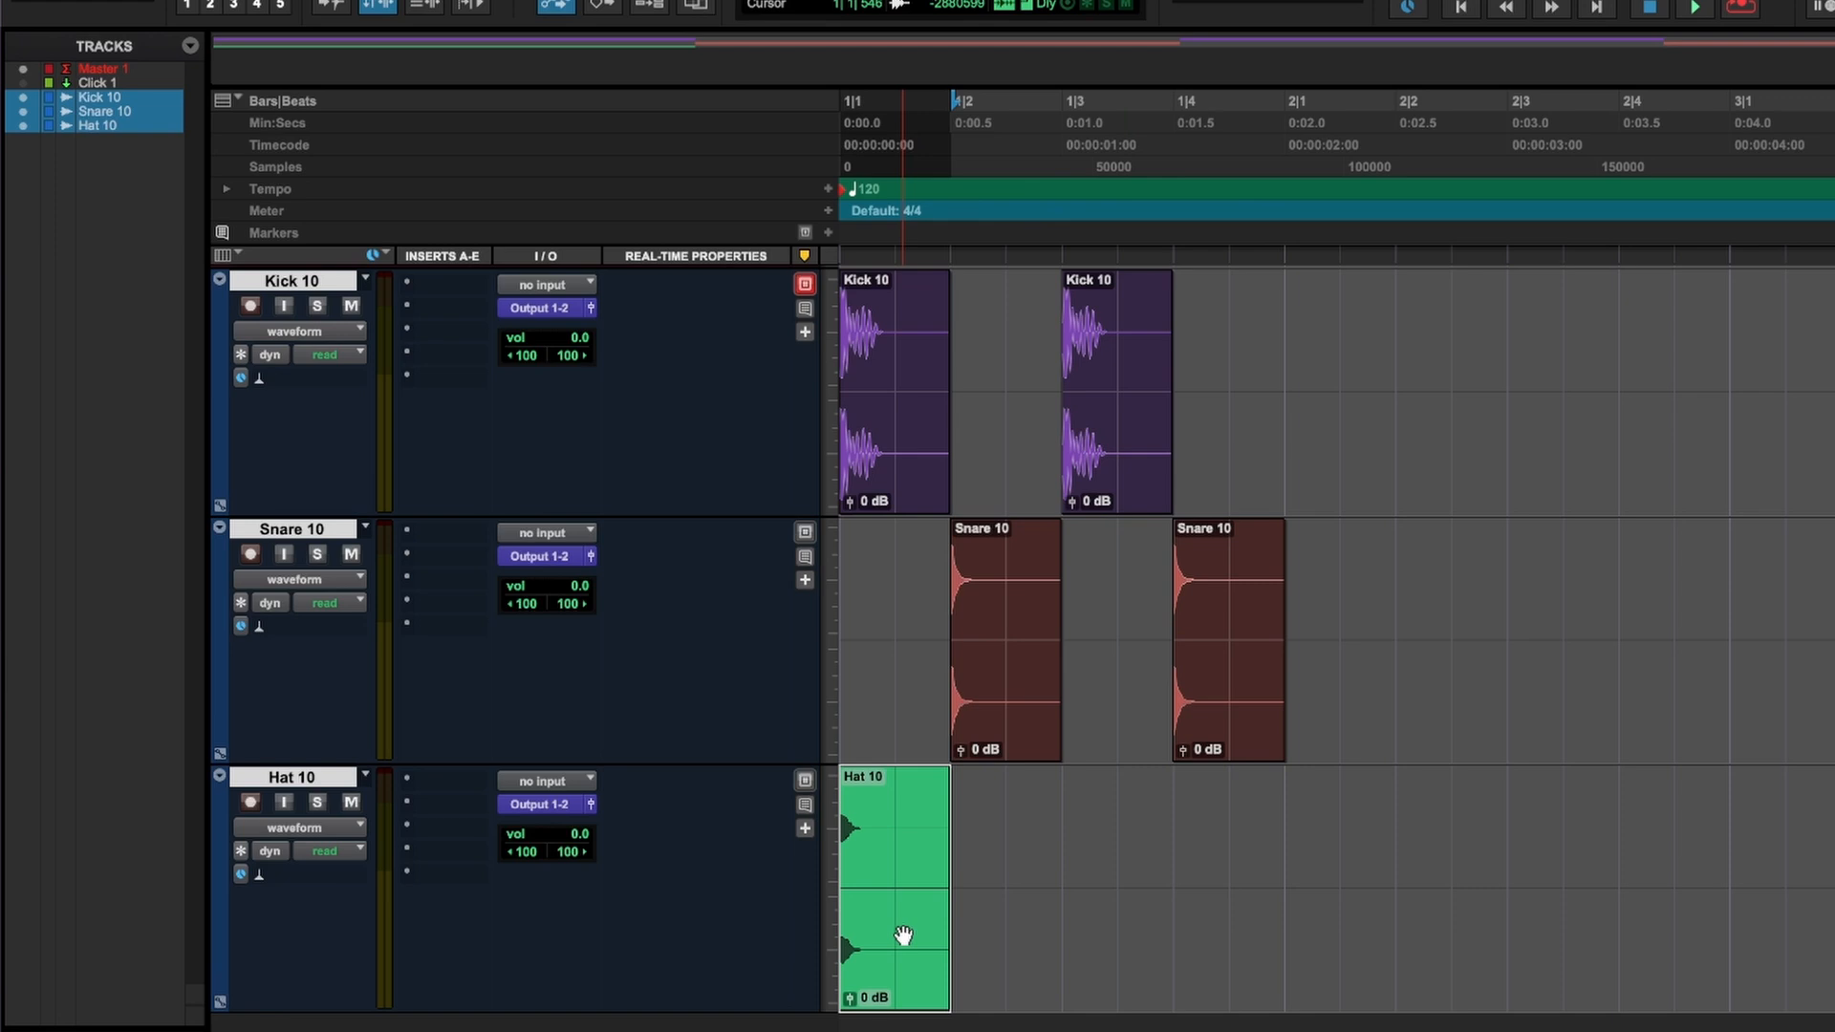
drag(903, 936, 1210, 923)
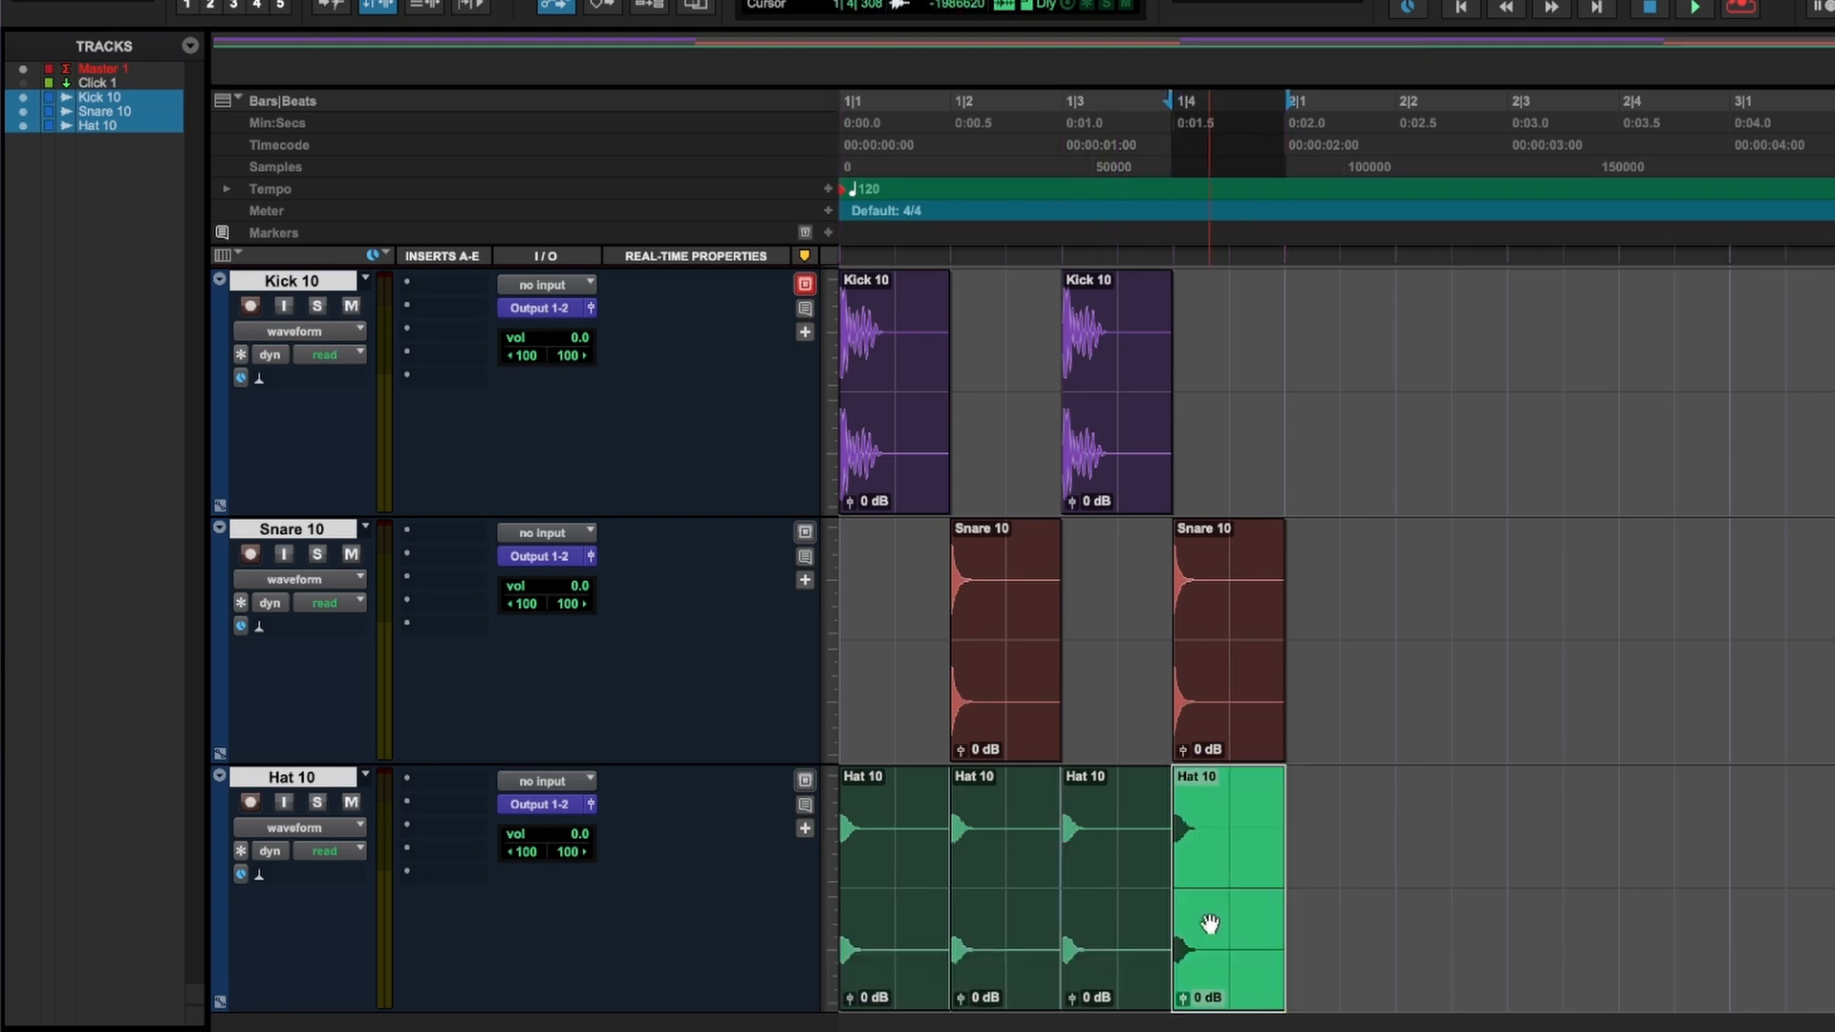
key(Return)
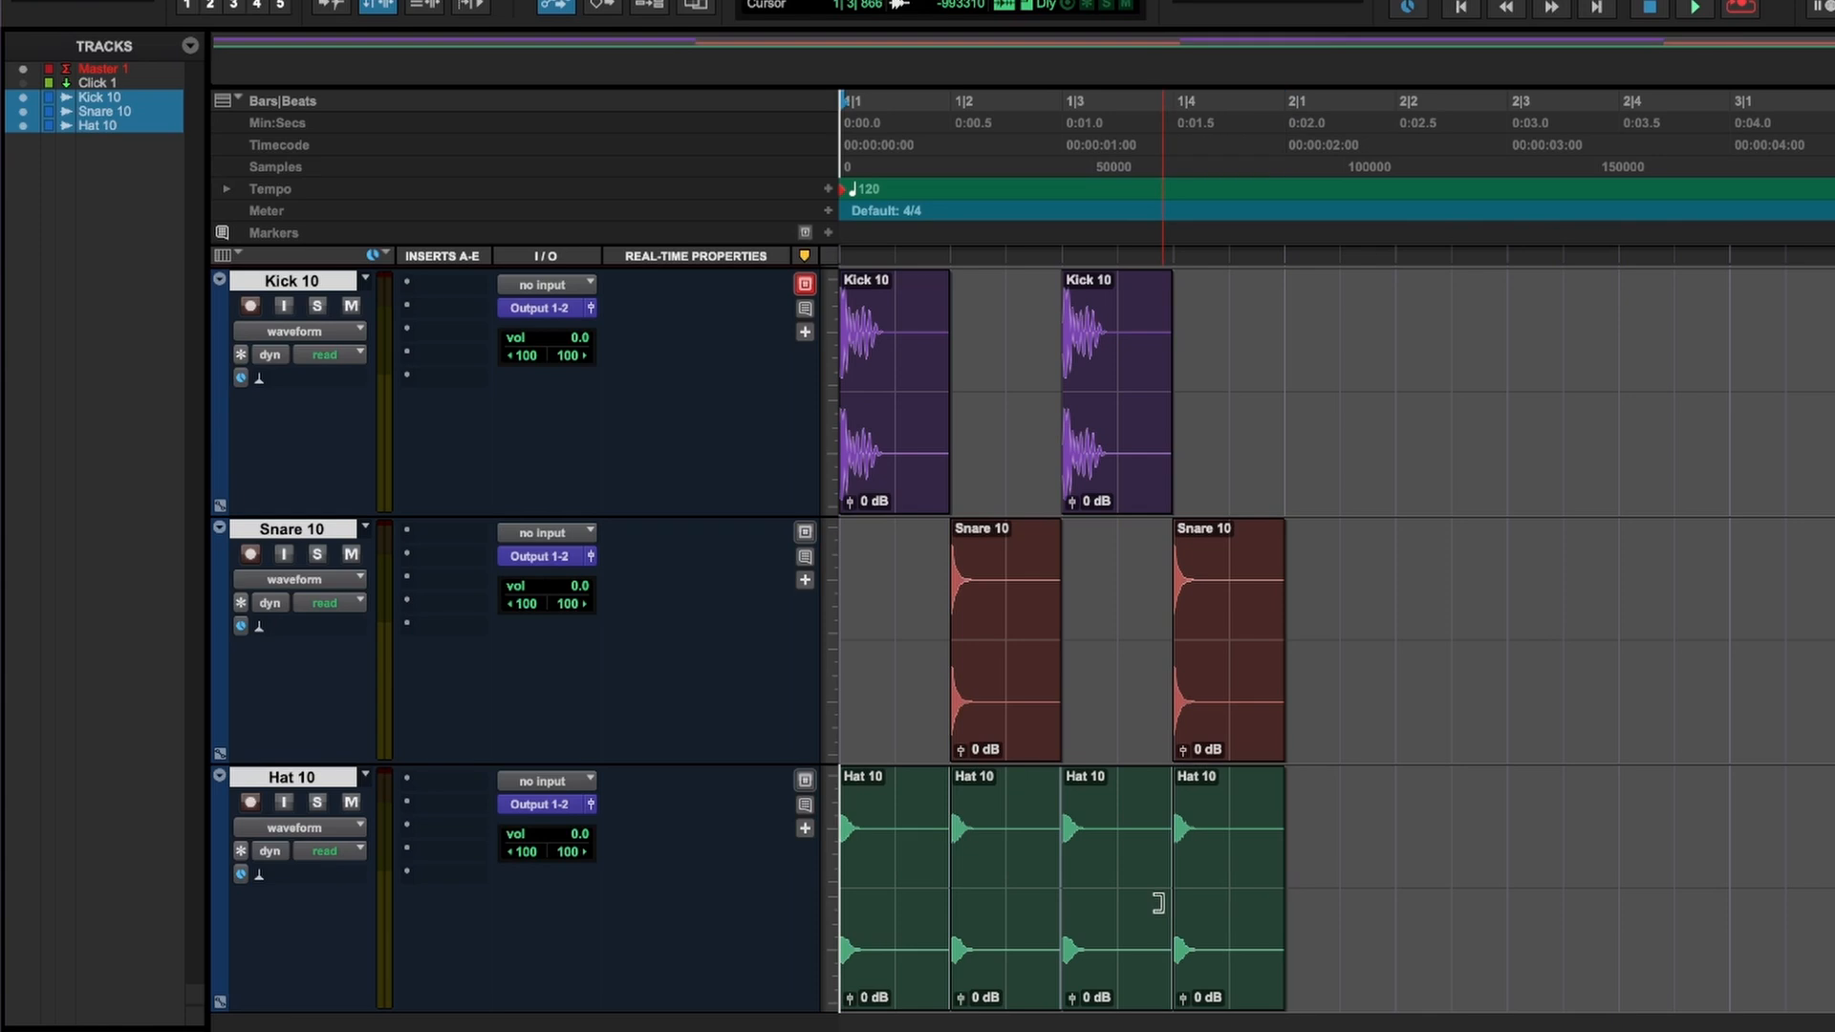
key(space)
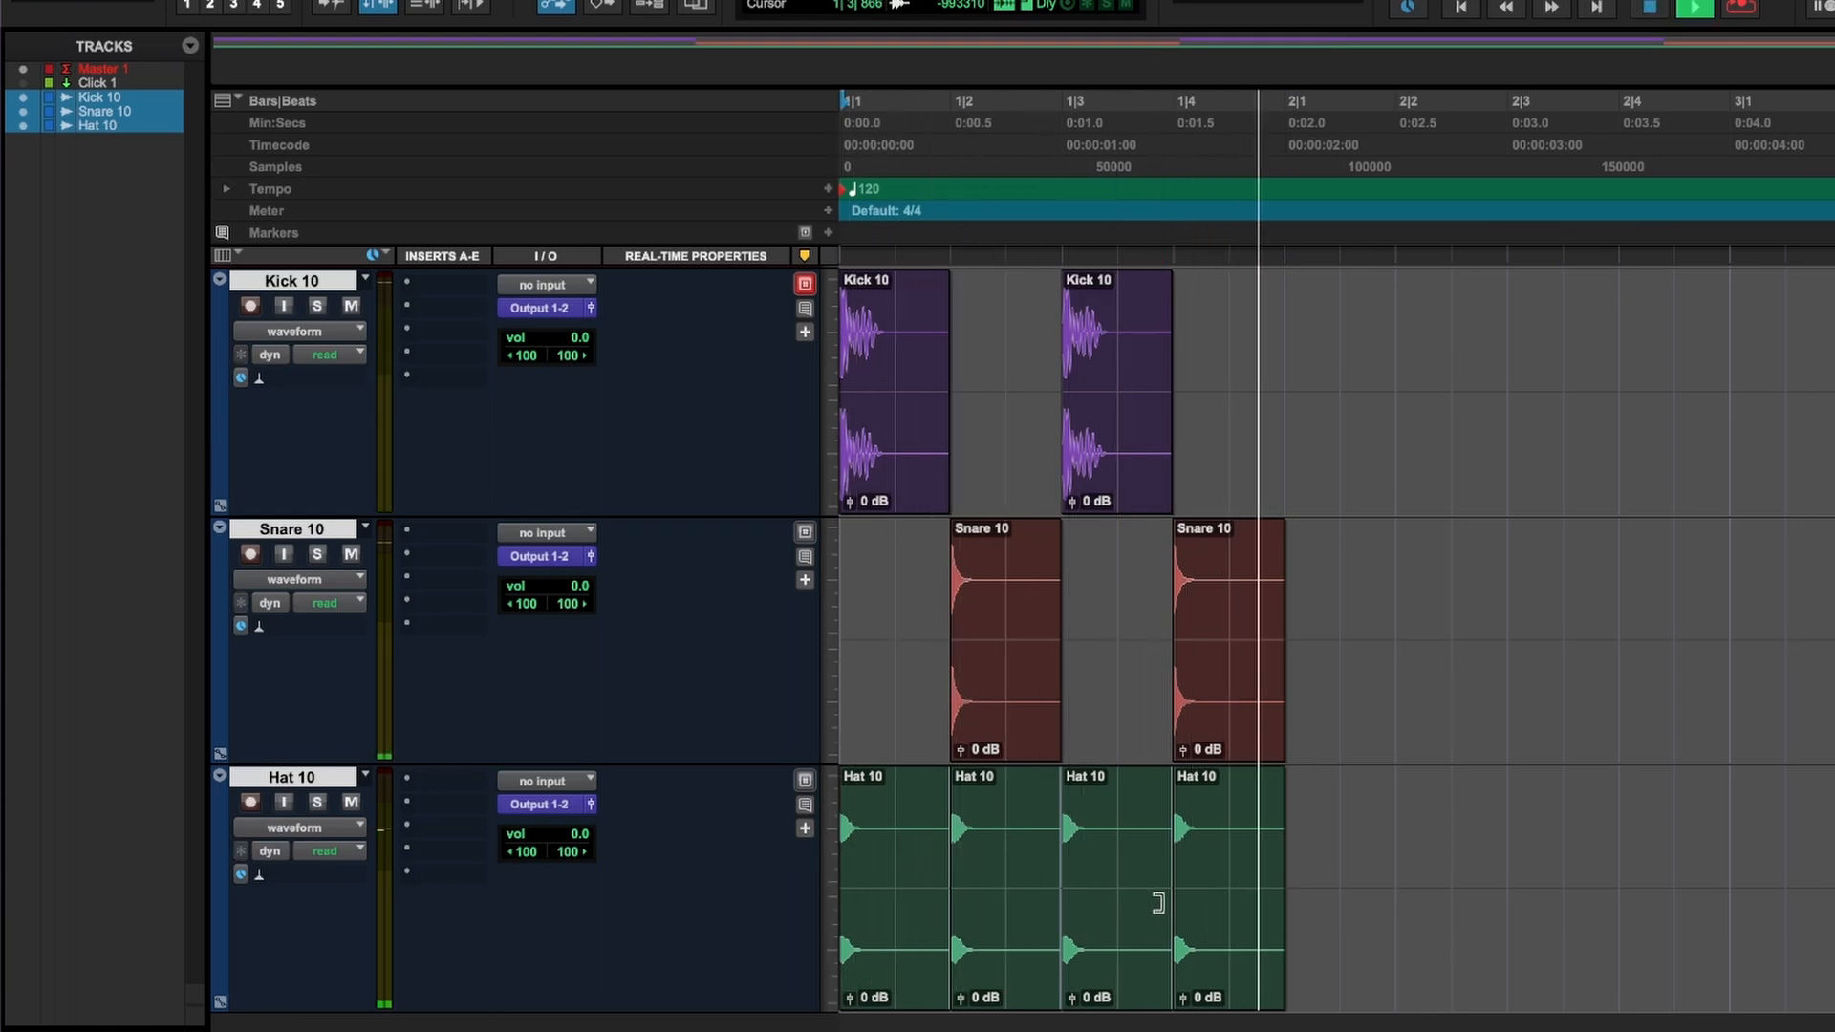
key(space)
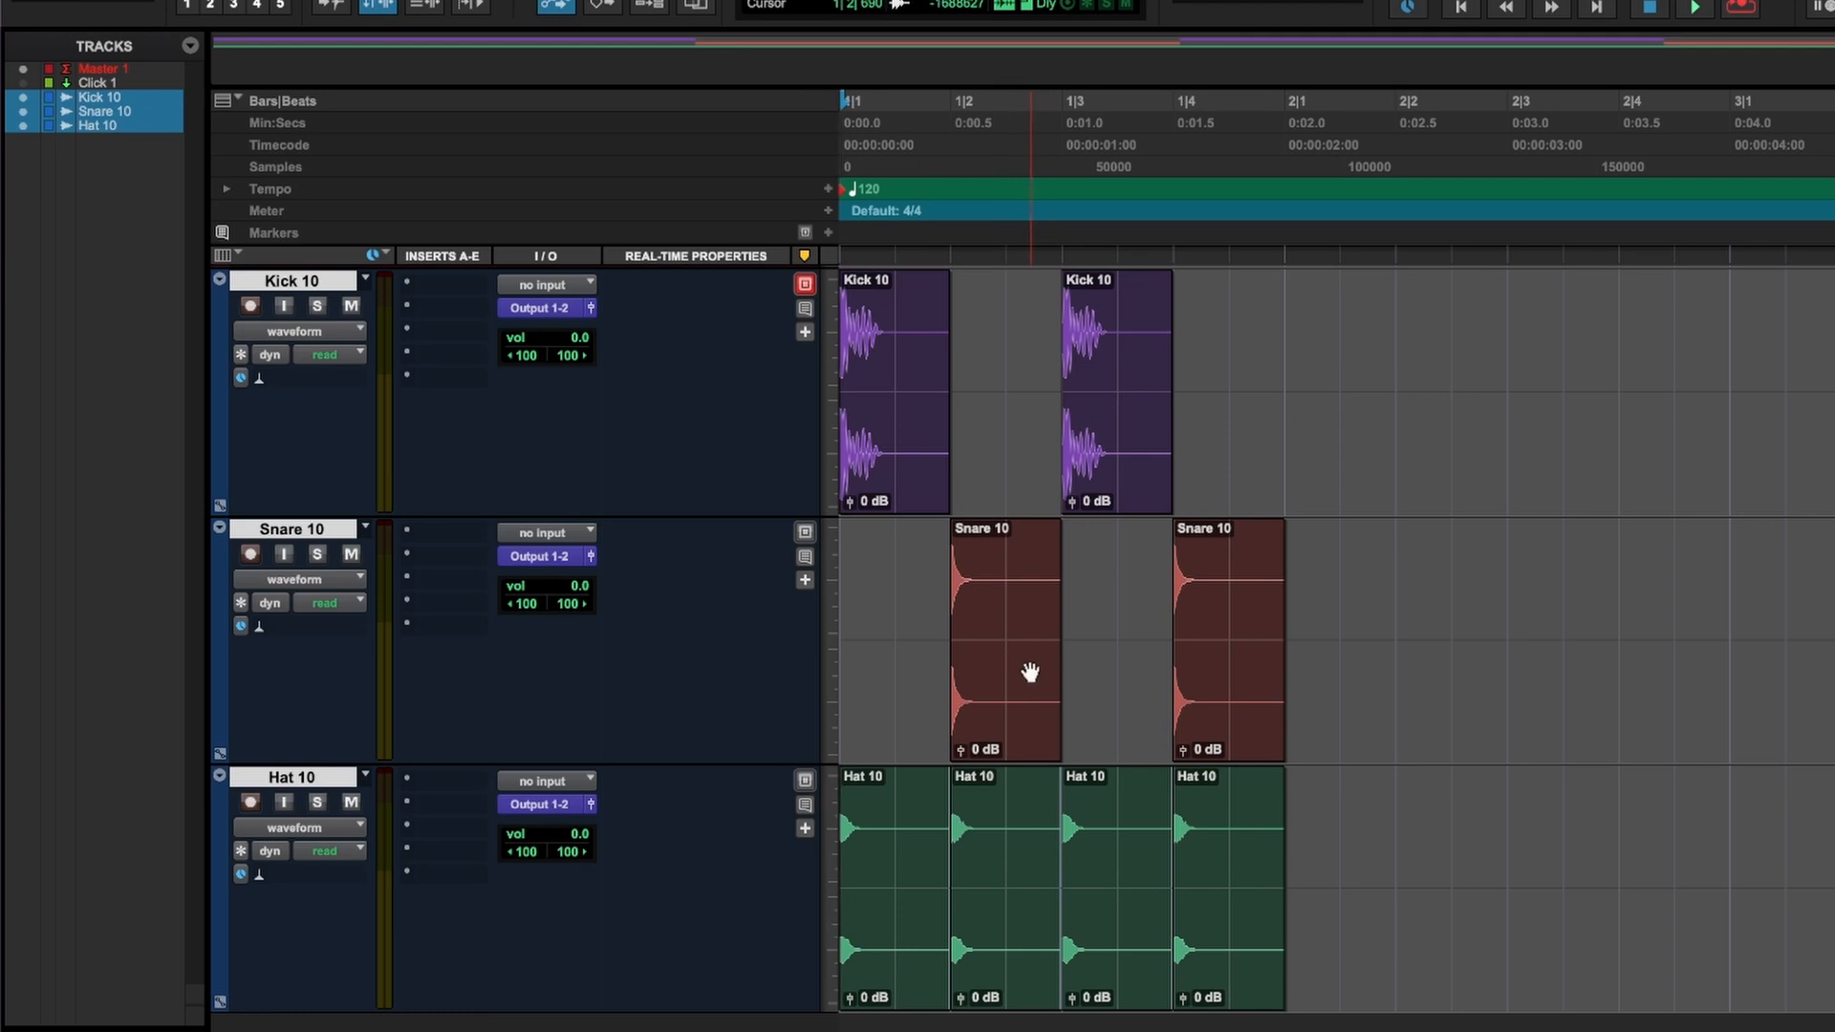
Spread the beat over two bars by moving the second kick to 2|1 and the snares to 1|3 and 2|3.
click(1133, 442)
drag(1178, 440, 1354, 423)
drag(1235, 653, 1557, 638)
drag(1022, 638, 1076, 690)
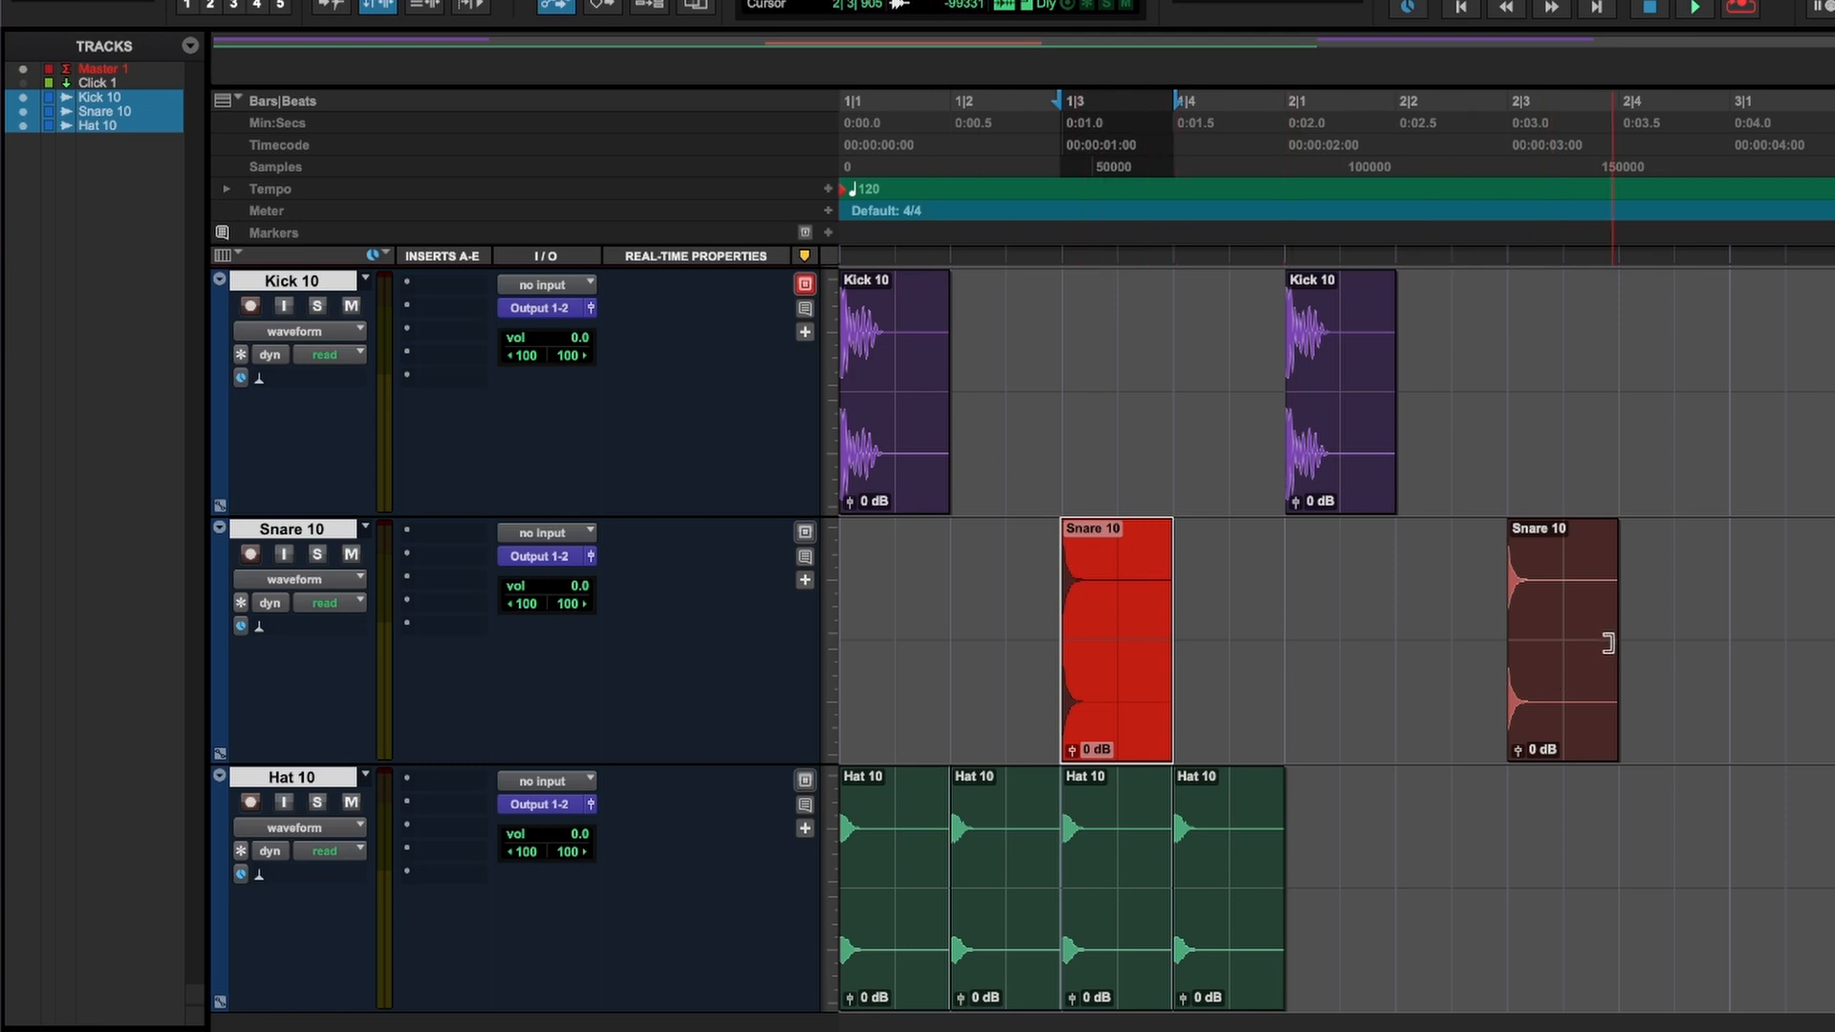
Select all four Hat 10 clips in bar 1 and duplicate them to fill bar 2.
click(1227, 938)
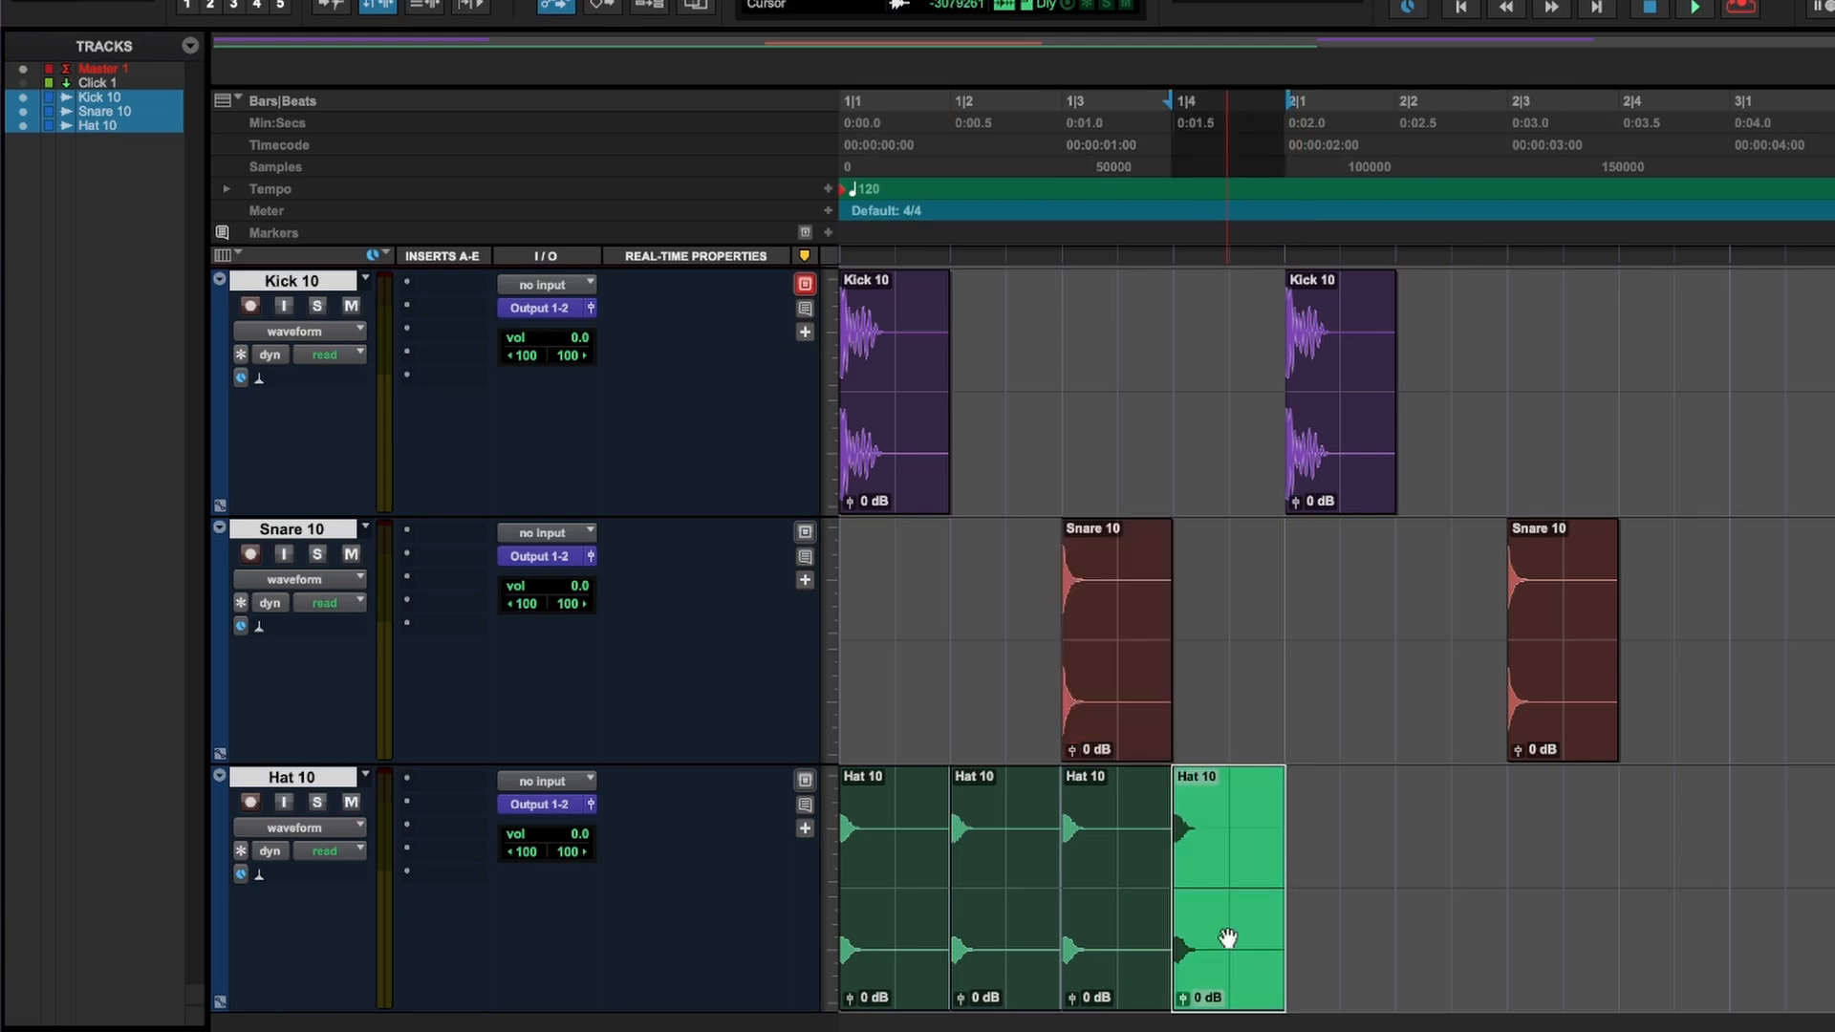
click(906, 959)
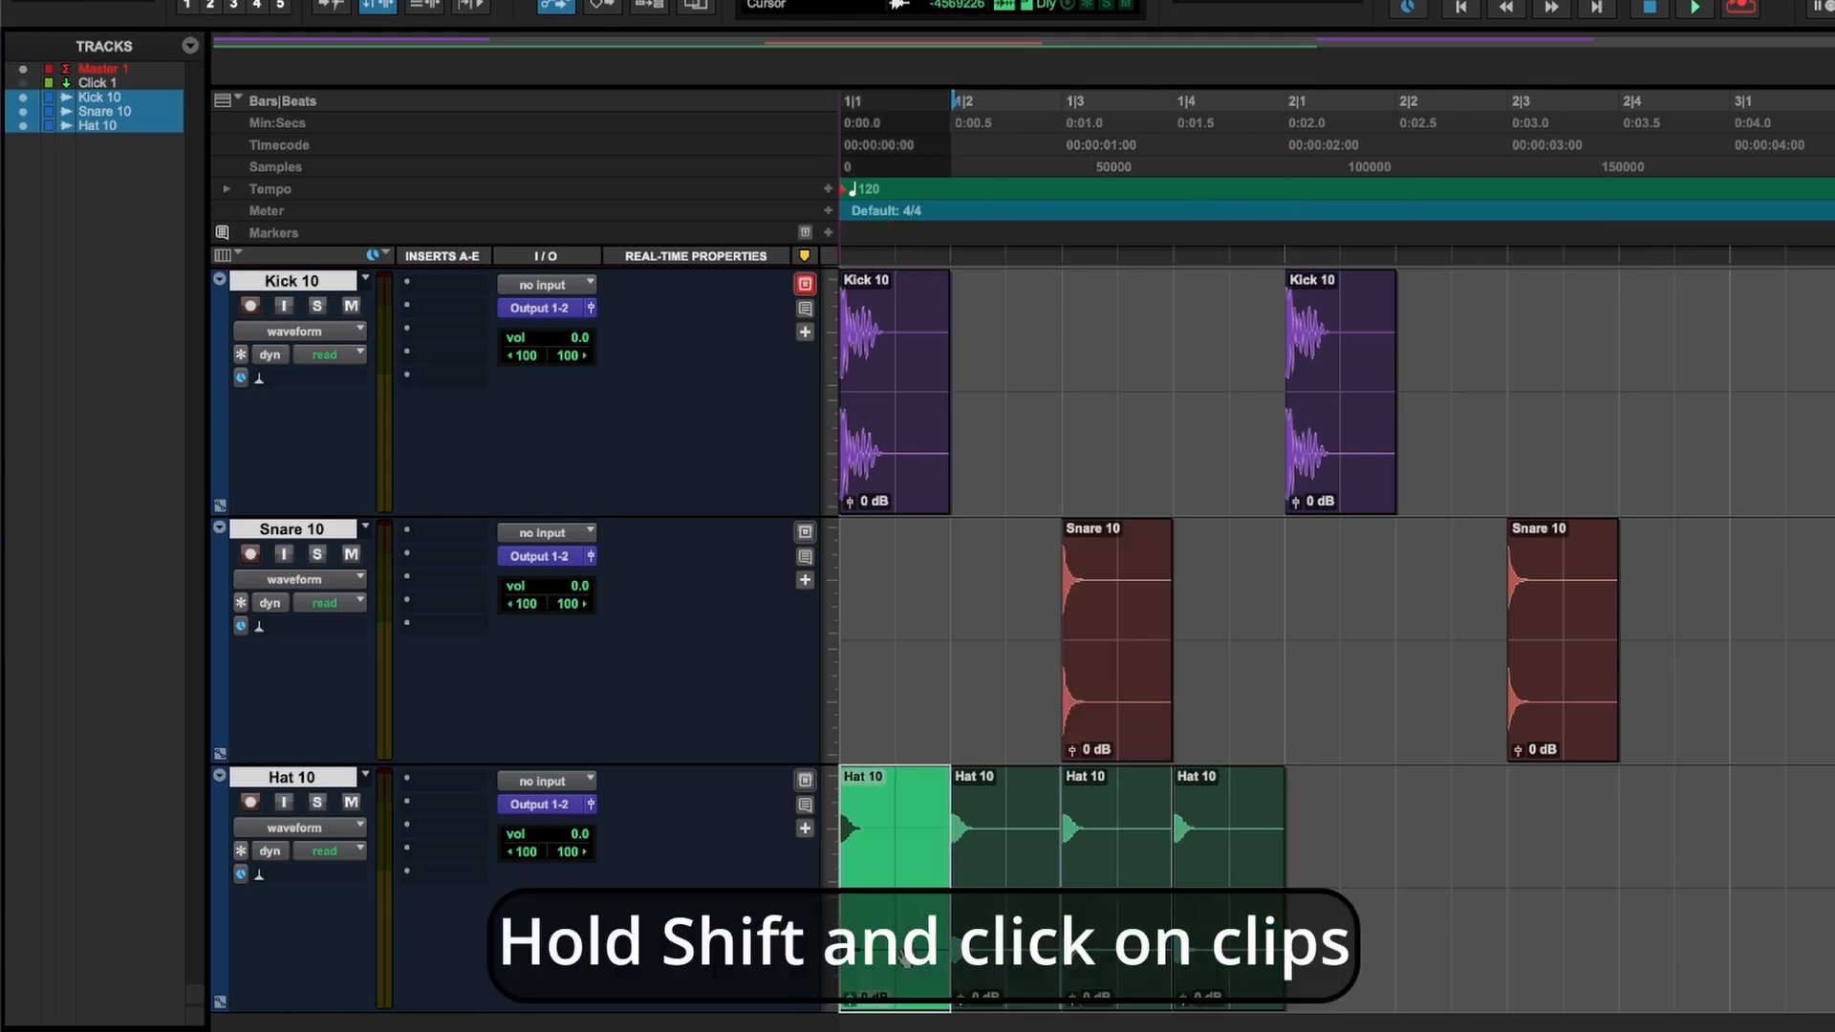
shift+click(1225, 978)
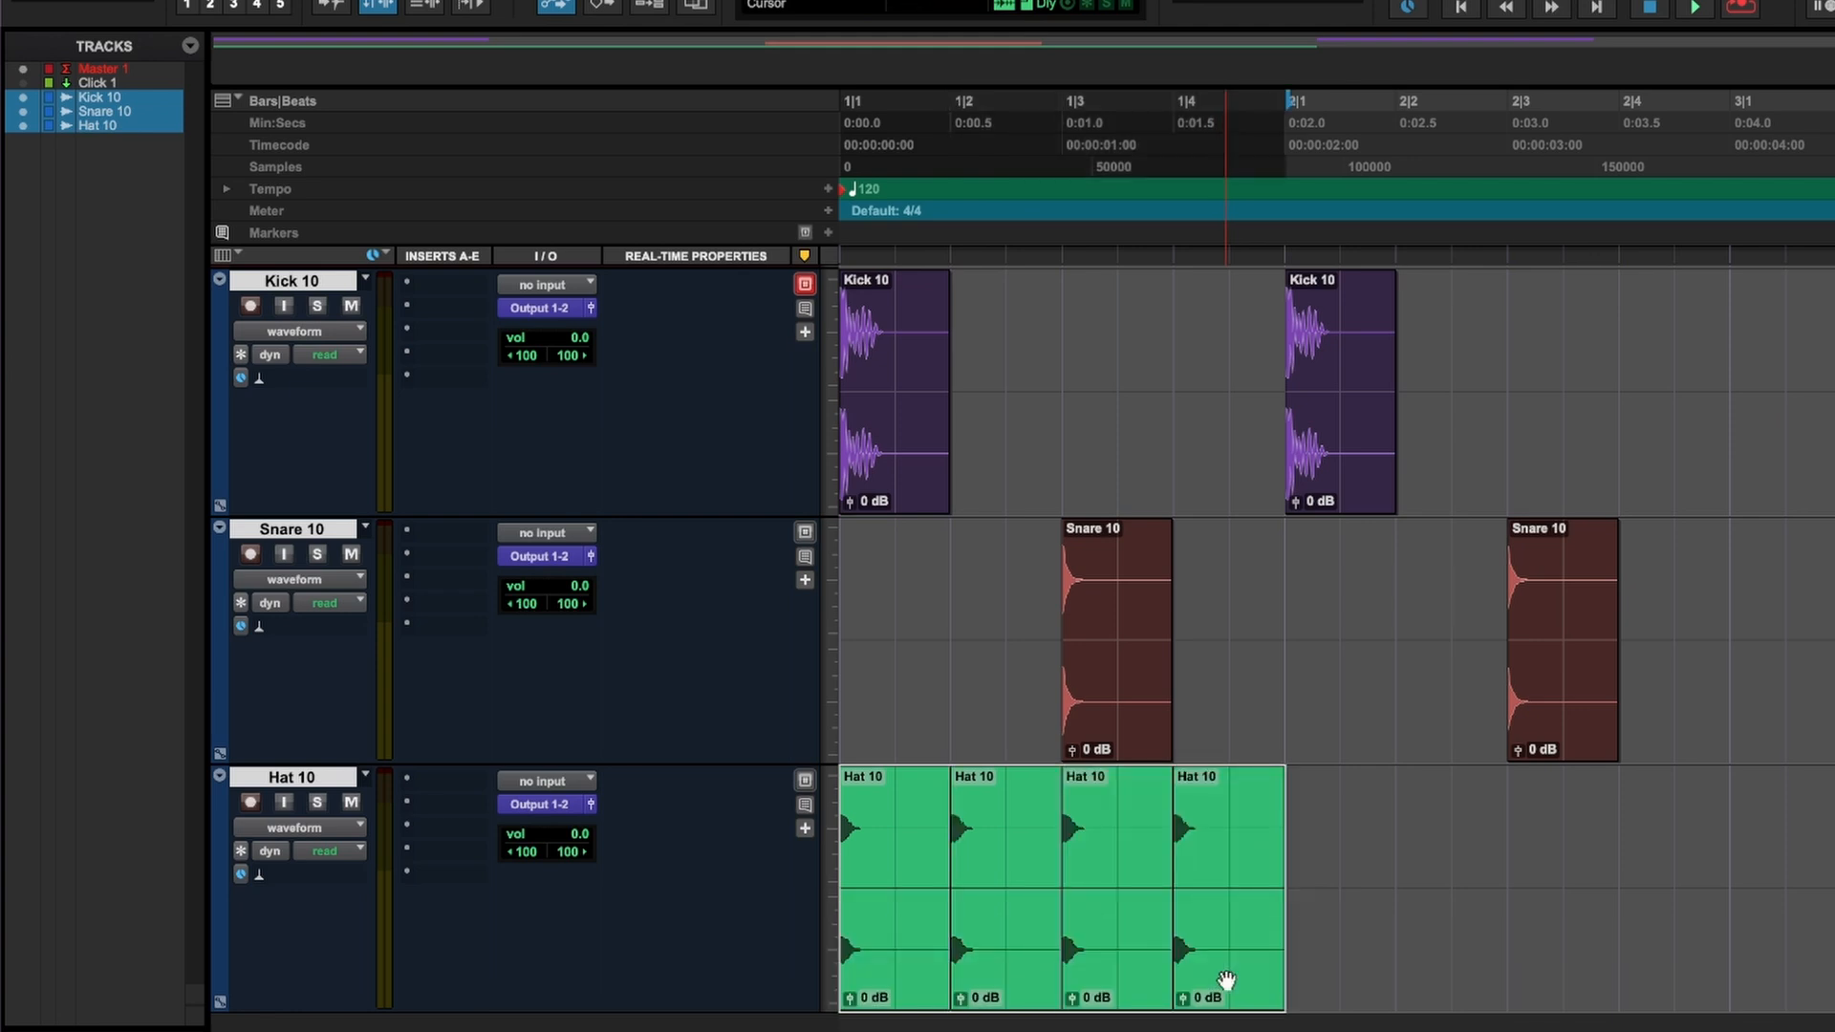
key(ctrl+d)
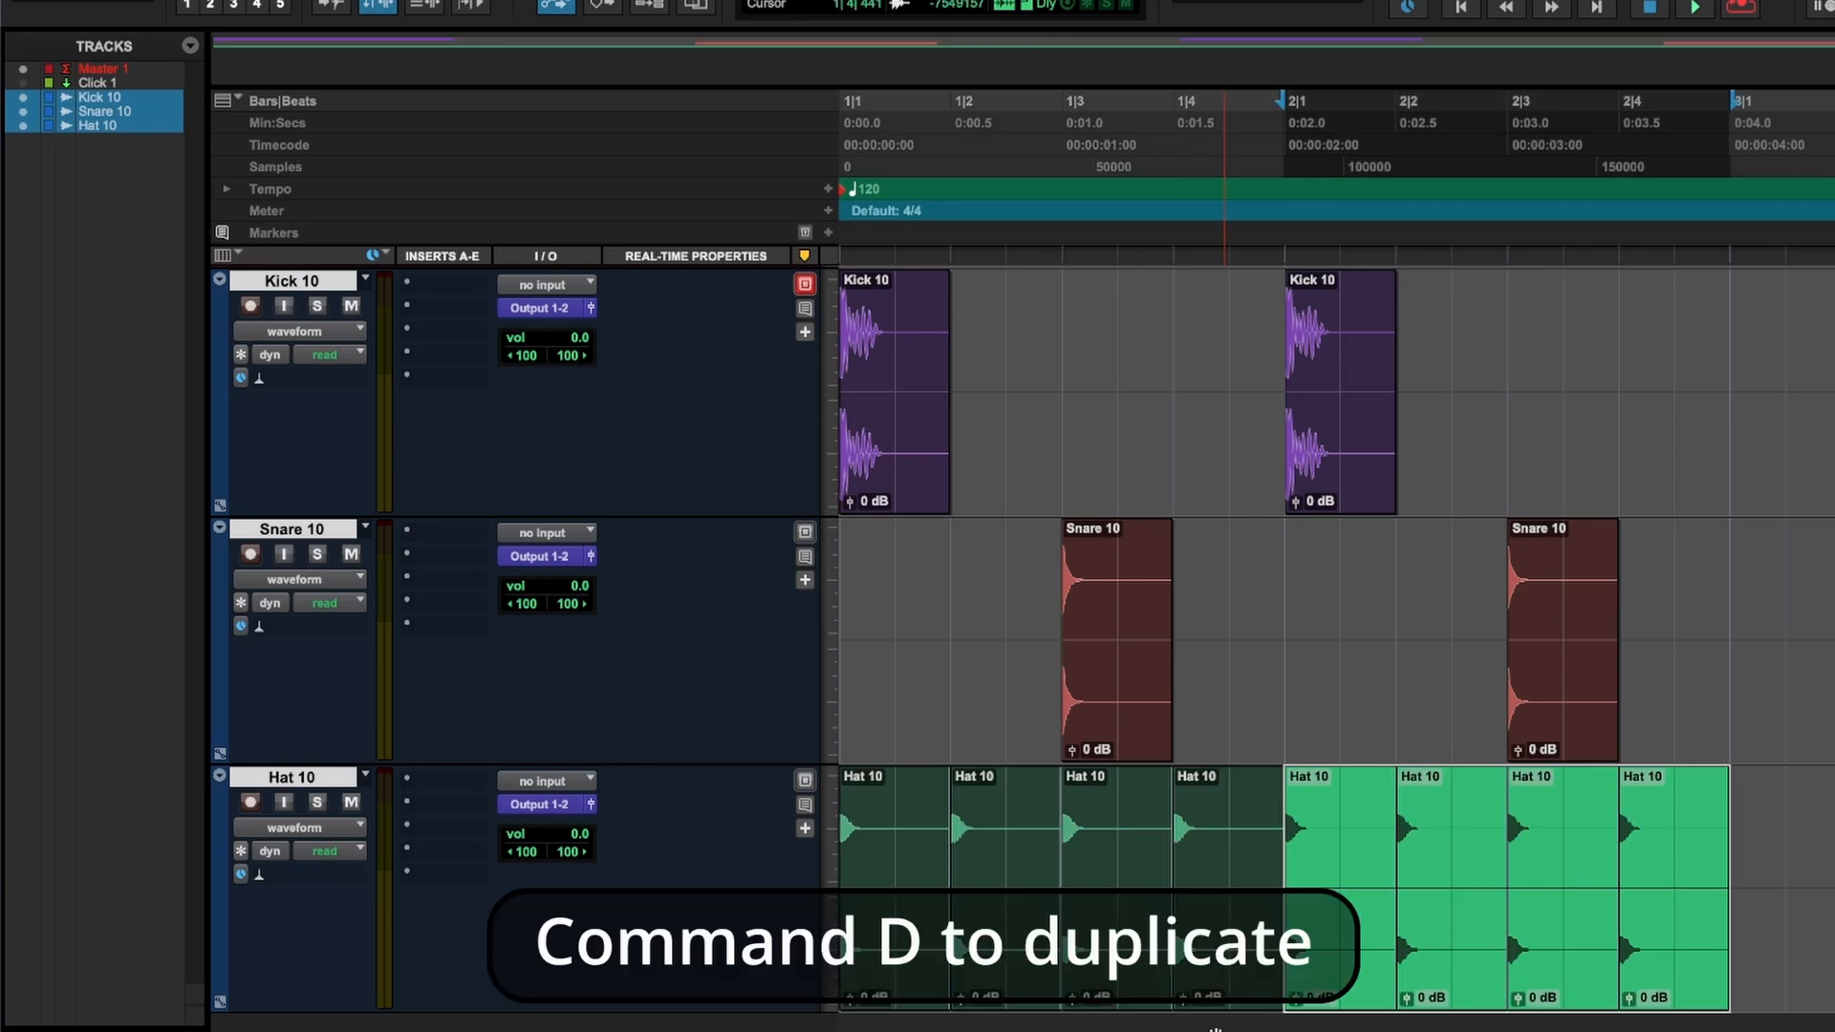
click(1786, 823)
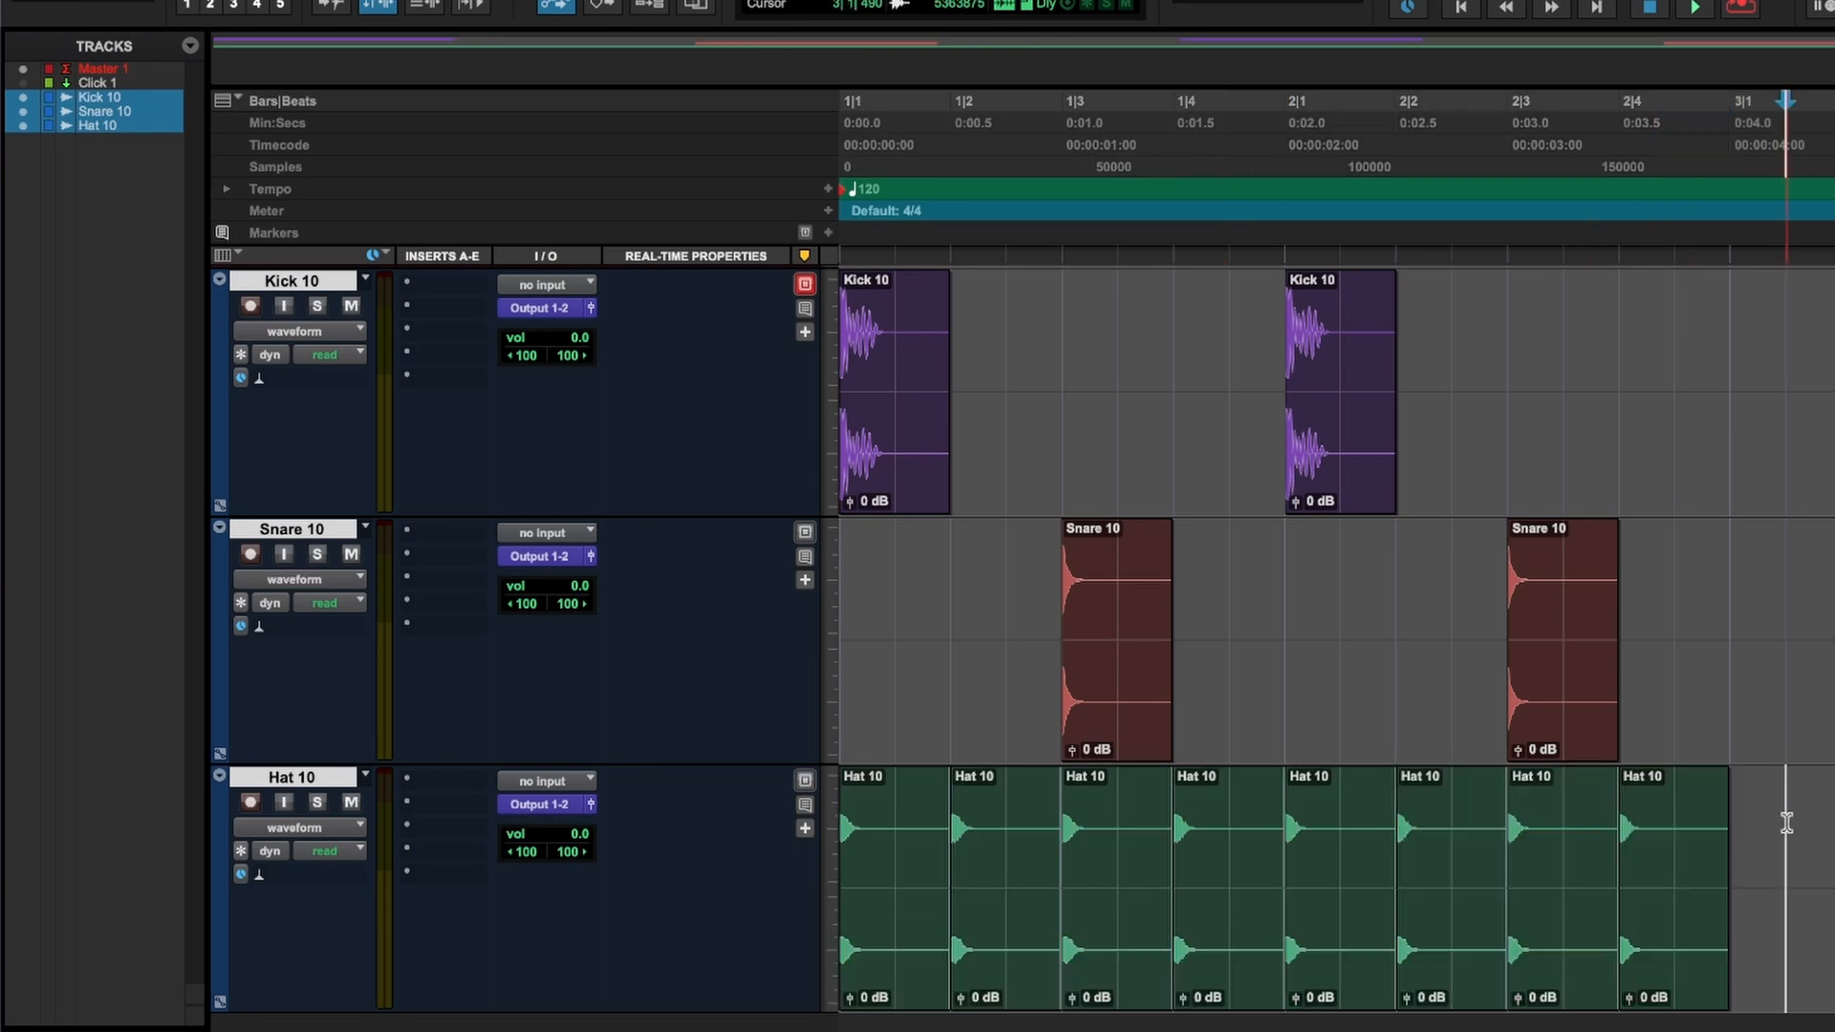
click(1669, 931)
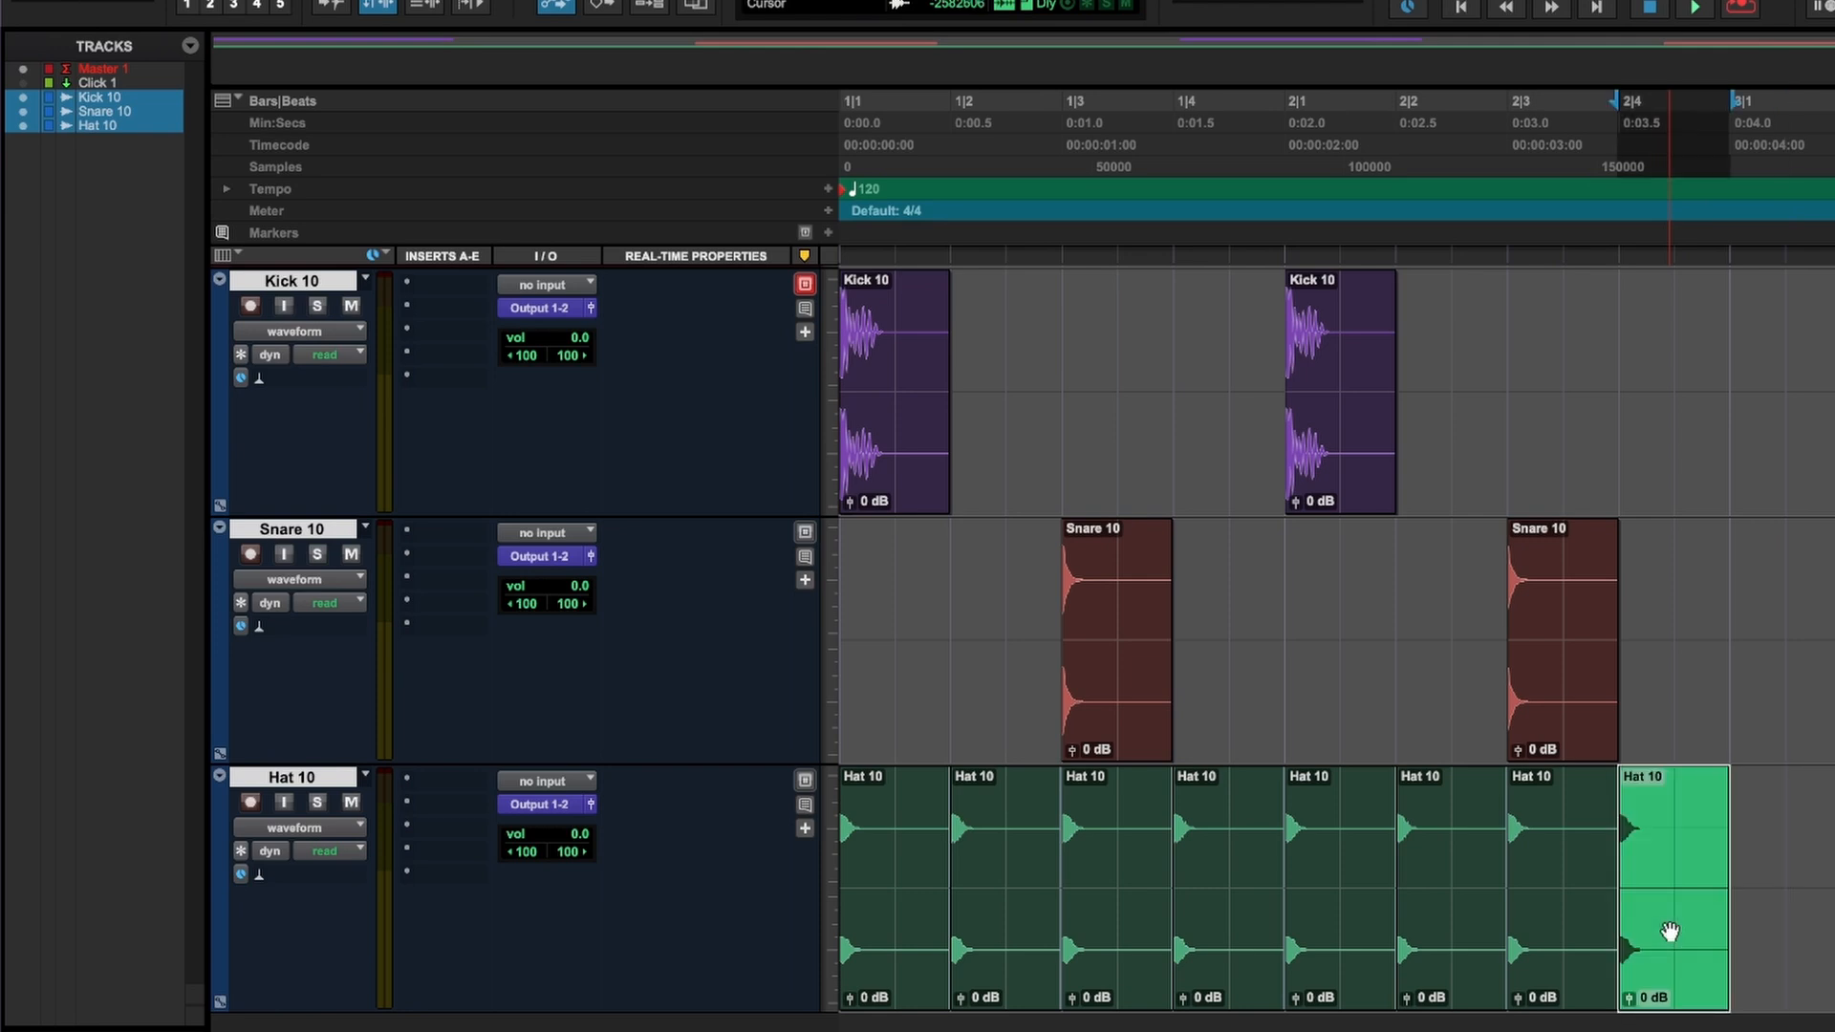
drag(1669, 932, 1834, 936)
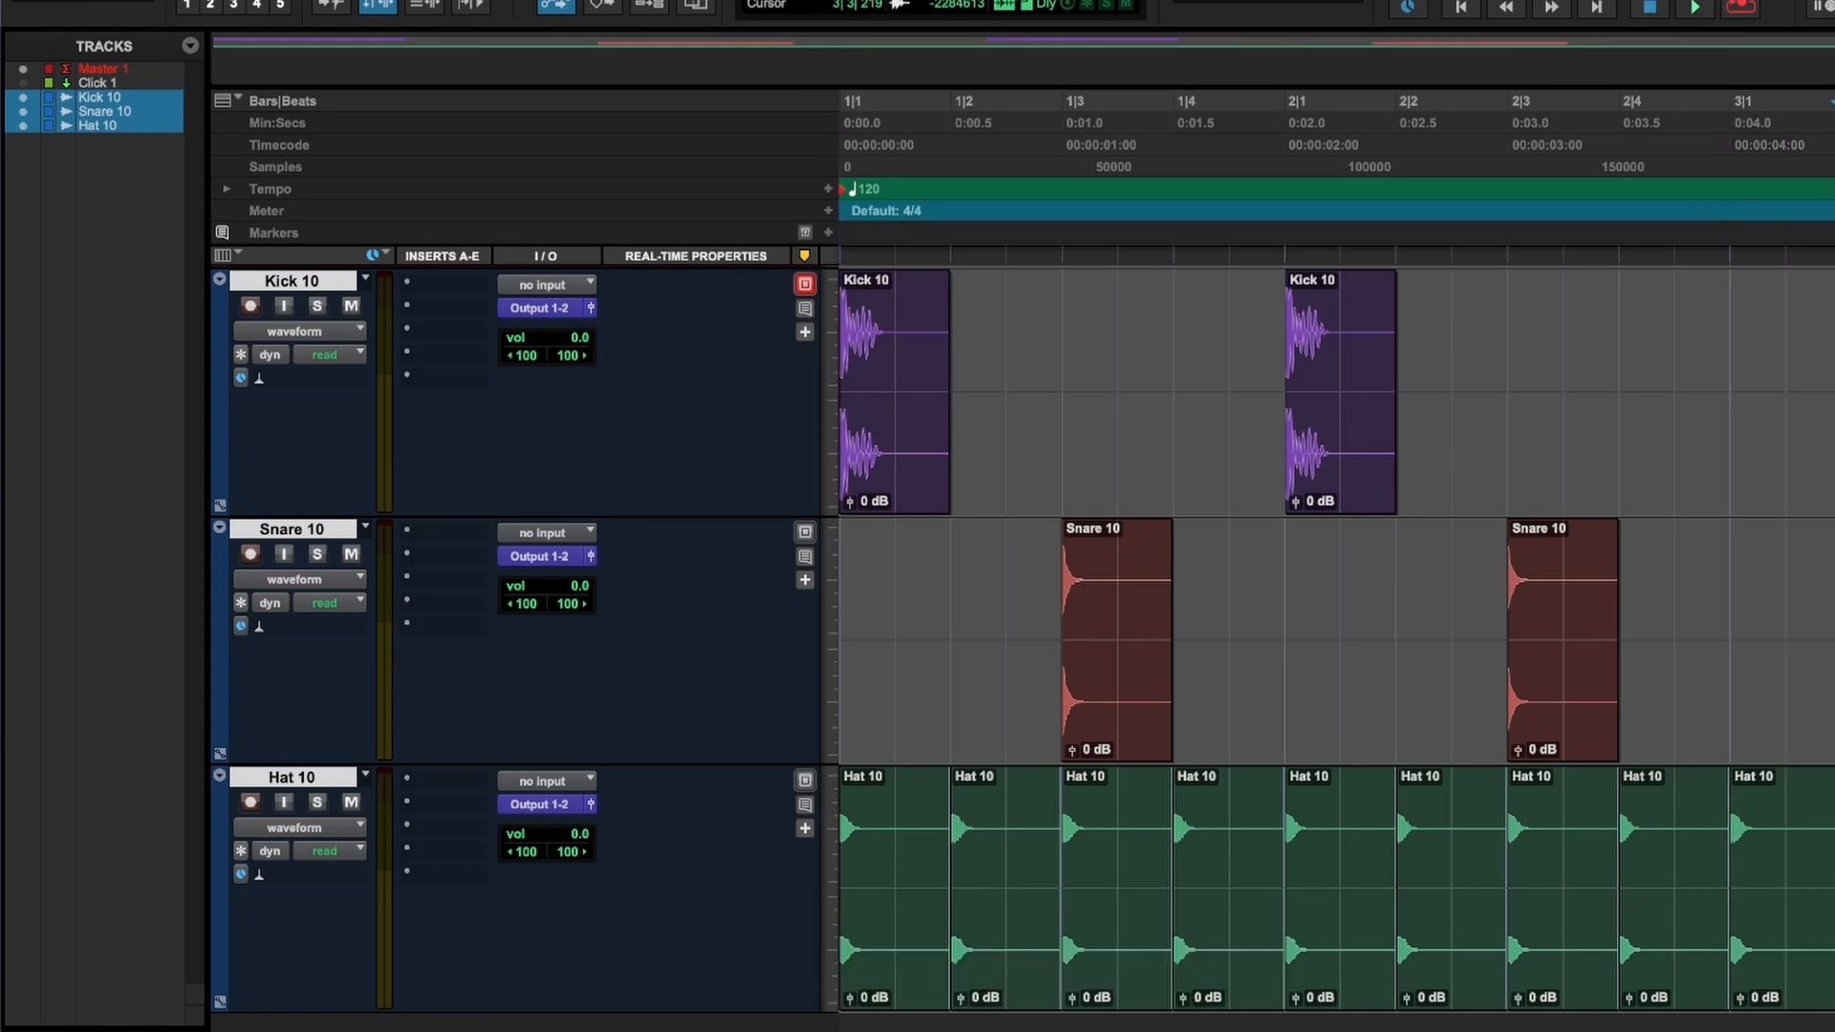
key(super+z)
key(super+z)
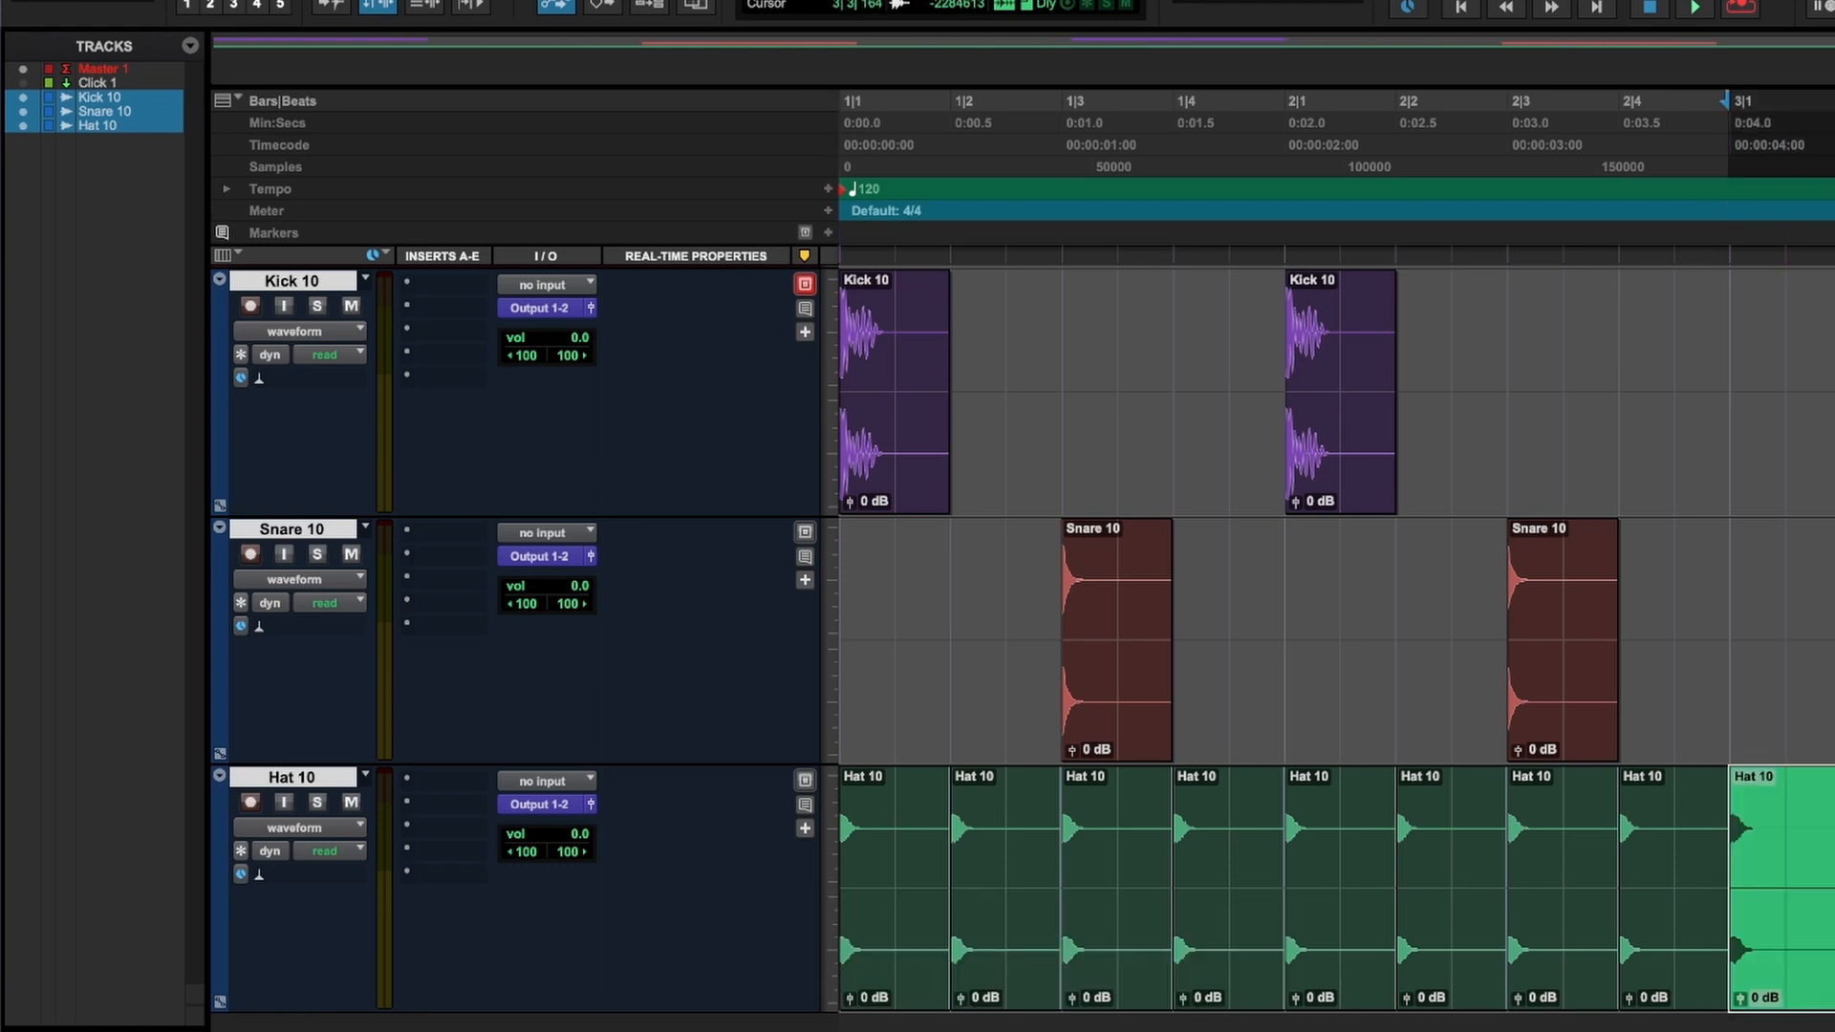
key(super+z)
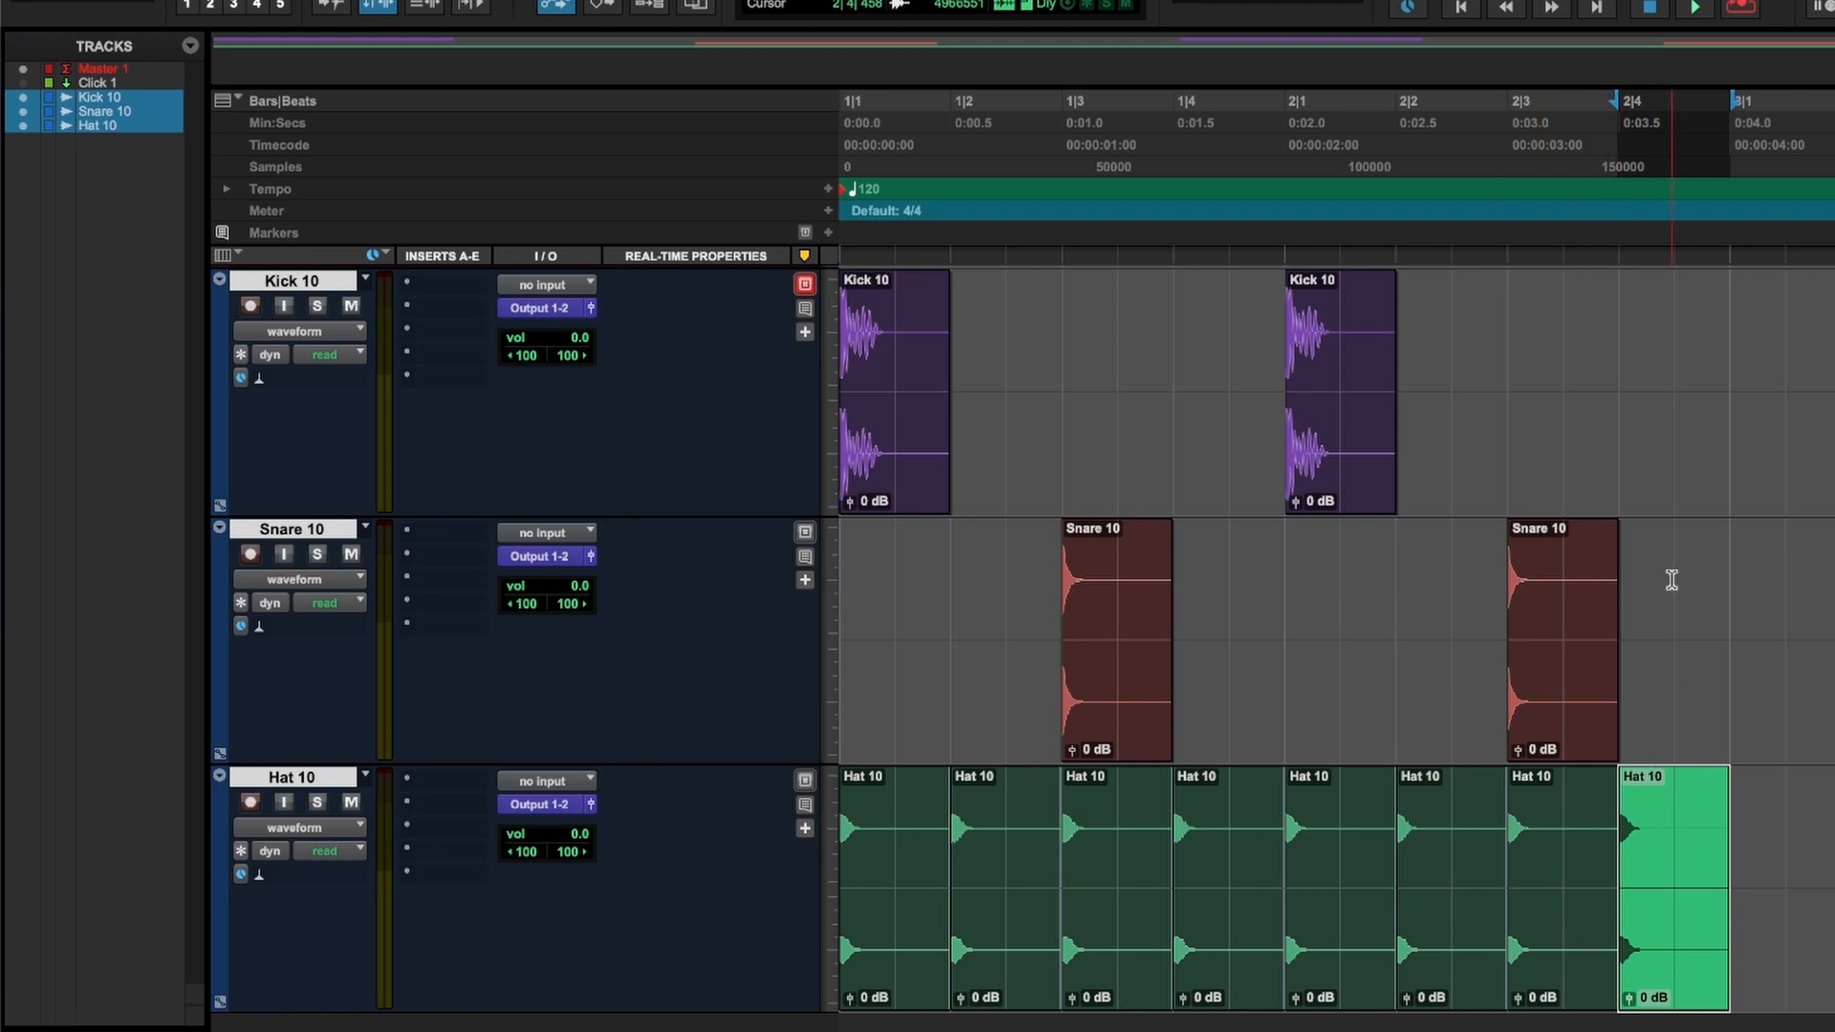
Play the two-bar kick, snare and hat beat from the session start and stop playback.
click(1672, 371)
key(Return)
key(space)
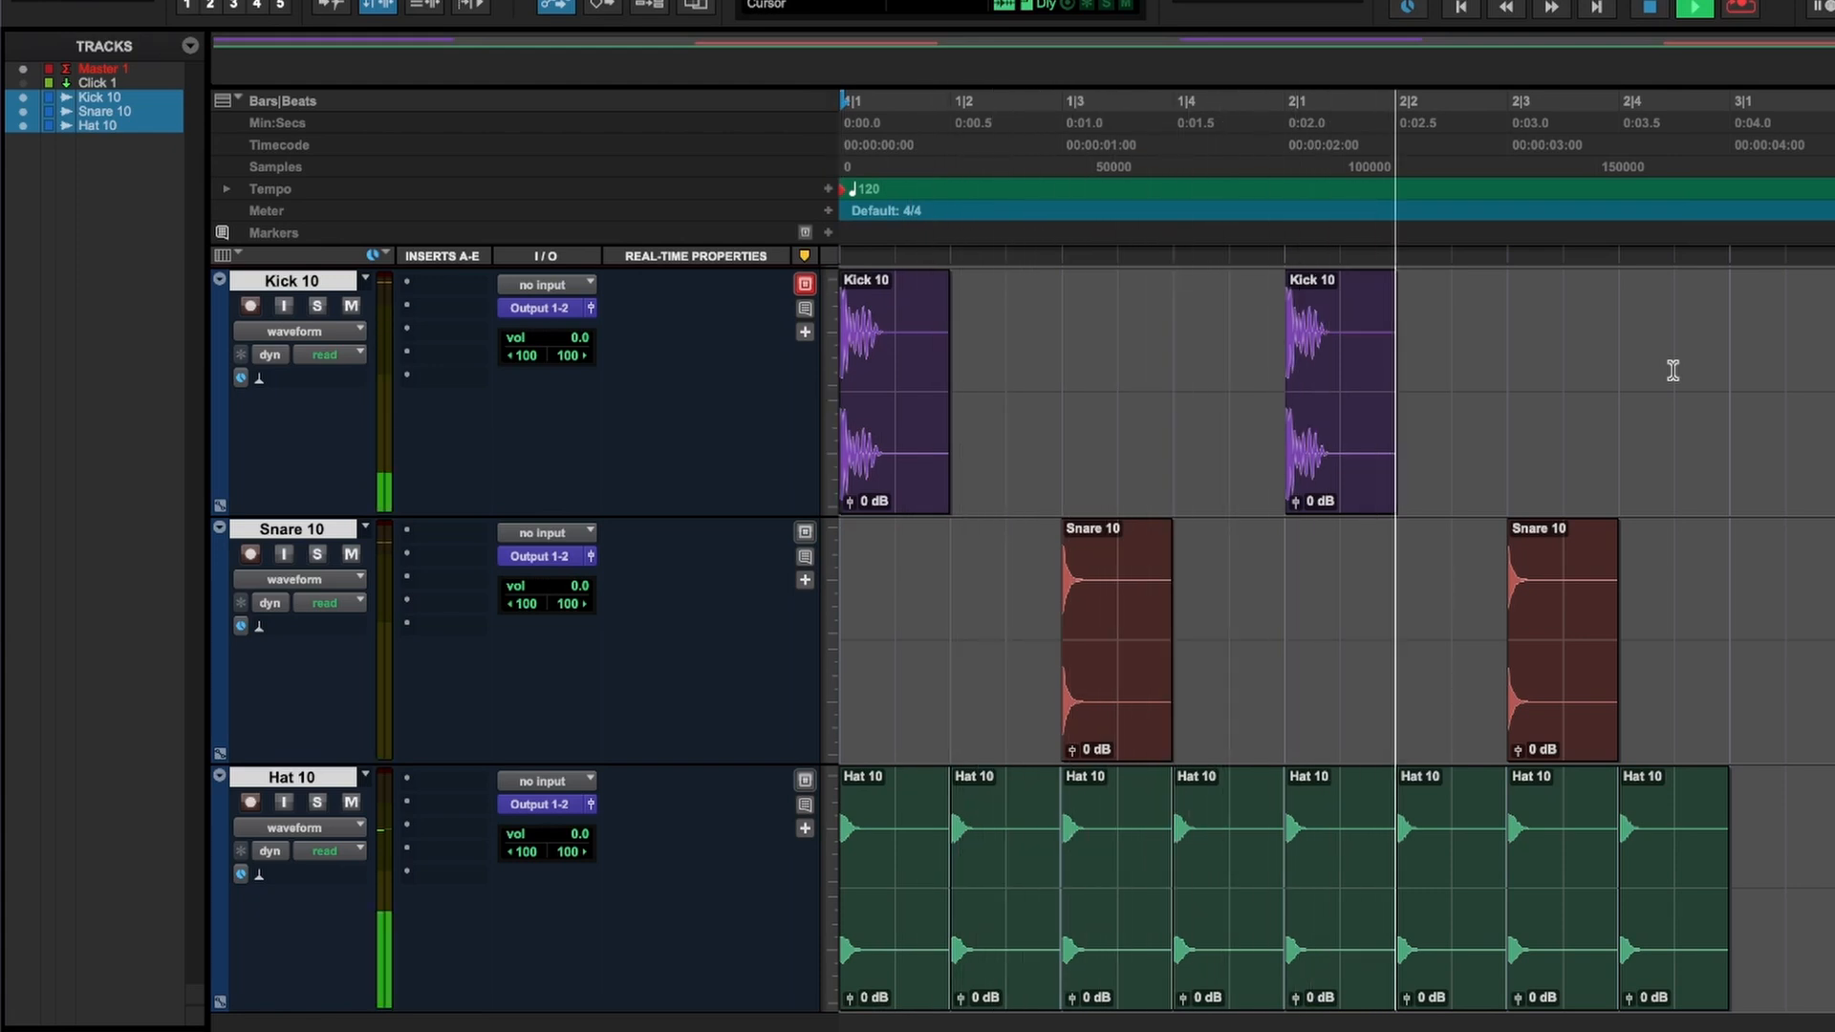
key(space)
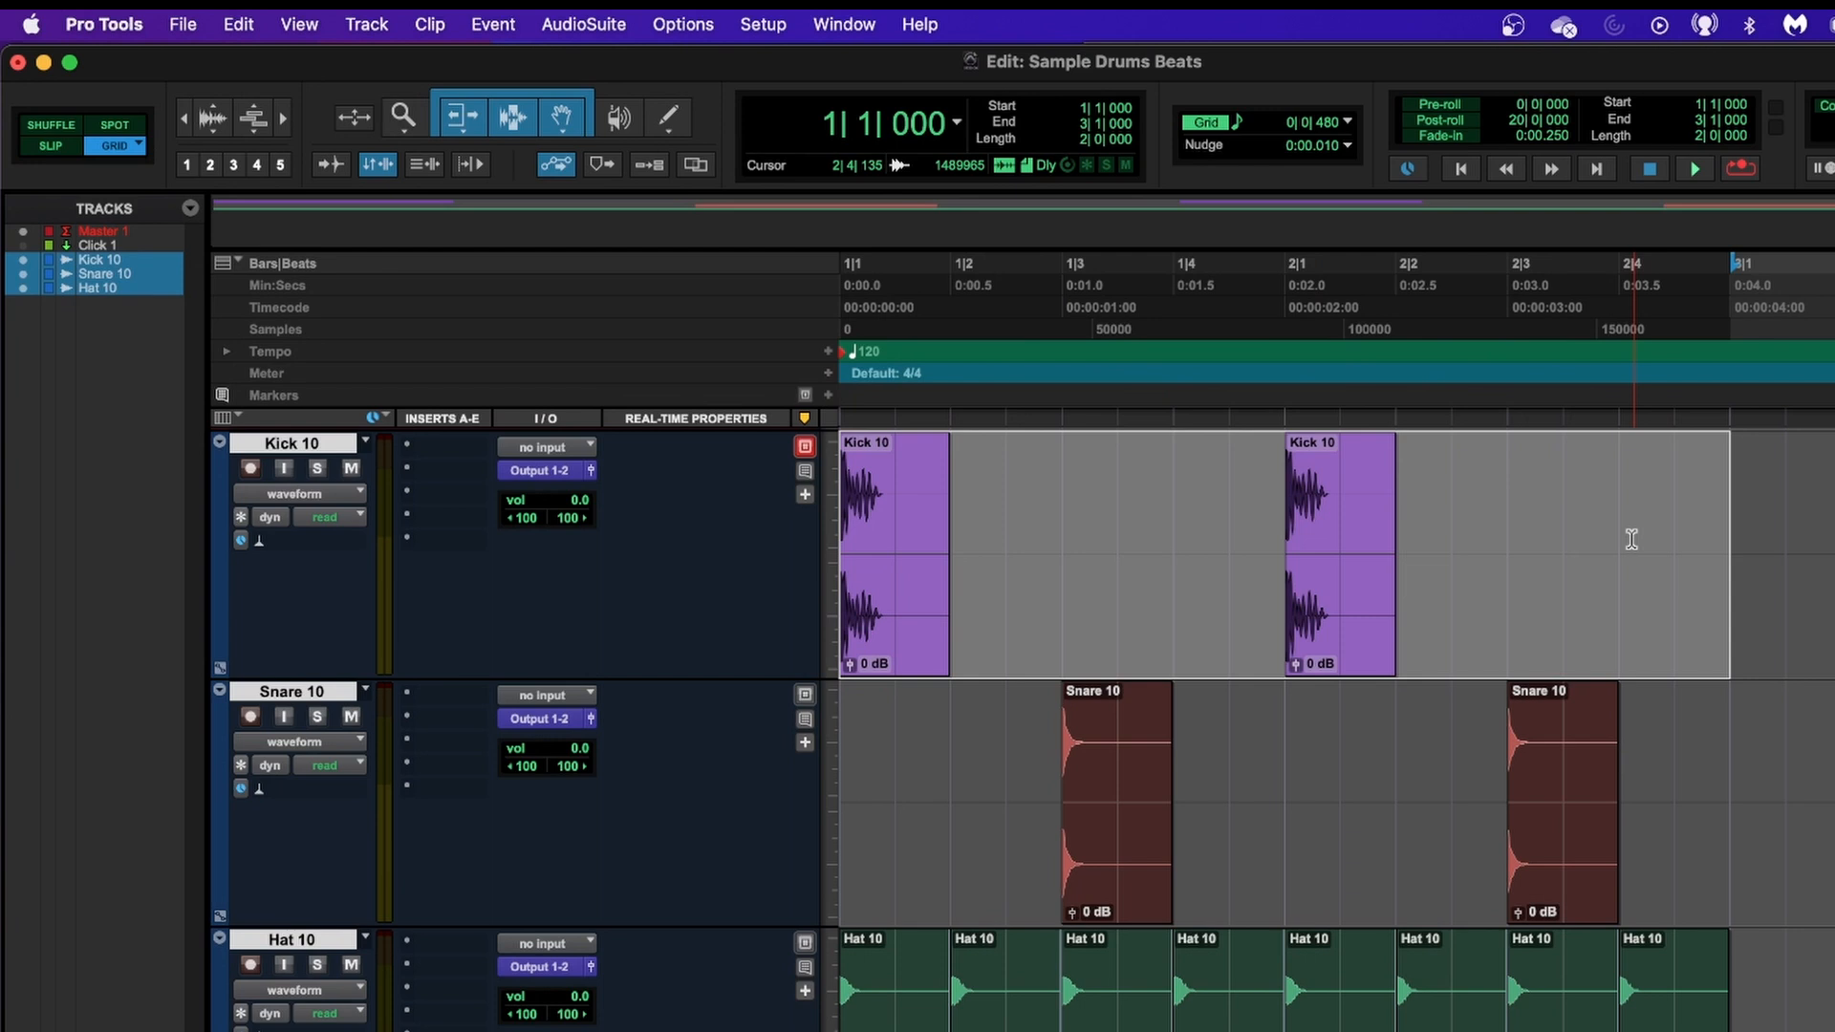
Make Min:Secs the main time scale with about nine bars of the timeline in view.
key(super+bracketleft)
key(super+bracketleft)
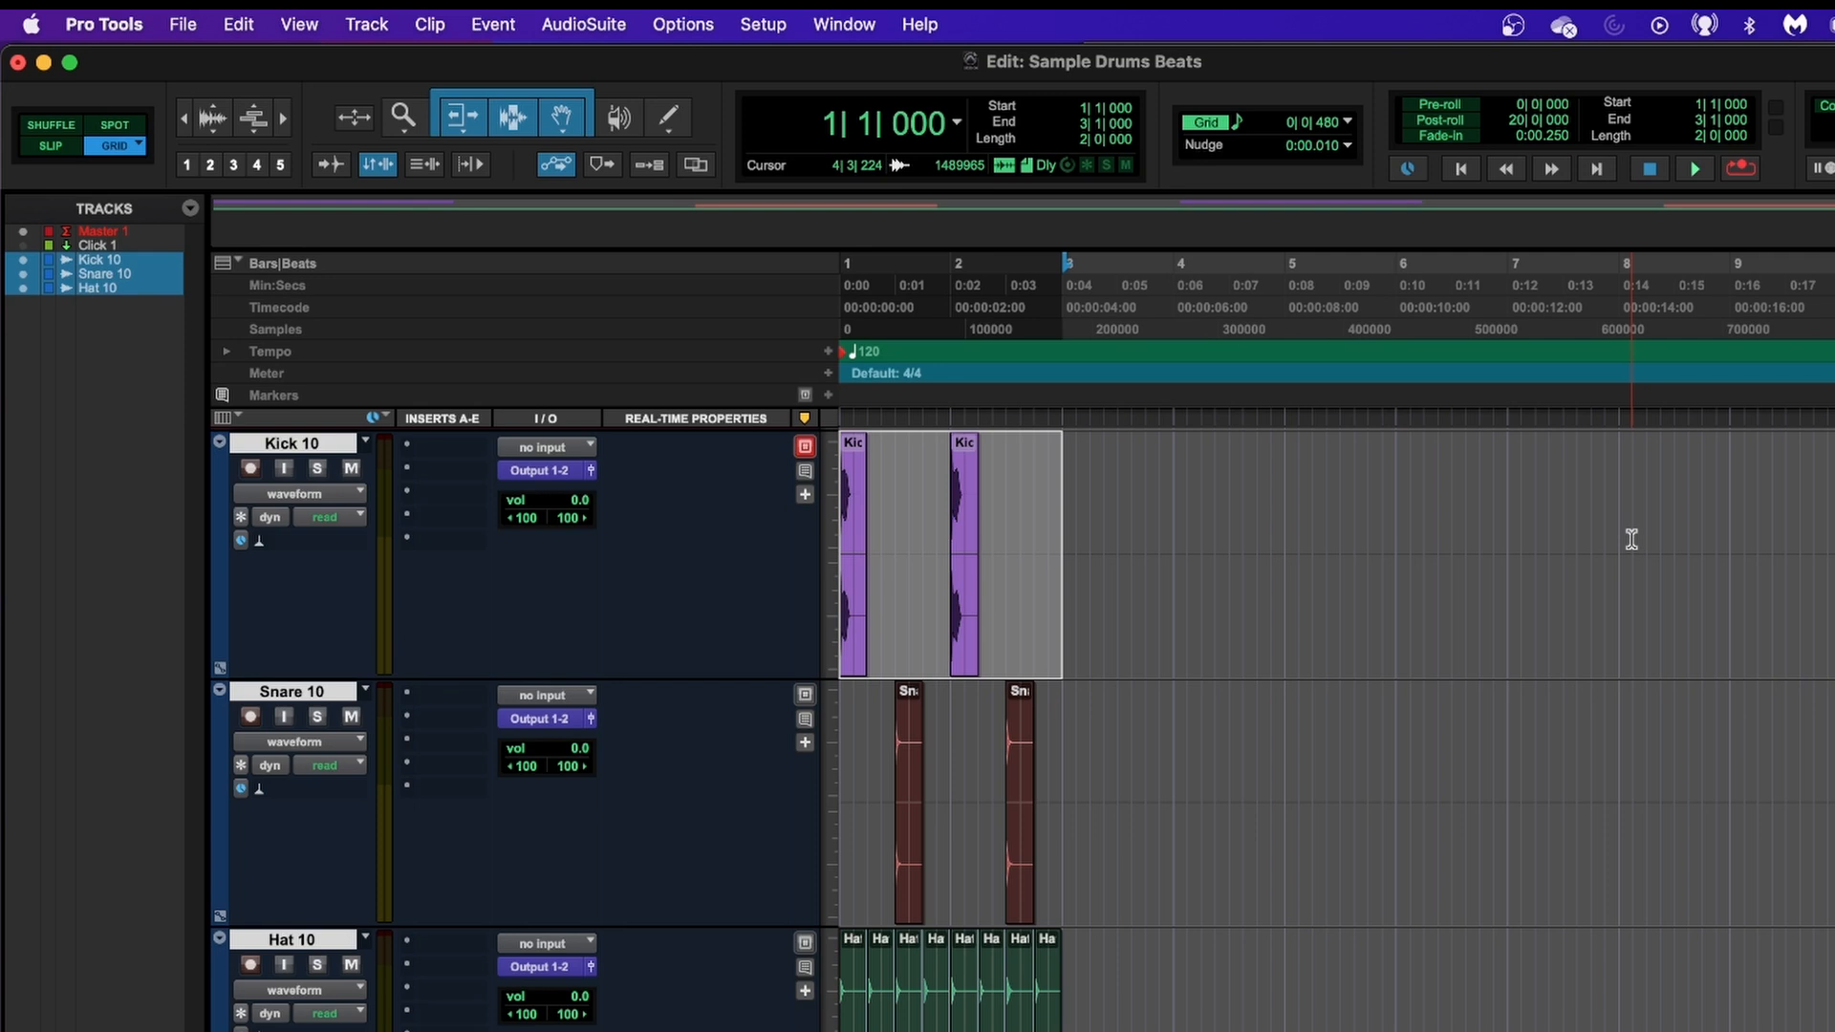
click(272, 286)
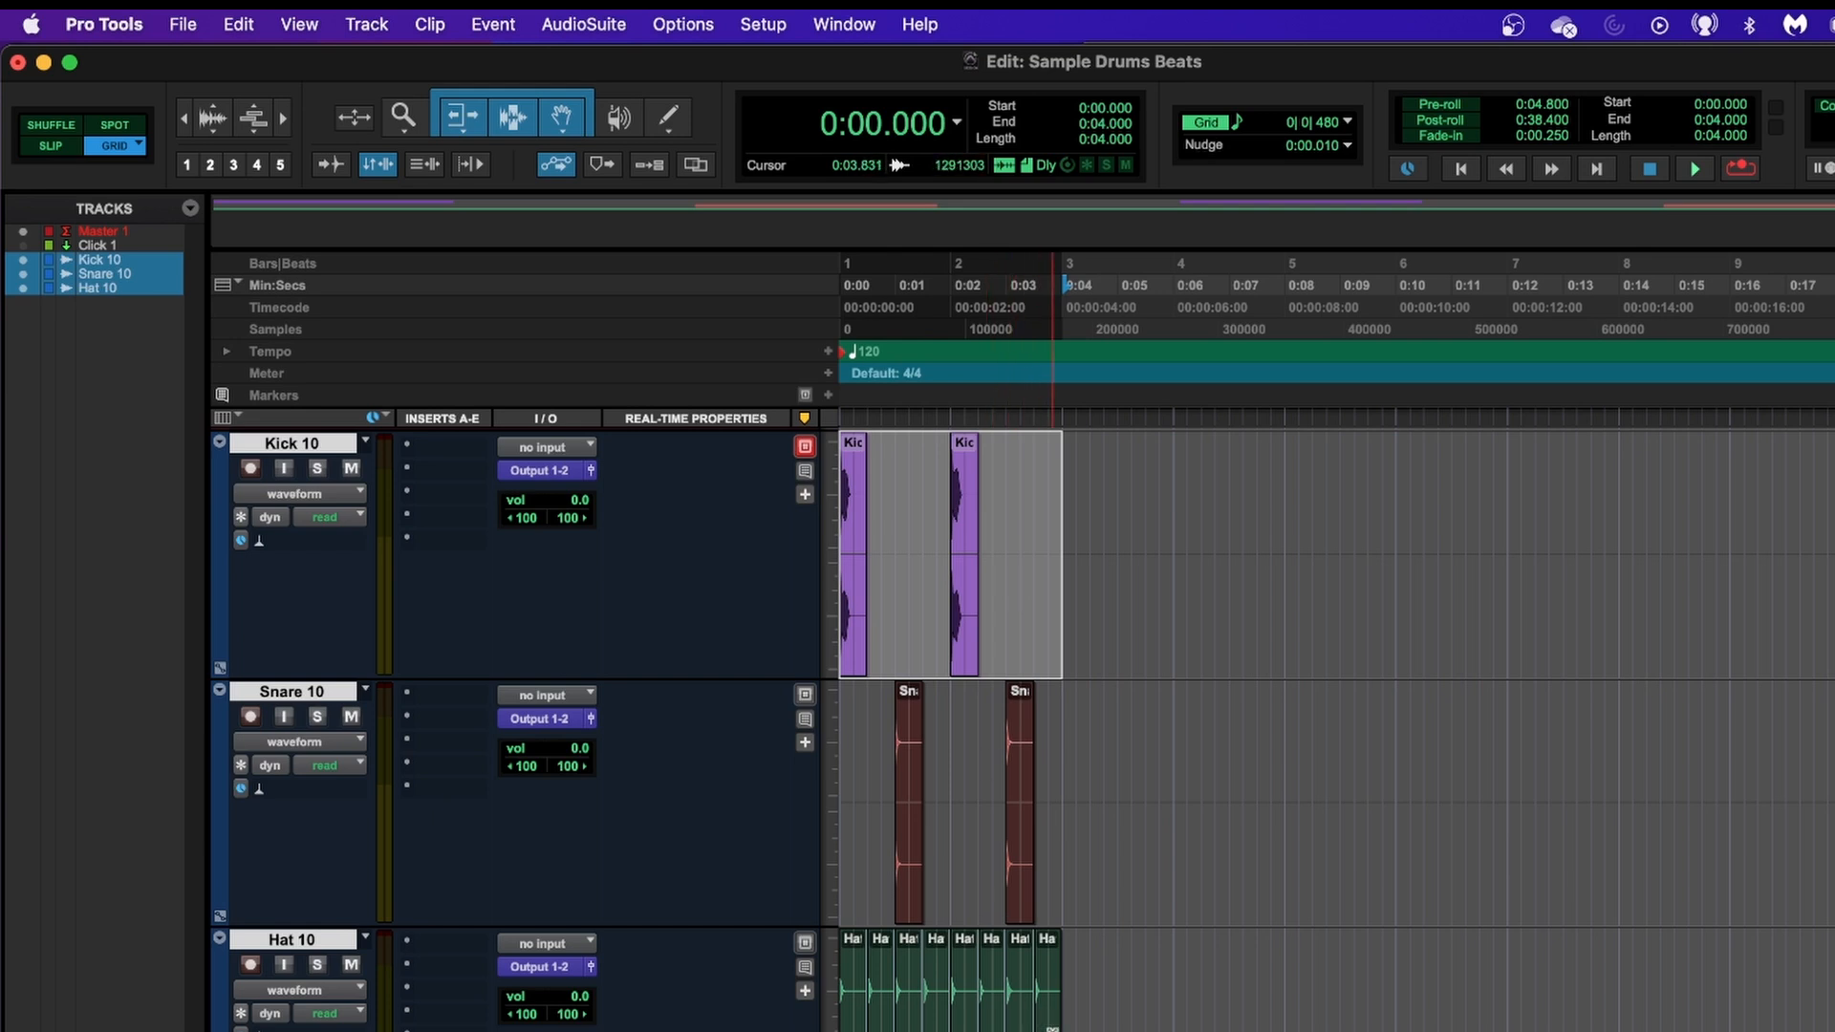
shift+click(1052, 1029)
shift+click(1052, 1030)
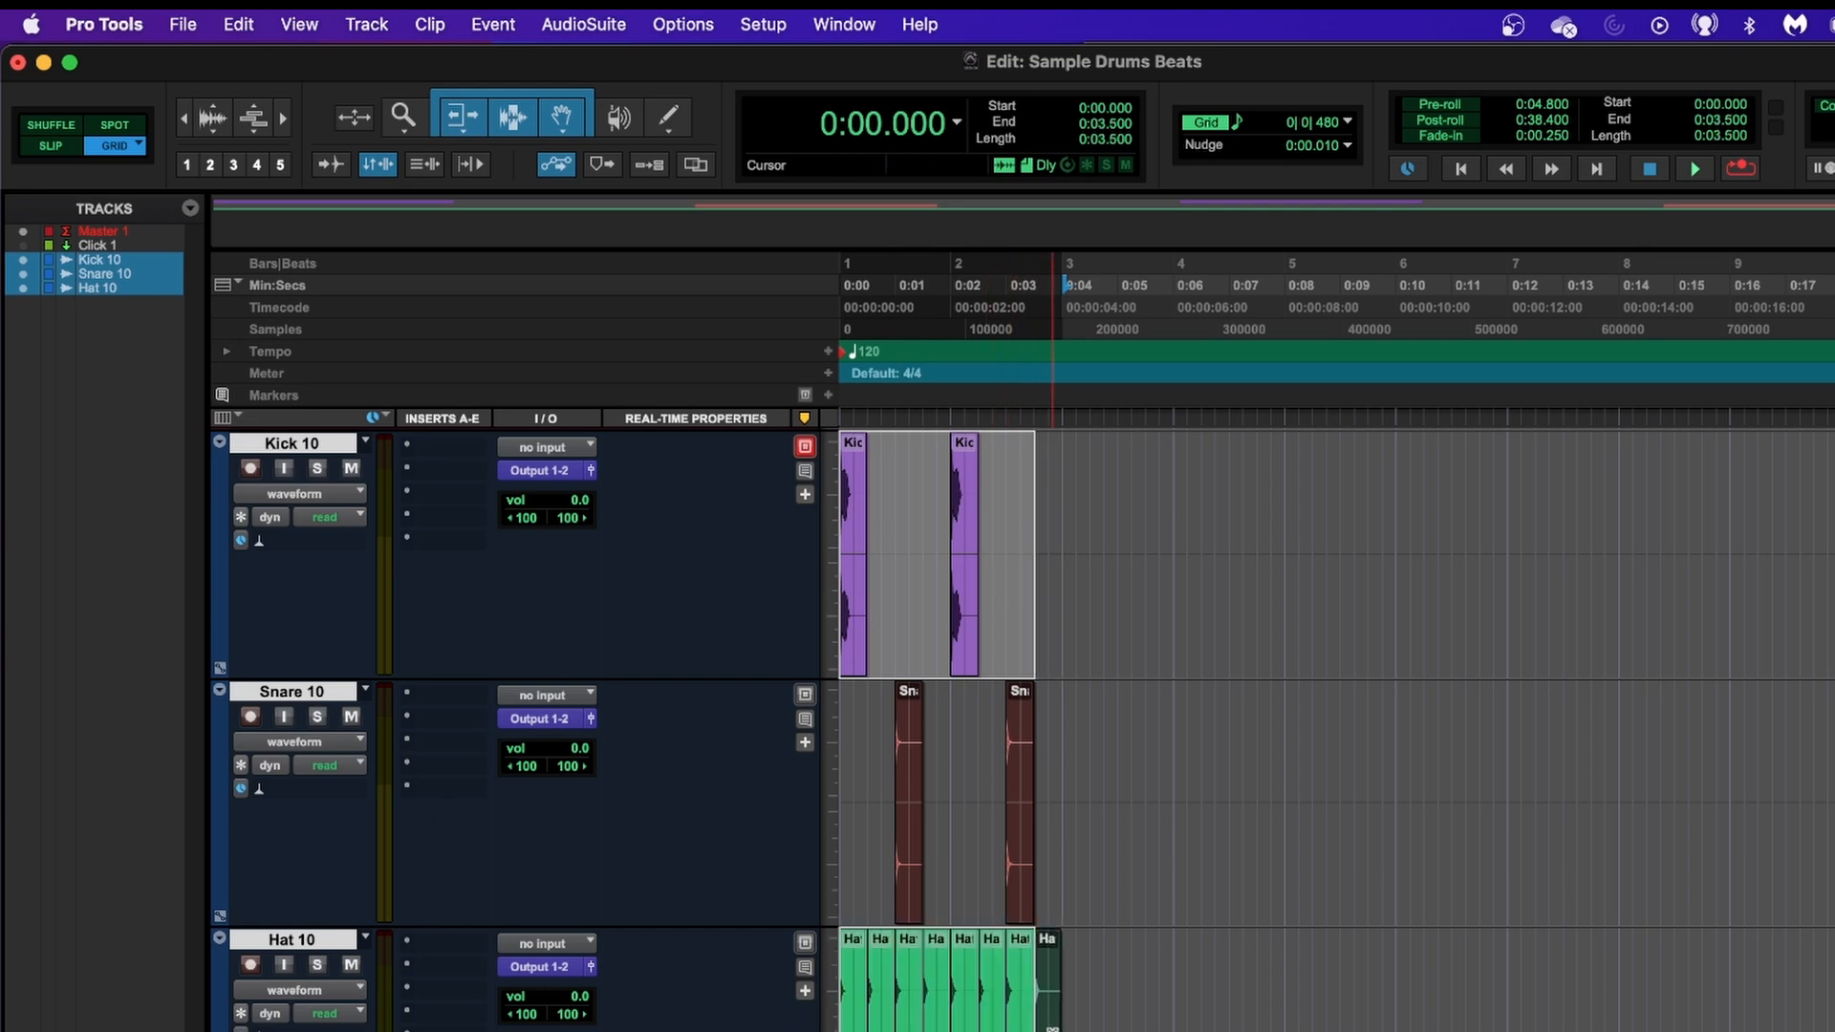
shift+click(1048, 944)
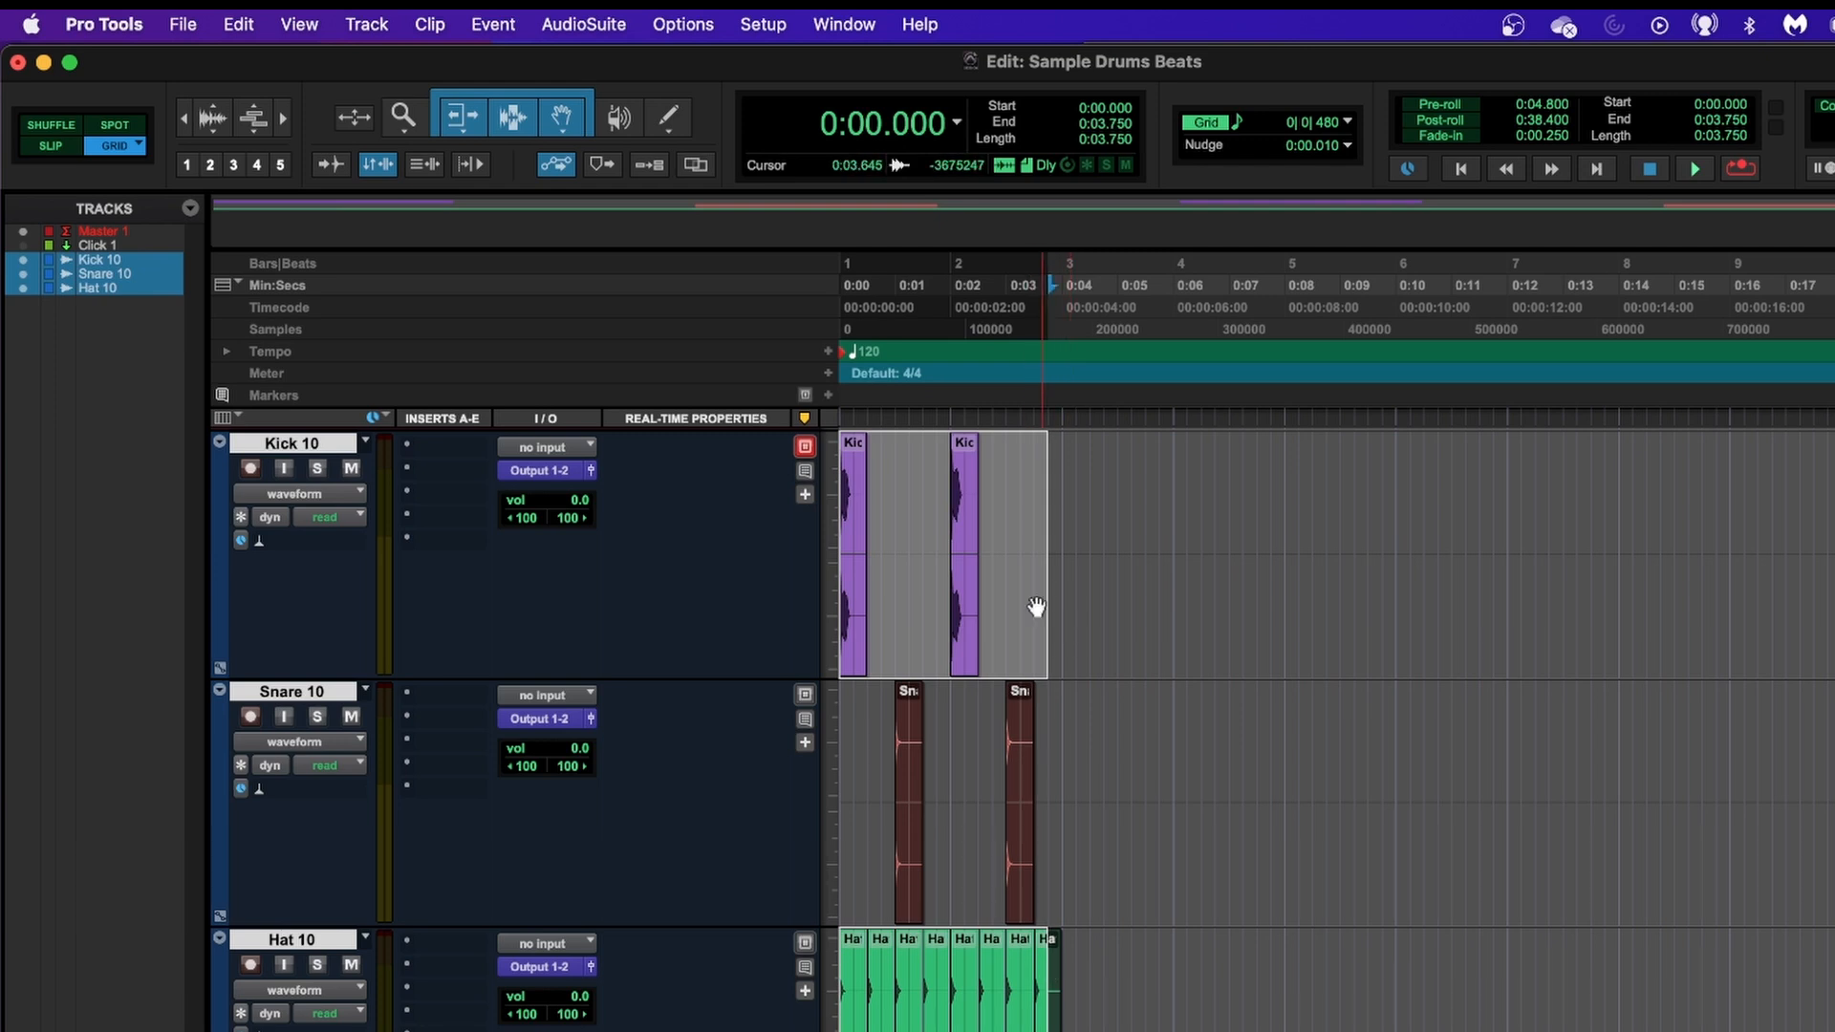
click(894, 506)
double_click(894, 507)
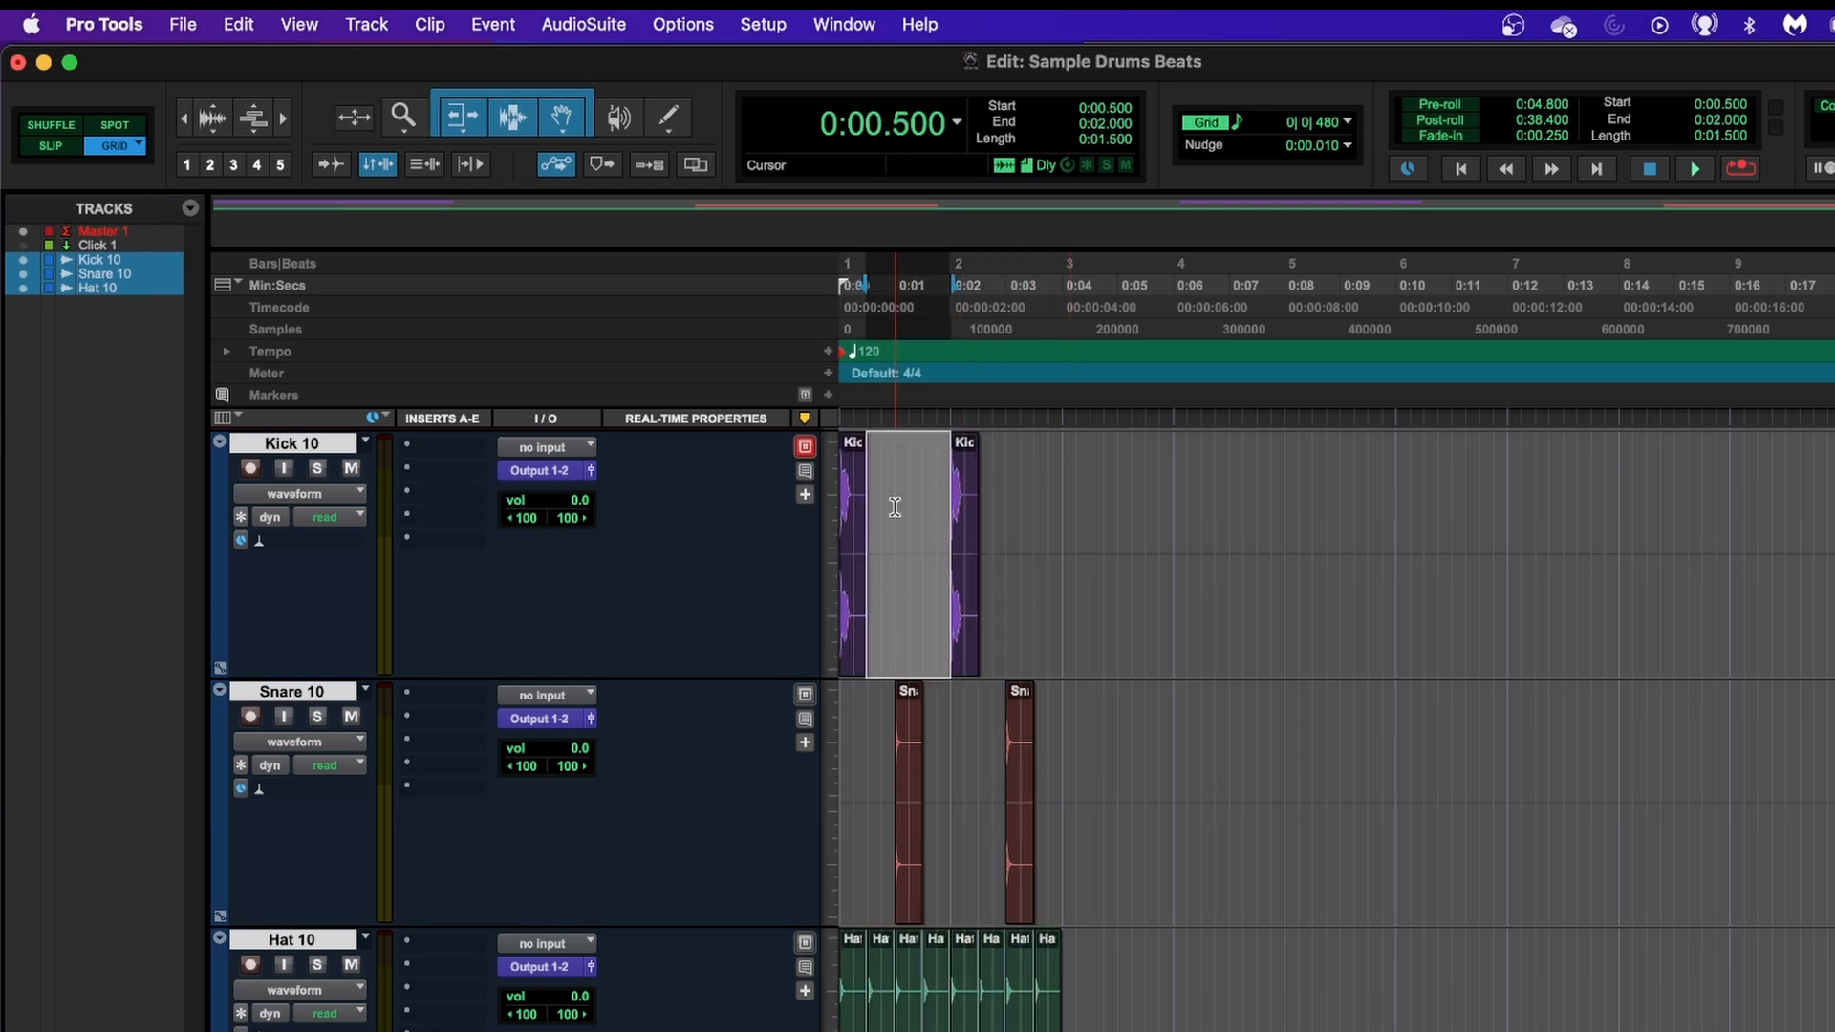
Select 0:00.000 to 0:04.000 across the kick, snare and hat tracks and duplicate this two-bar pattern three times to fill eight bars.
triple_click(1060, 506)
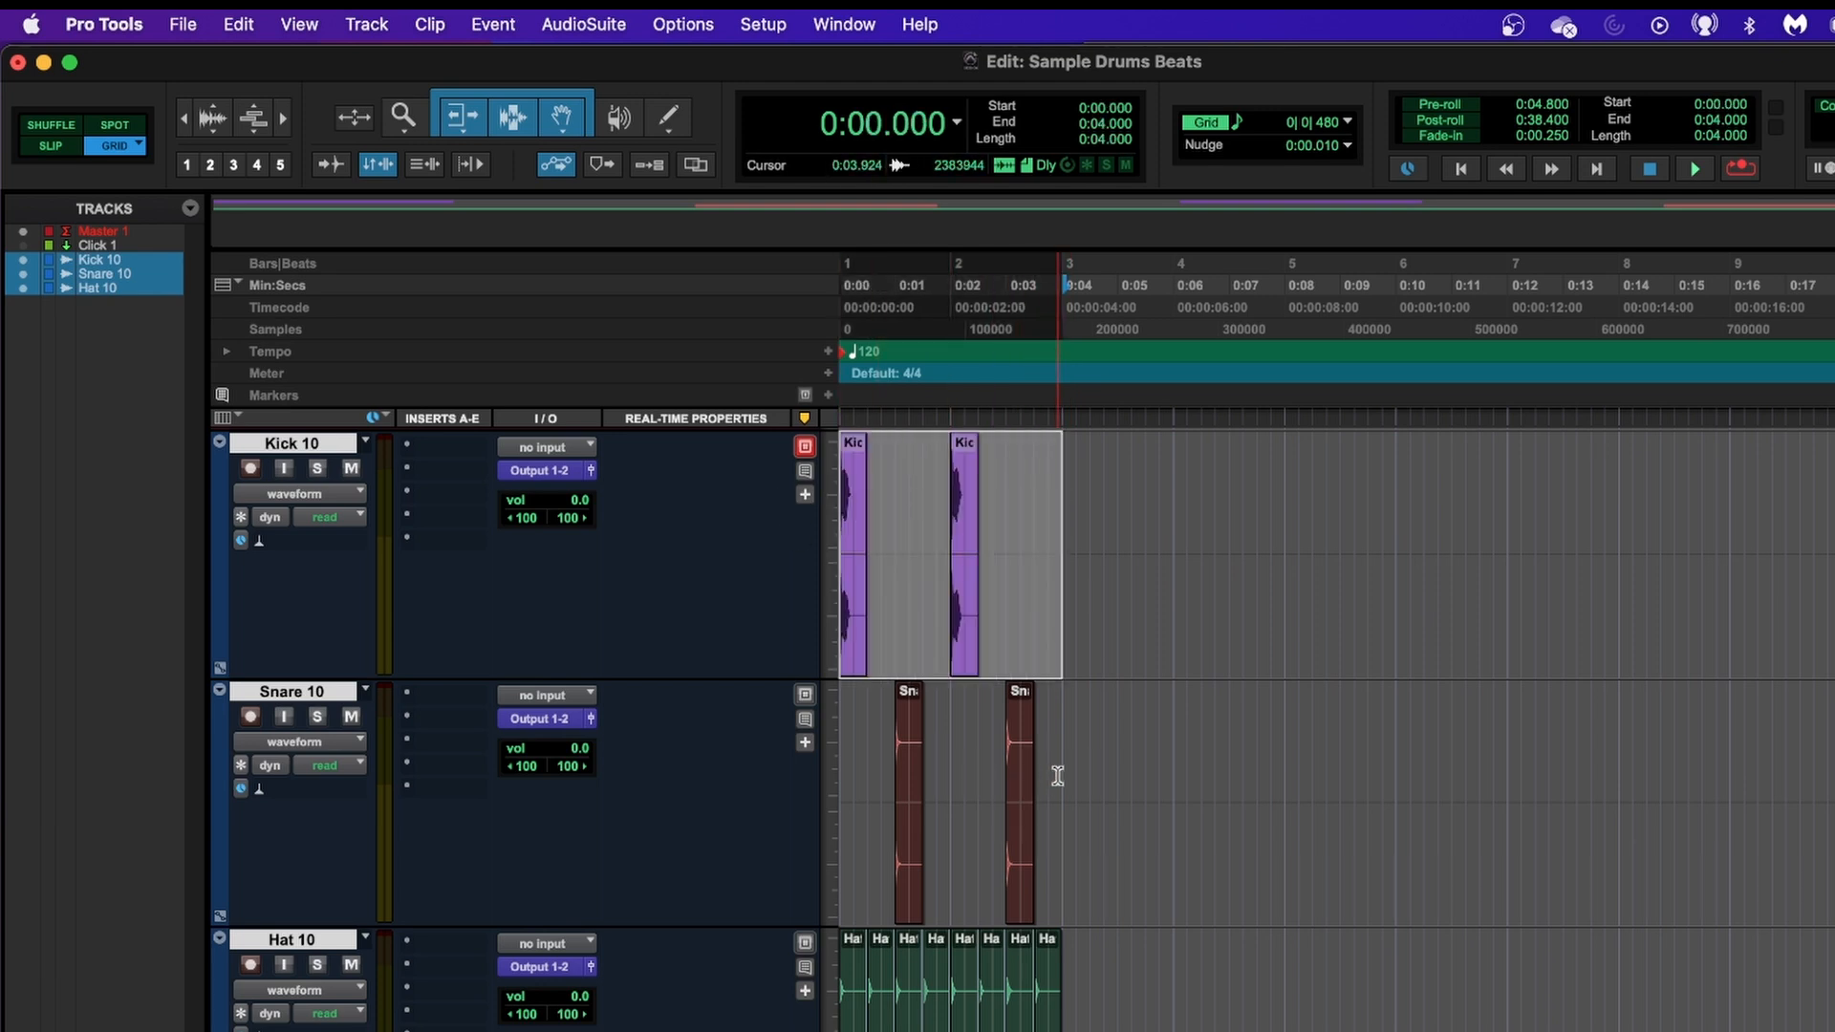
mouse_move(1059, 777)
mouse_down()
mouse_move(857, 779)
mouse_move(1062, 800)
mouse_up()
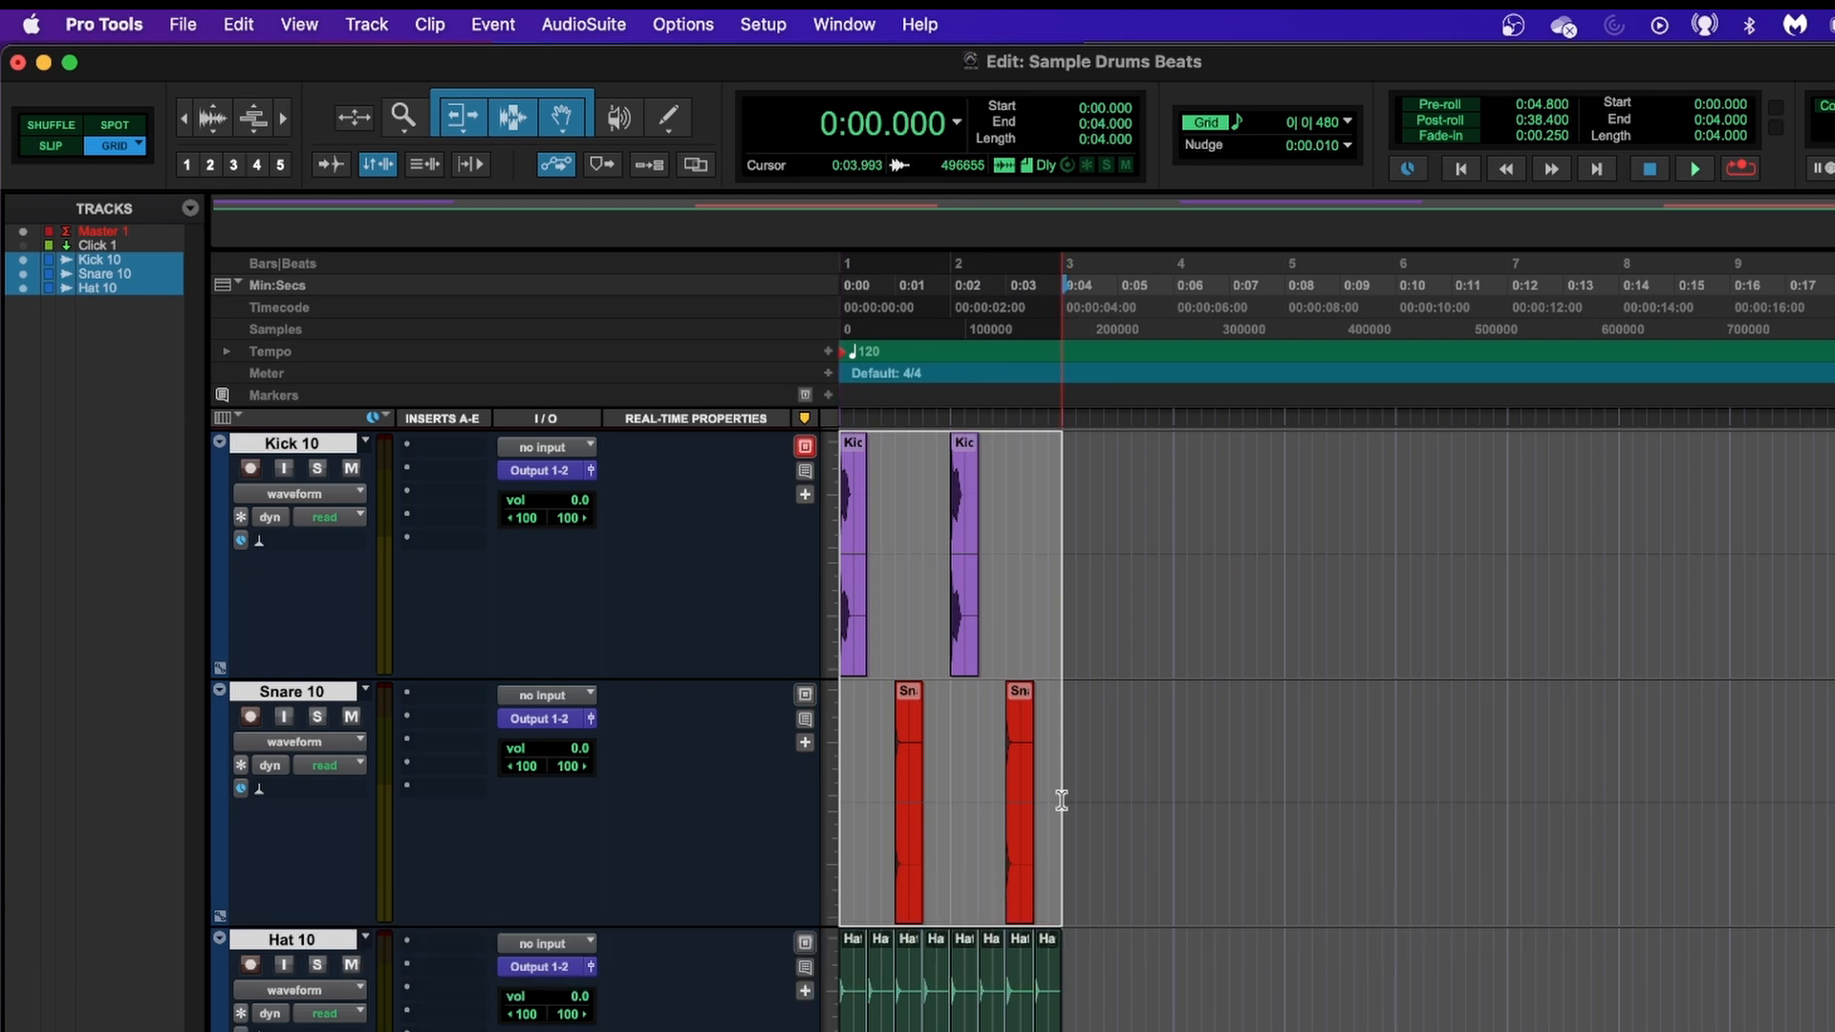
shift+click(1048, 988)
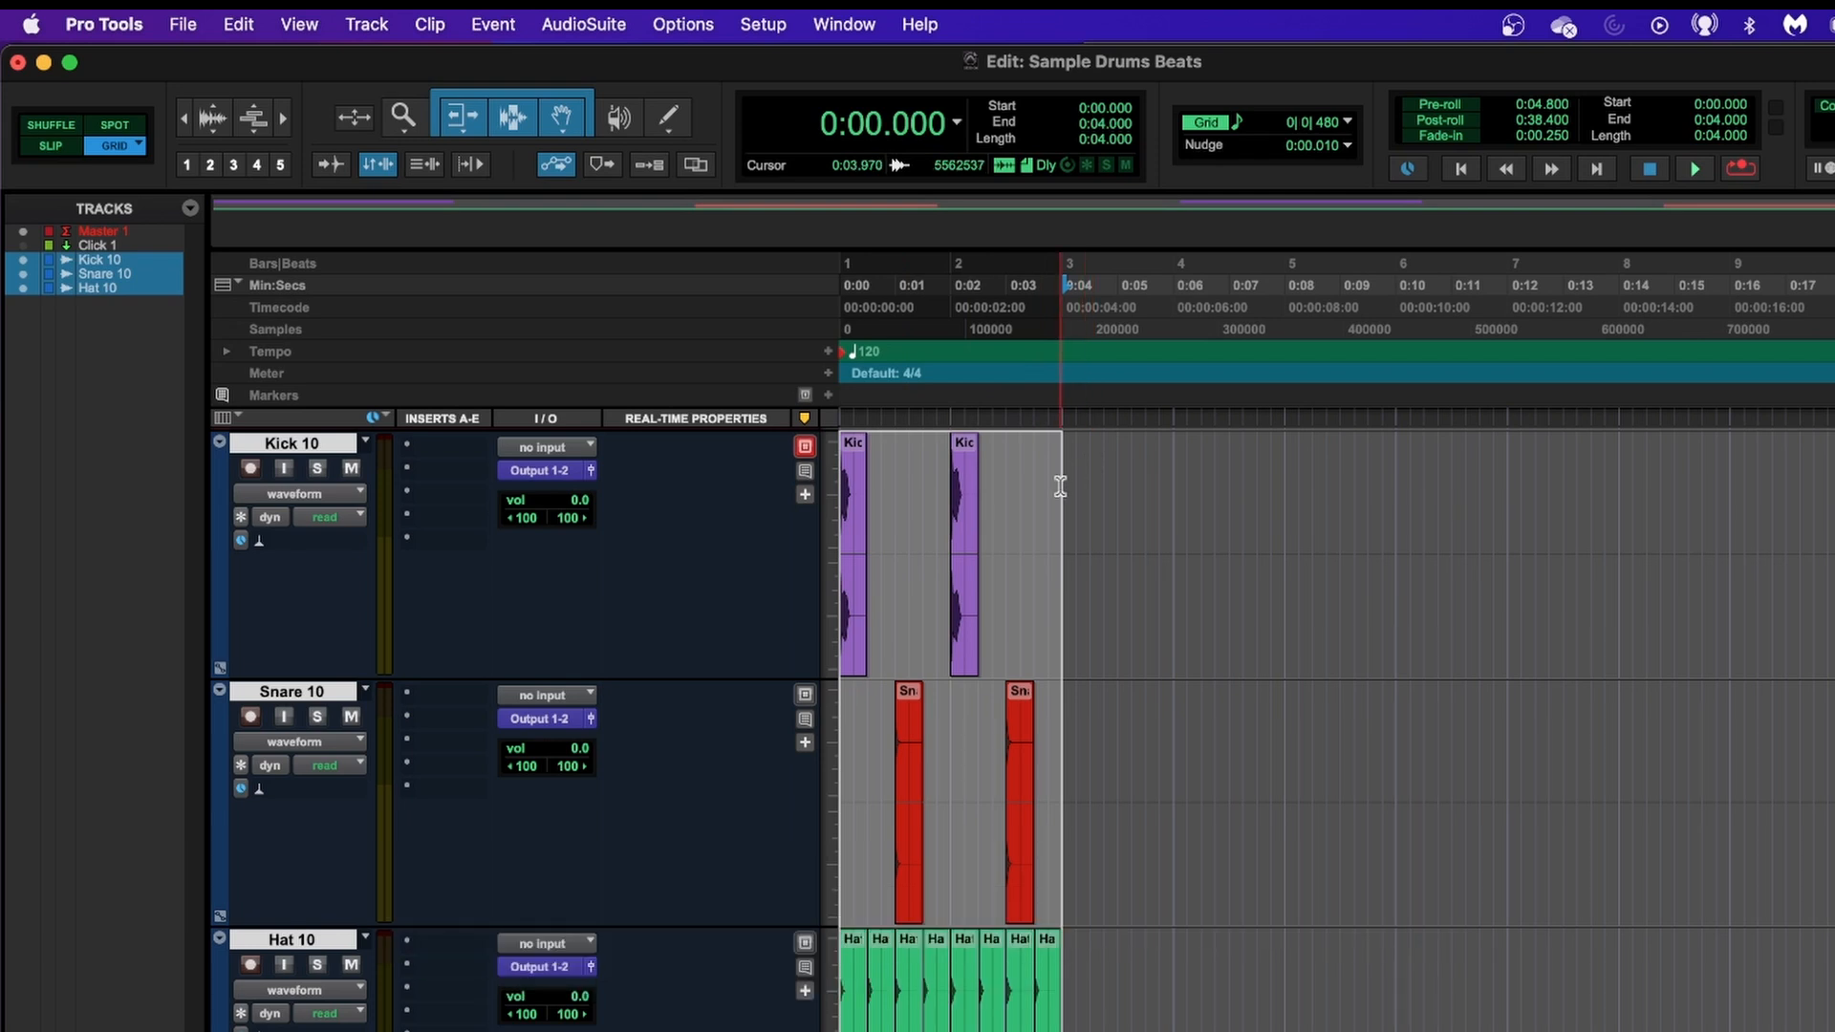
key(super+d)
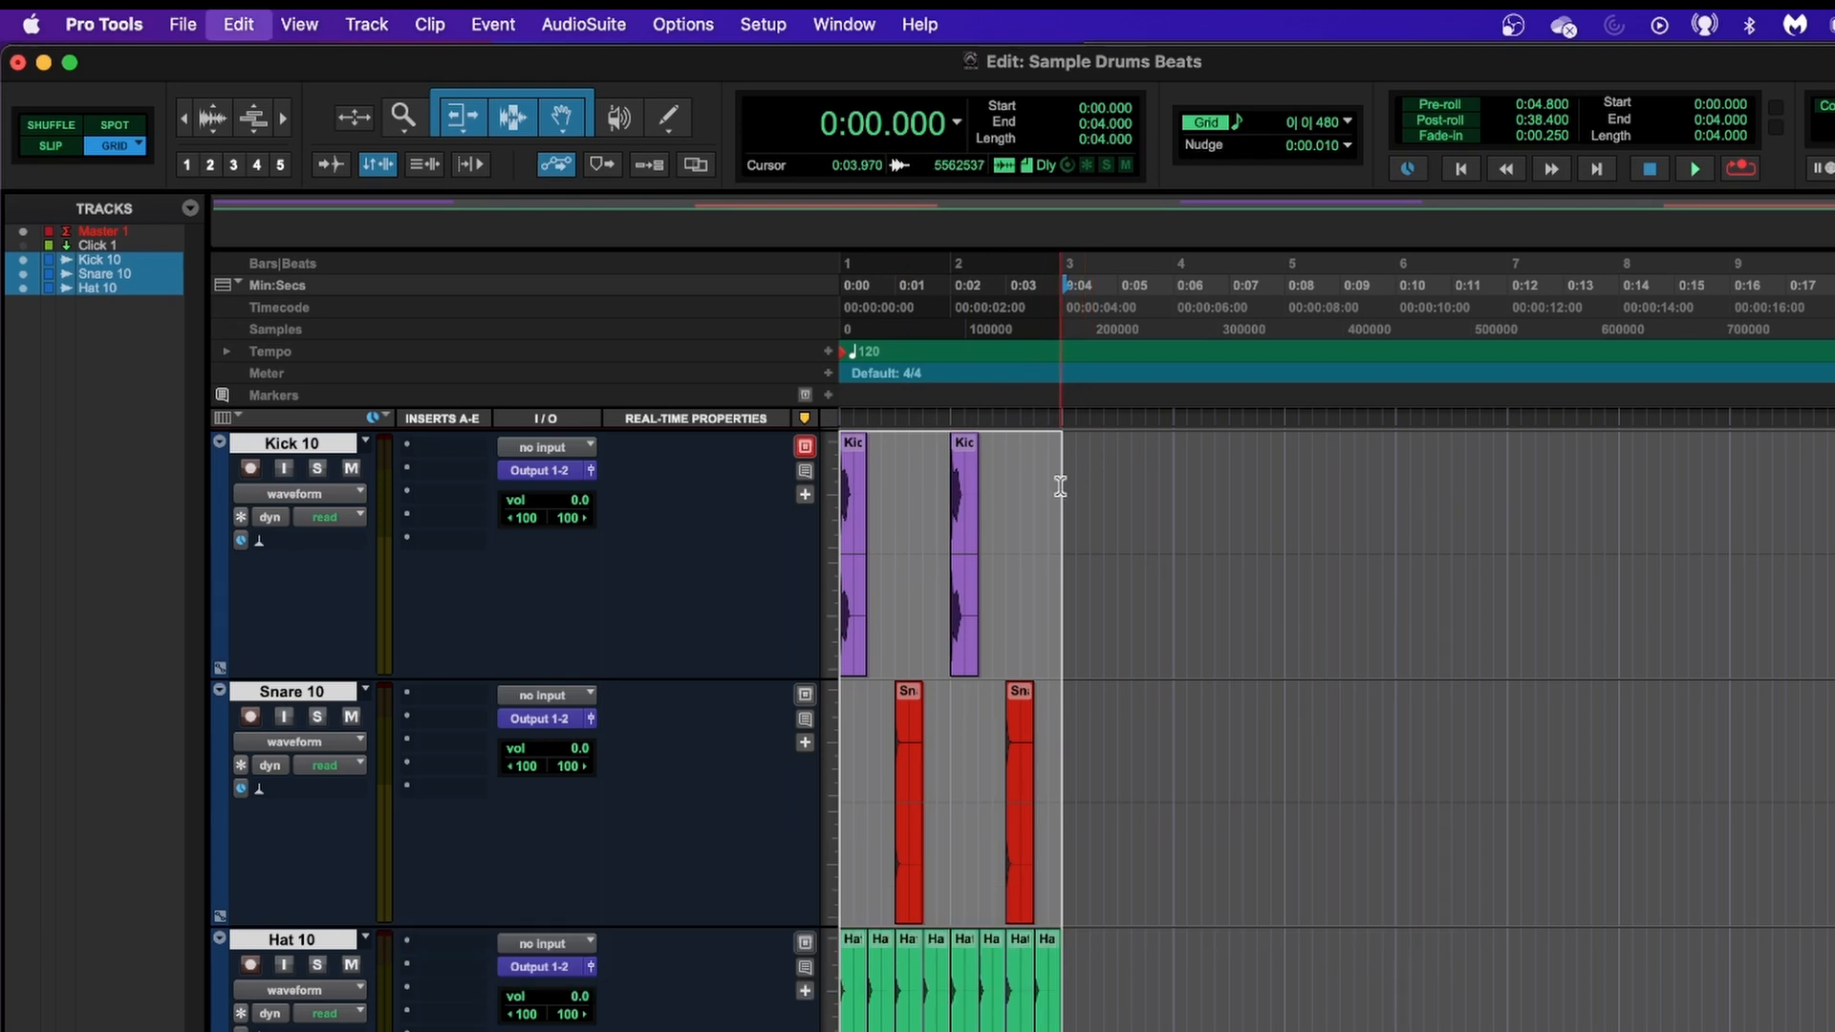
key(super+d)
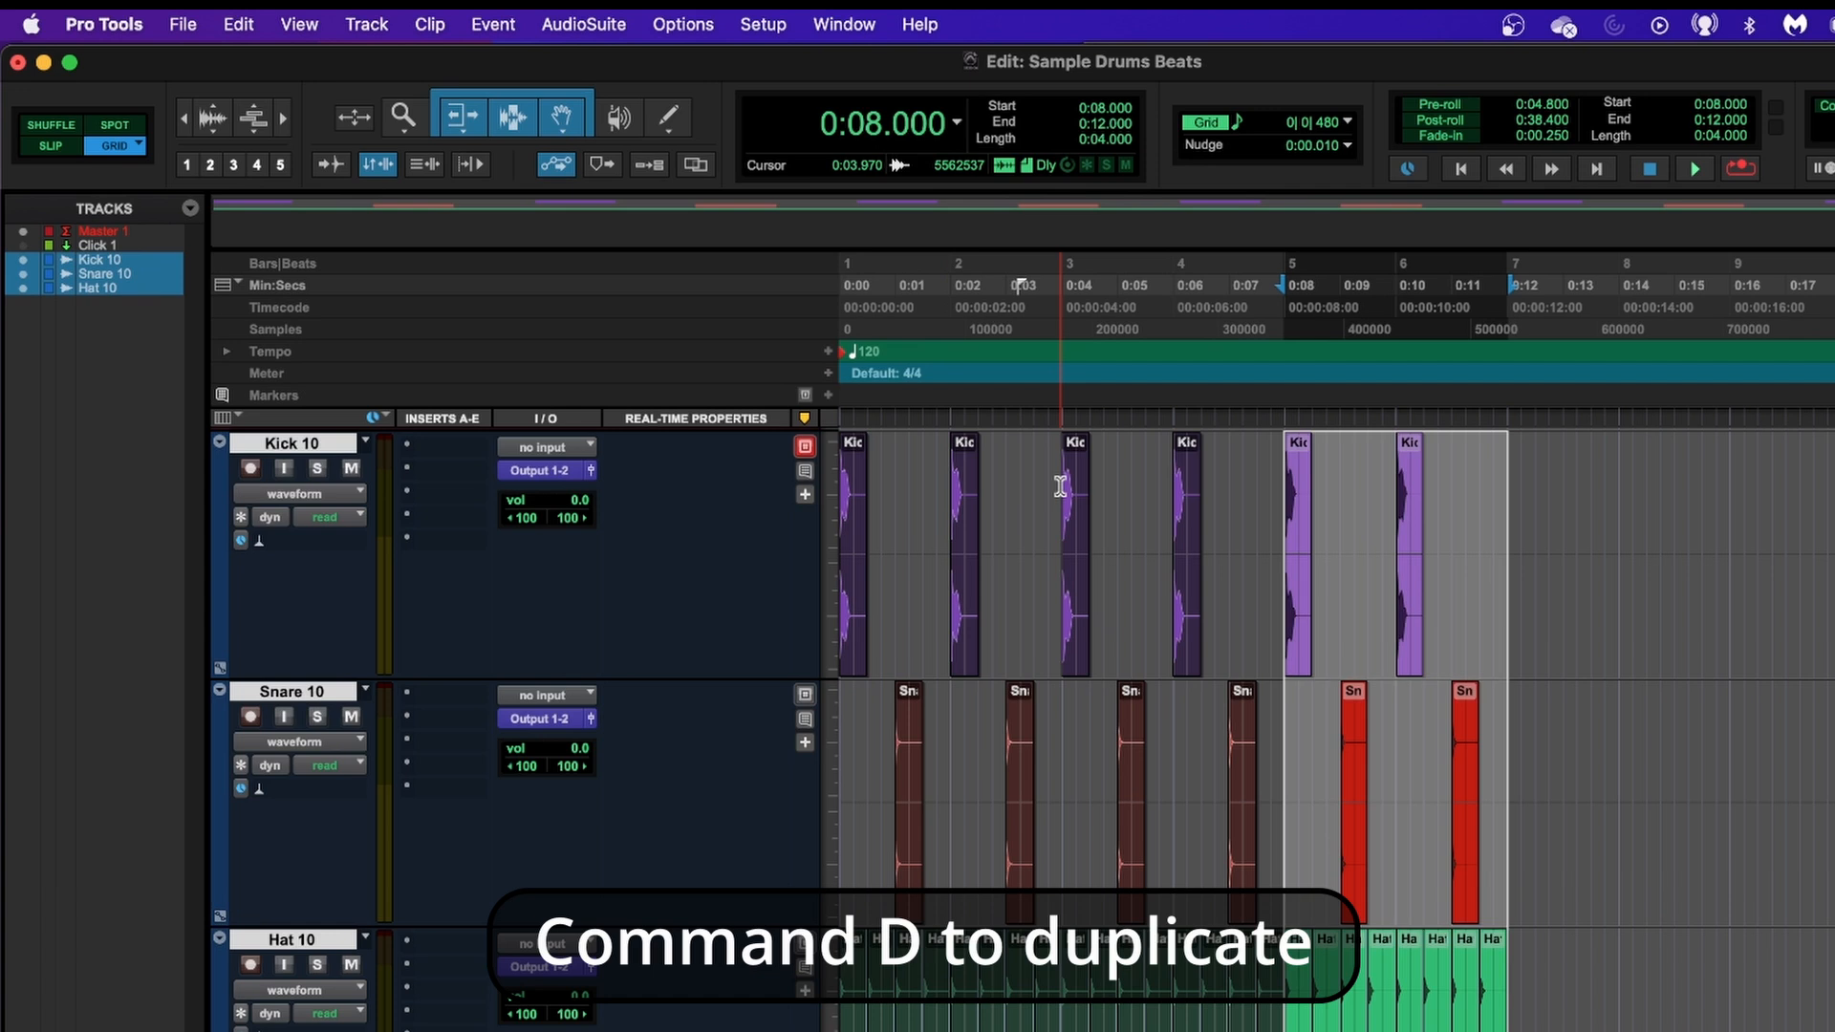
key(super+d)
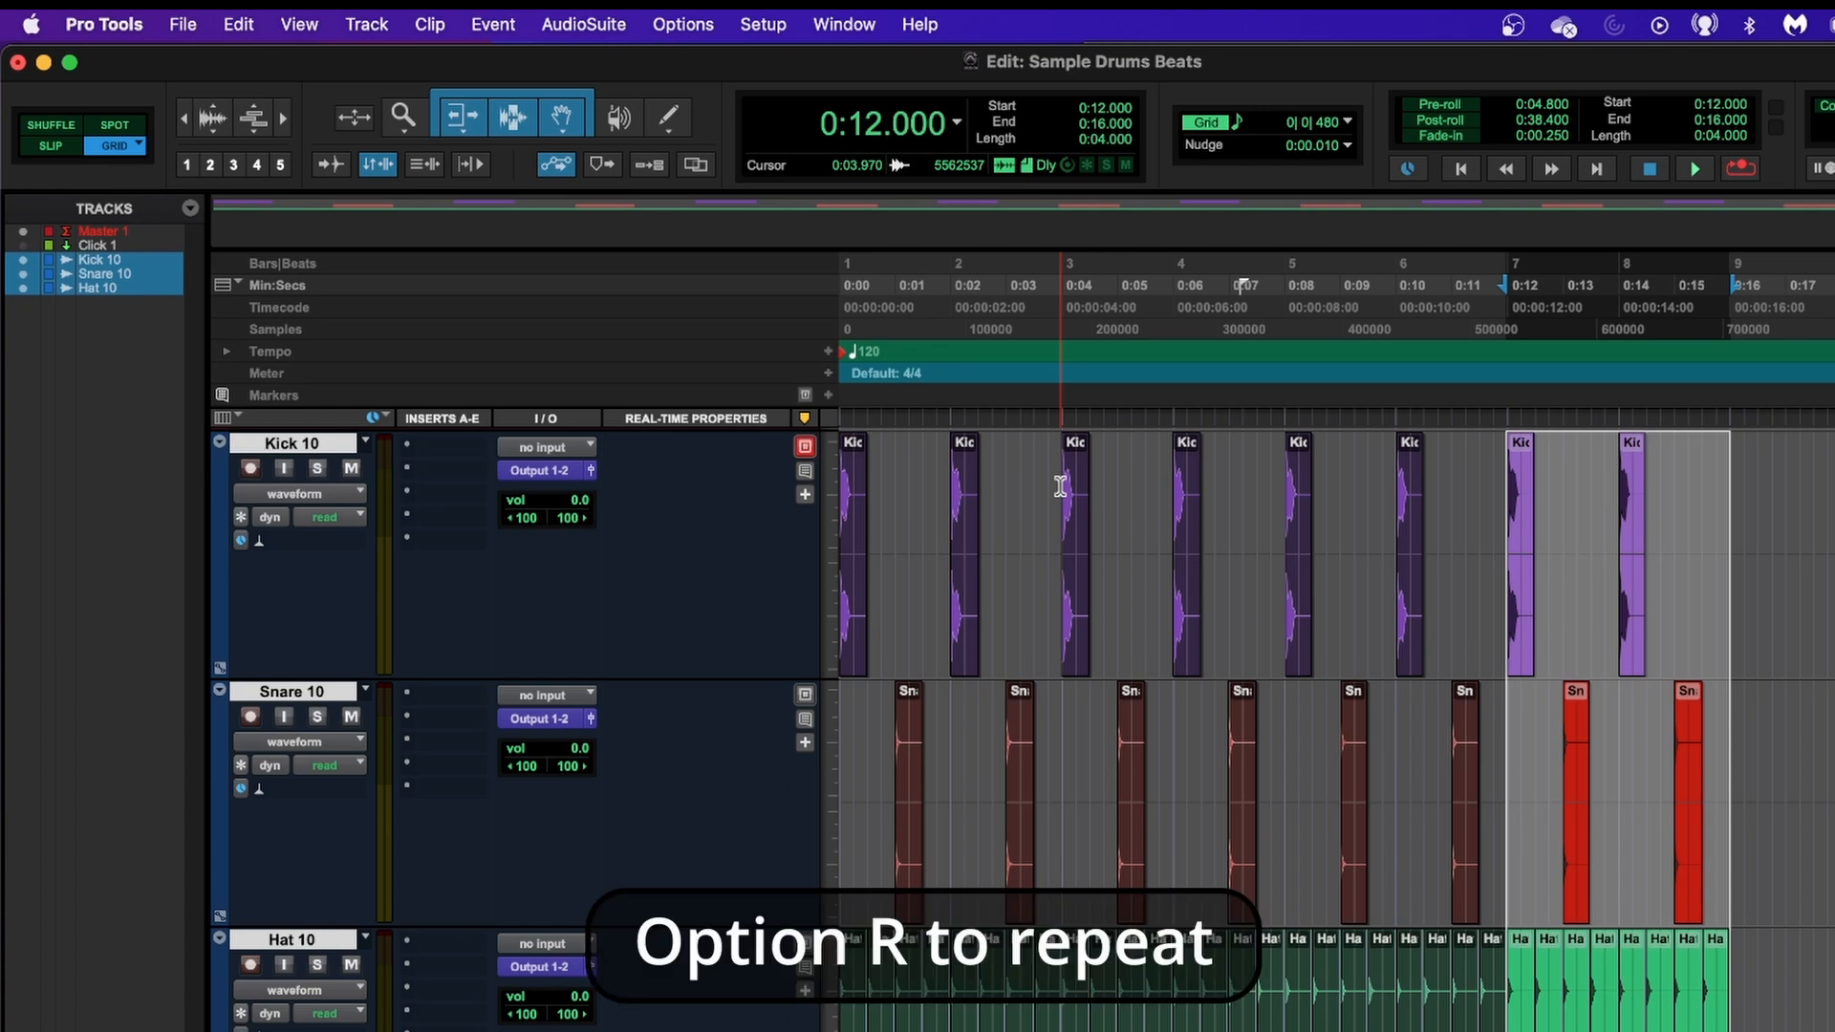
Repeat the selected two-bar kick, snare and hat pattern at 0:12.000 to 0:16.000 50 times along the timeline.
key(alt+r)
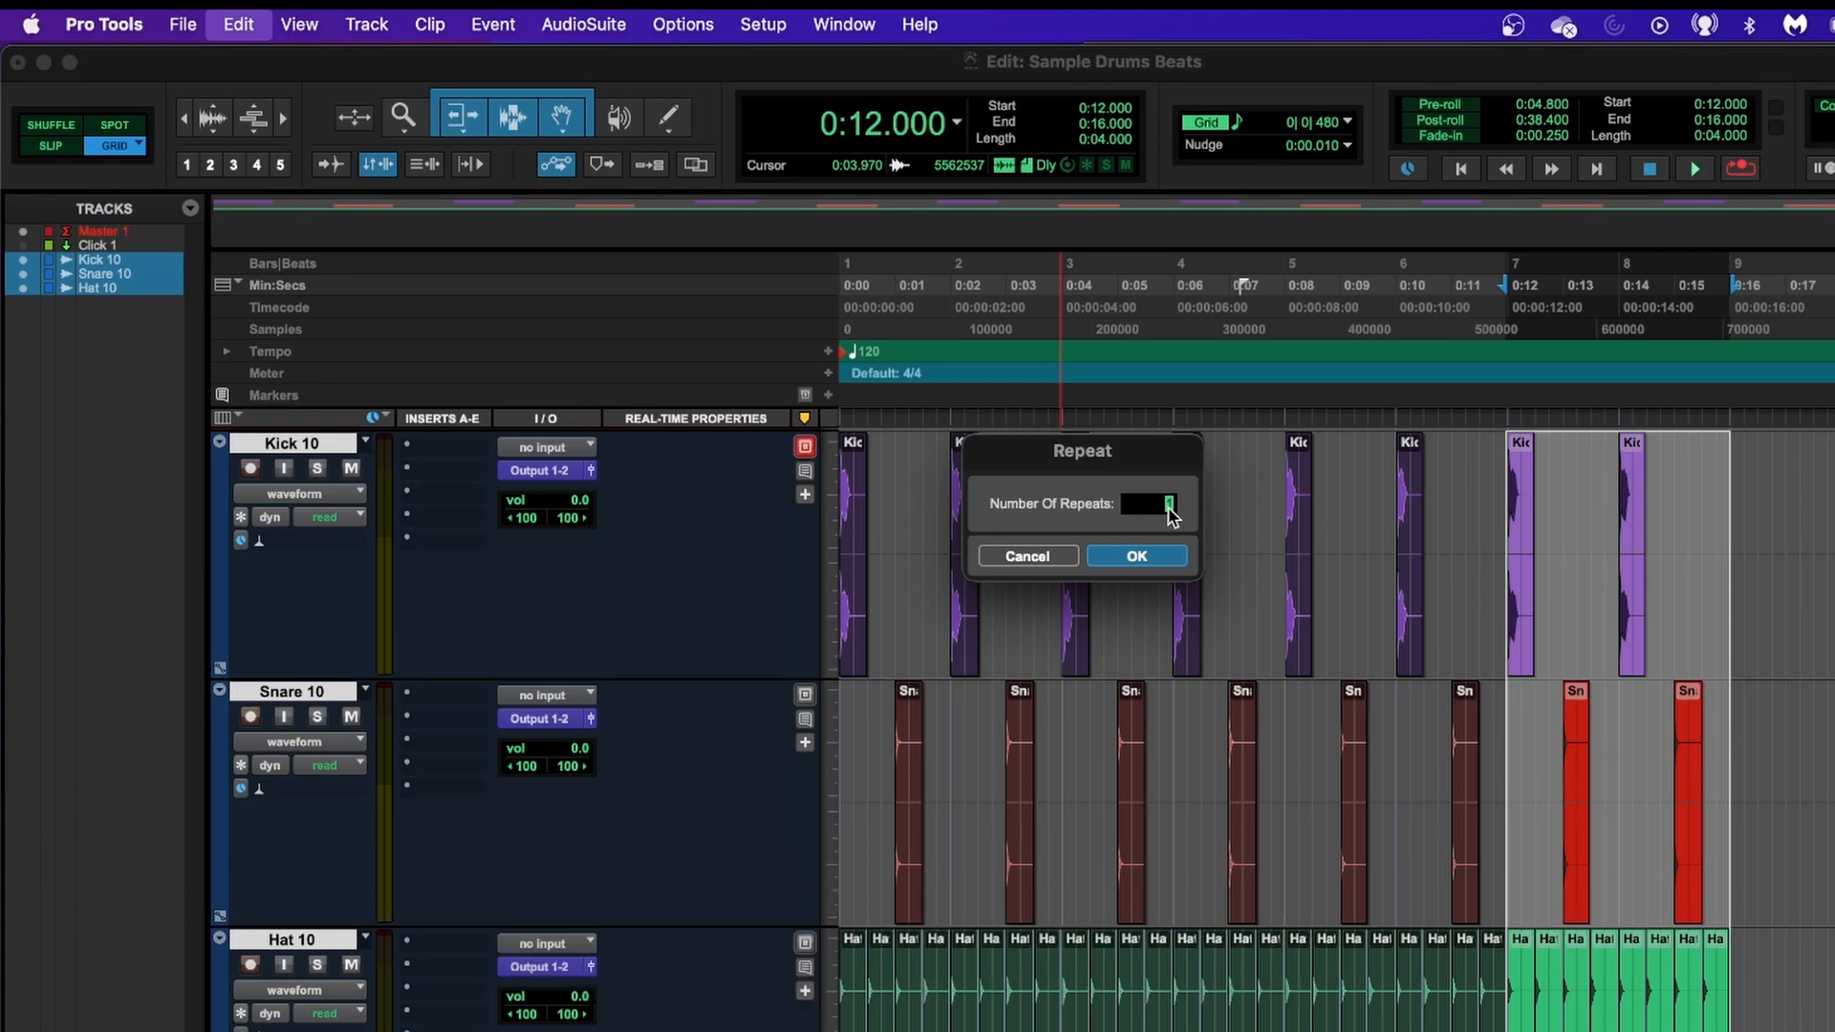
text(50)
click(1142, 560)
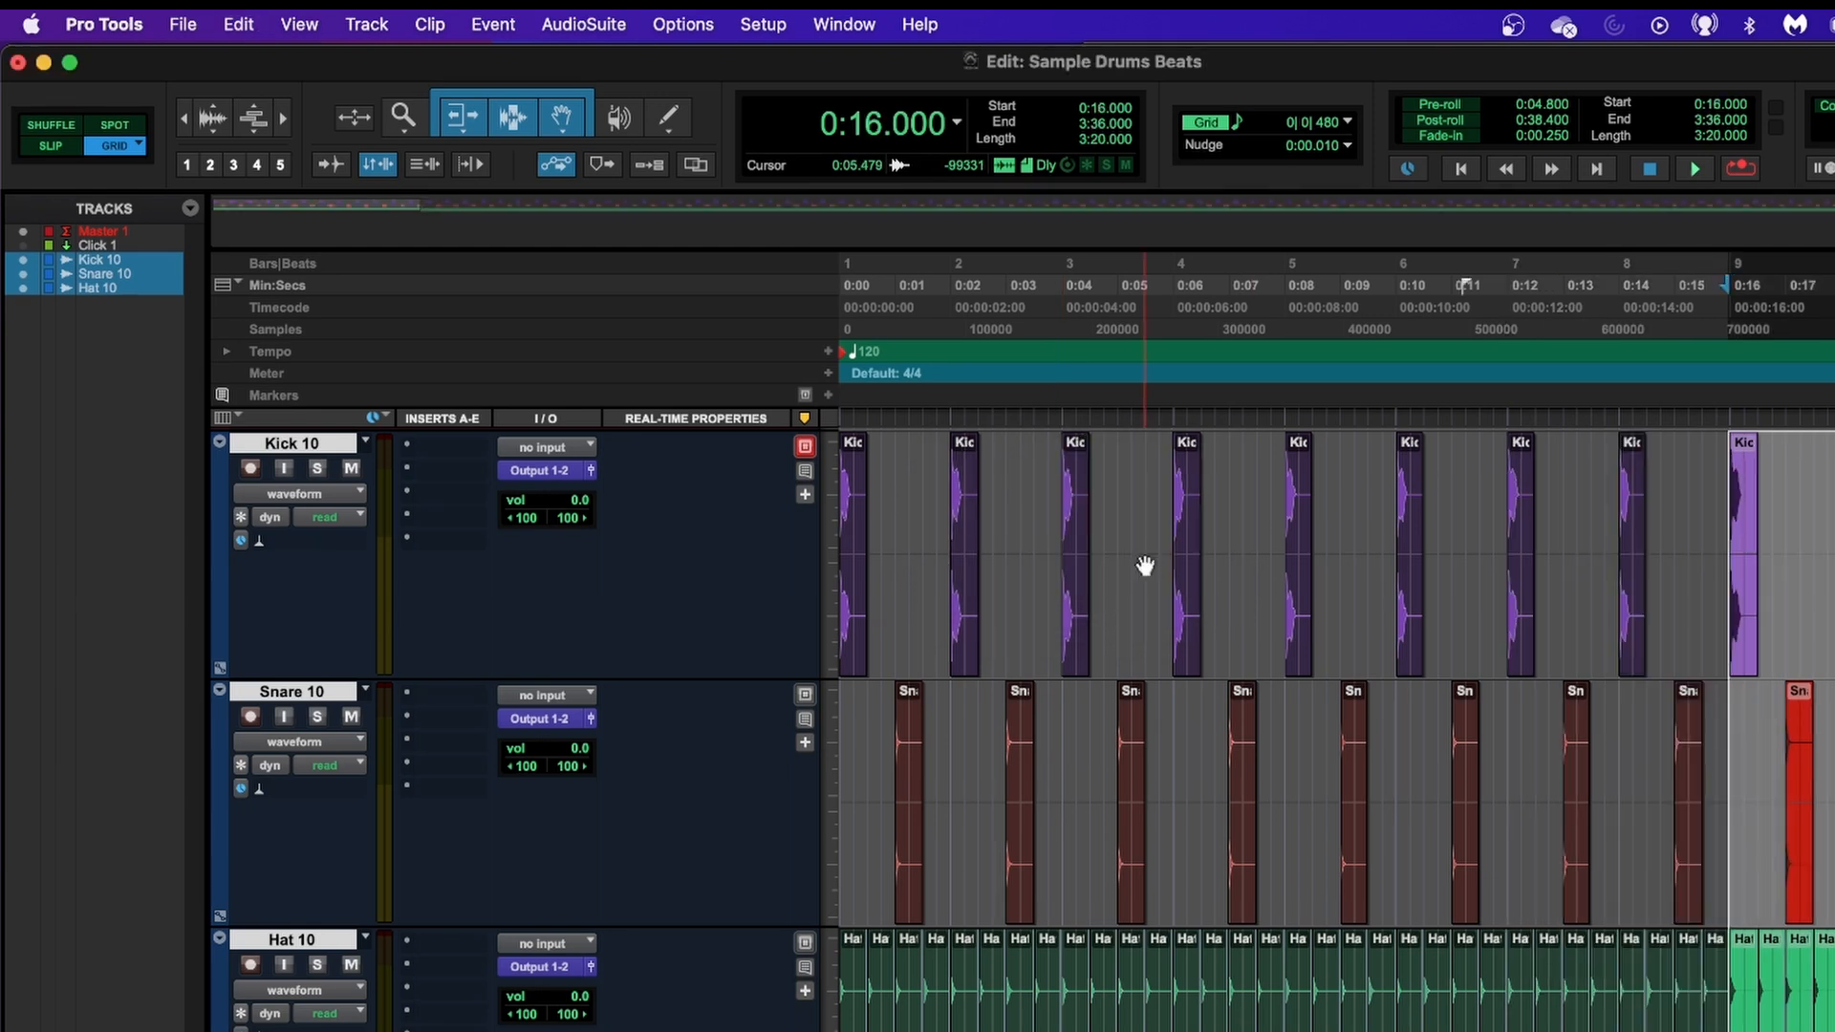
Return to the session start, play the extended kick, snare and hat beat for about 10 seconds and stop playback.
key(r)
key(r)
key(r)
key(r)
key(r)
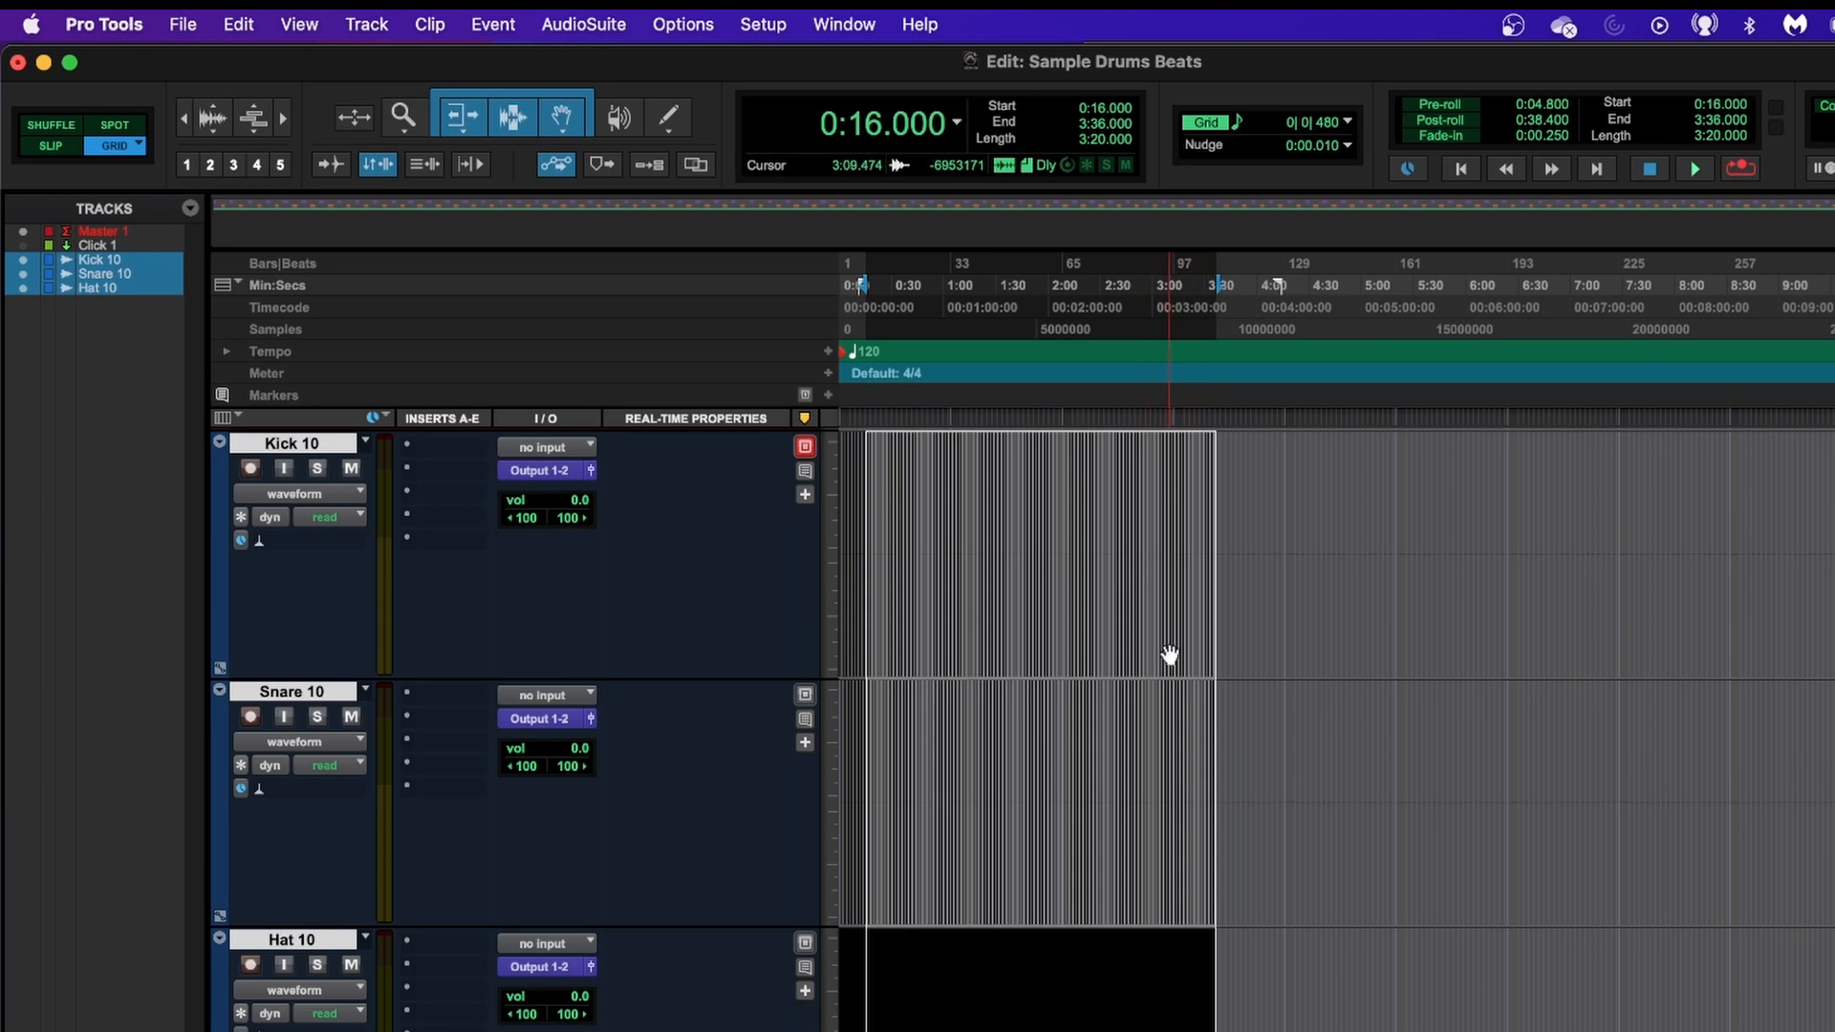
key(Return)
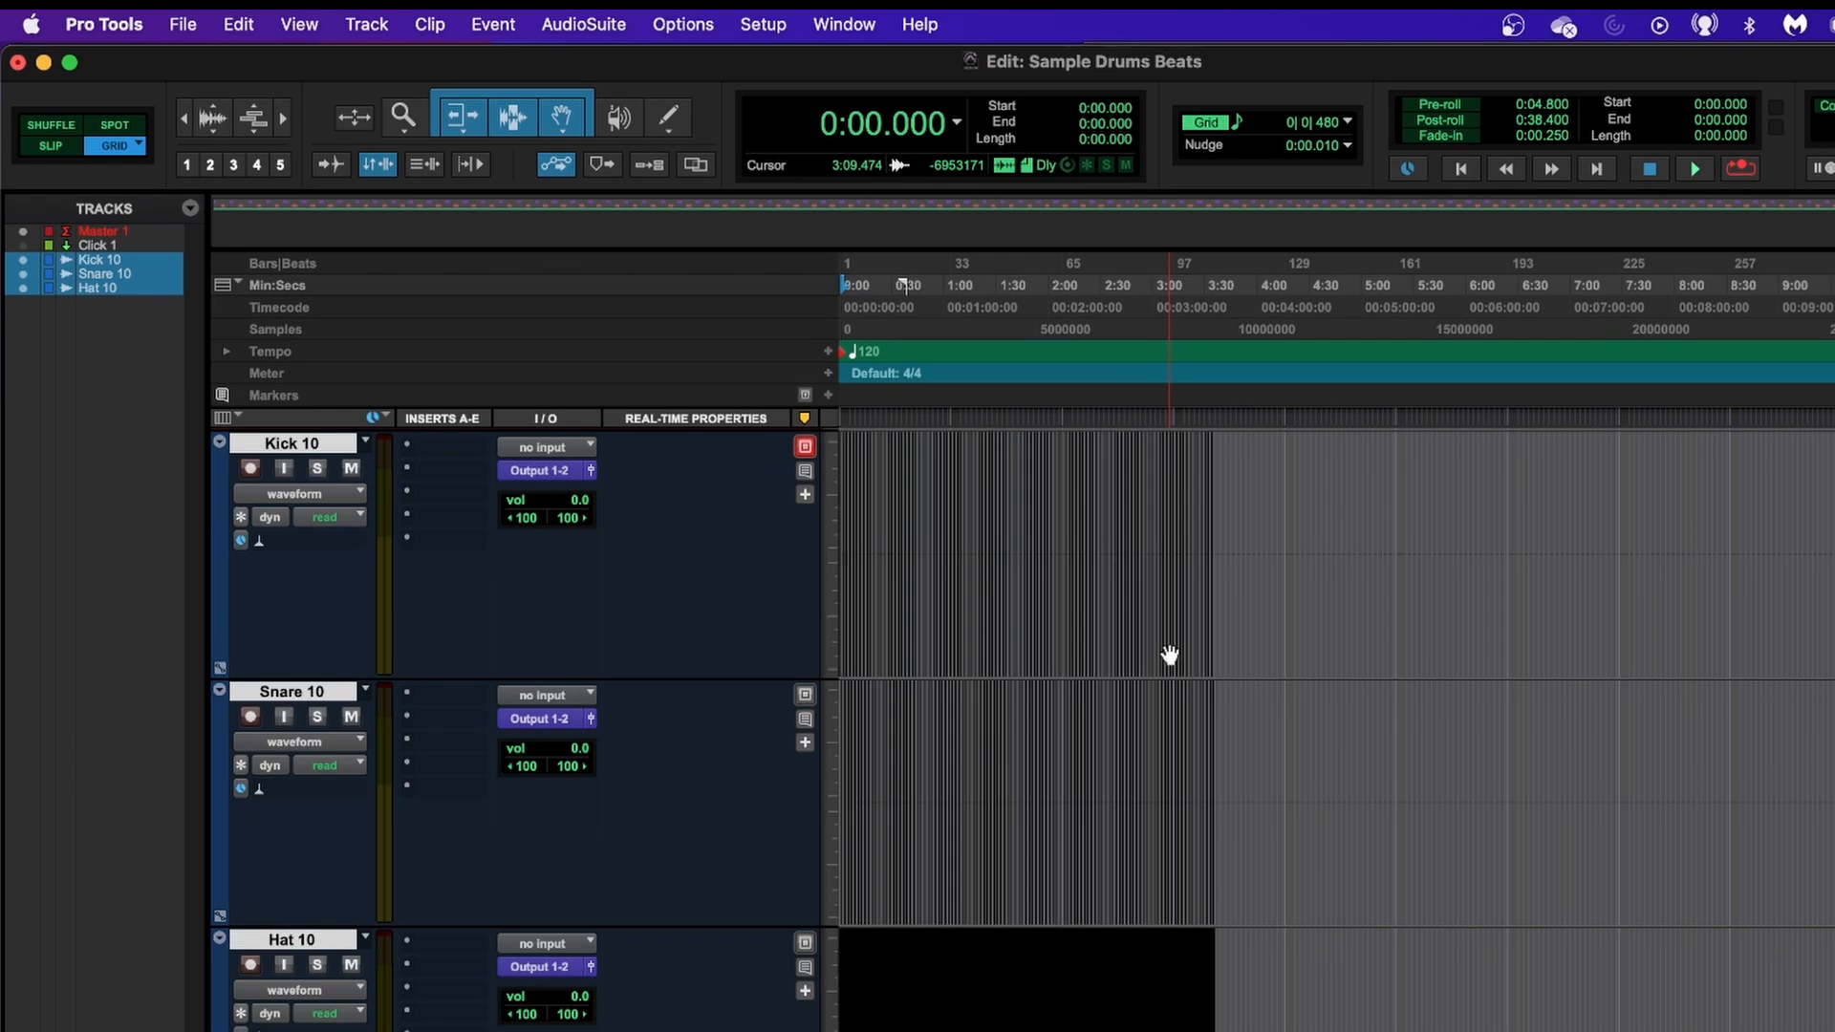
key(super+bracketright)
key(super+bracketright)
key(super+bracketright)
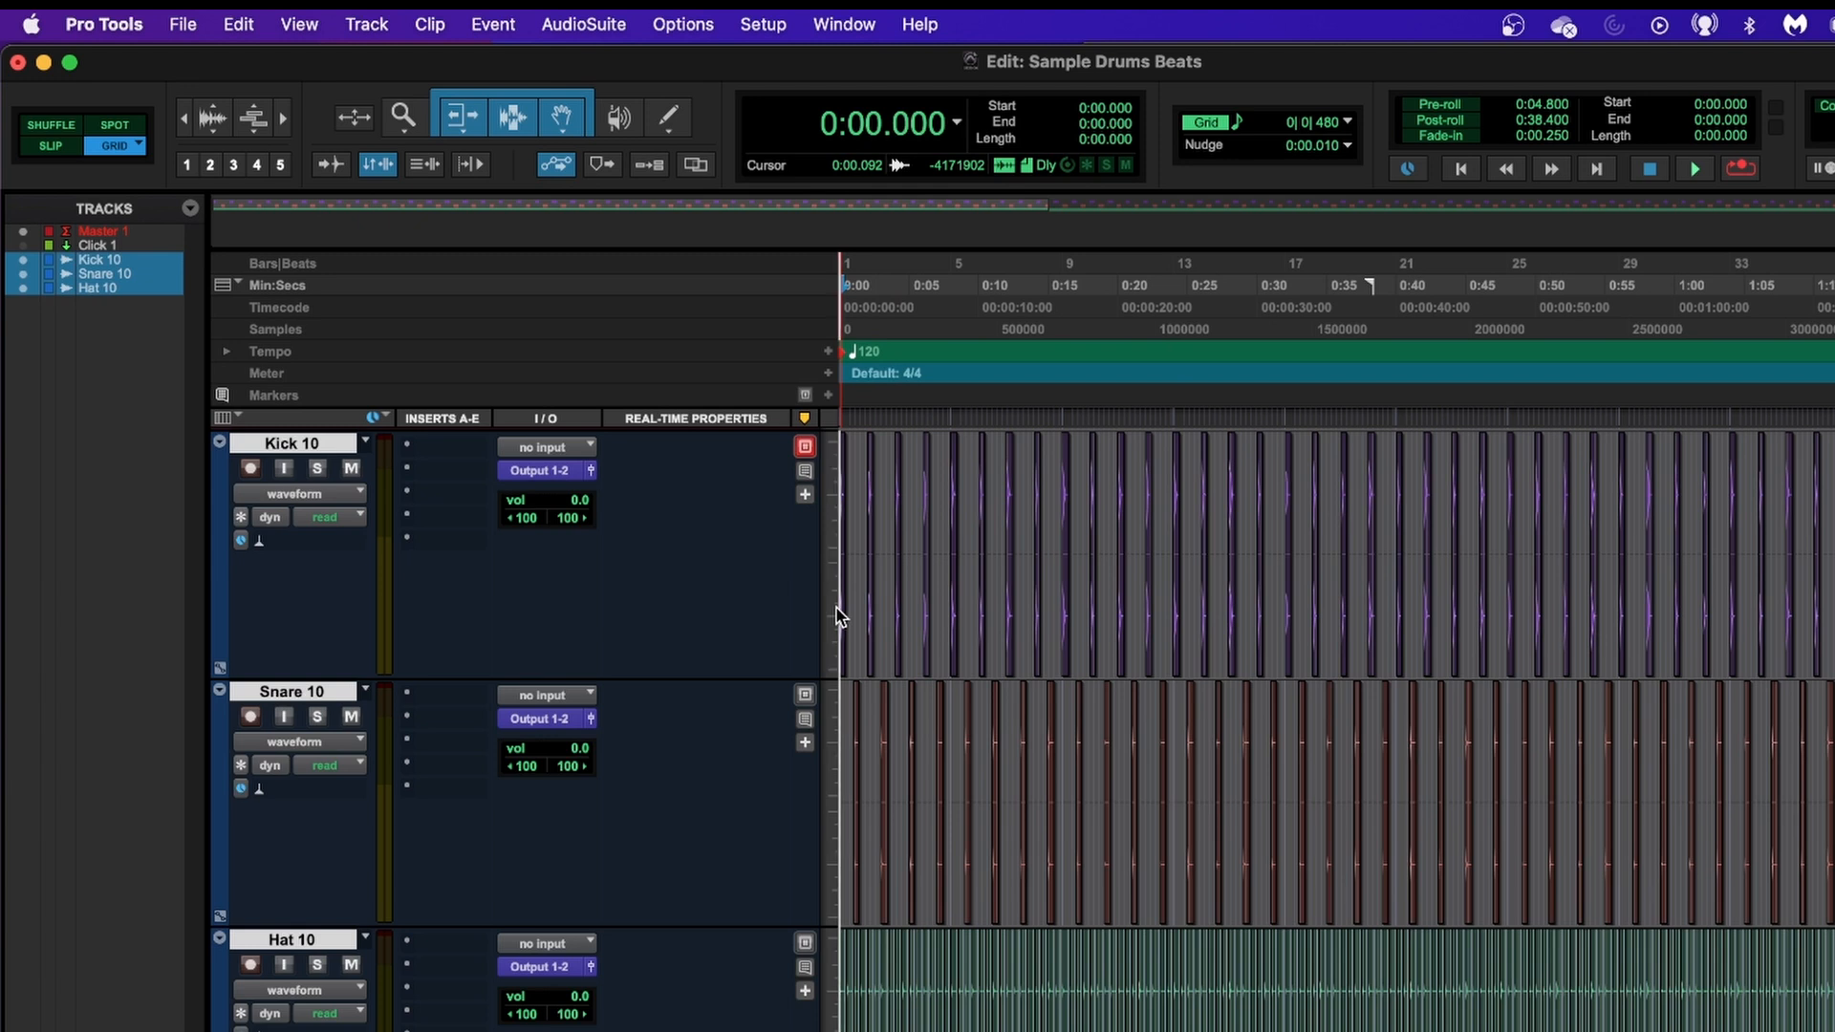
key(space)
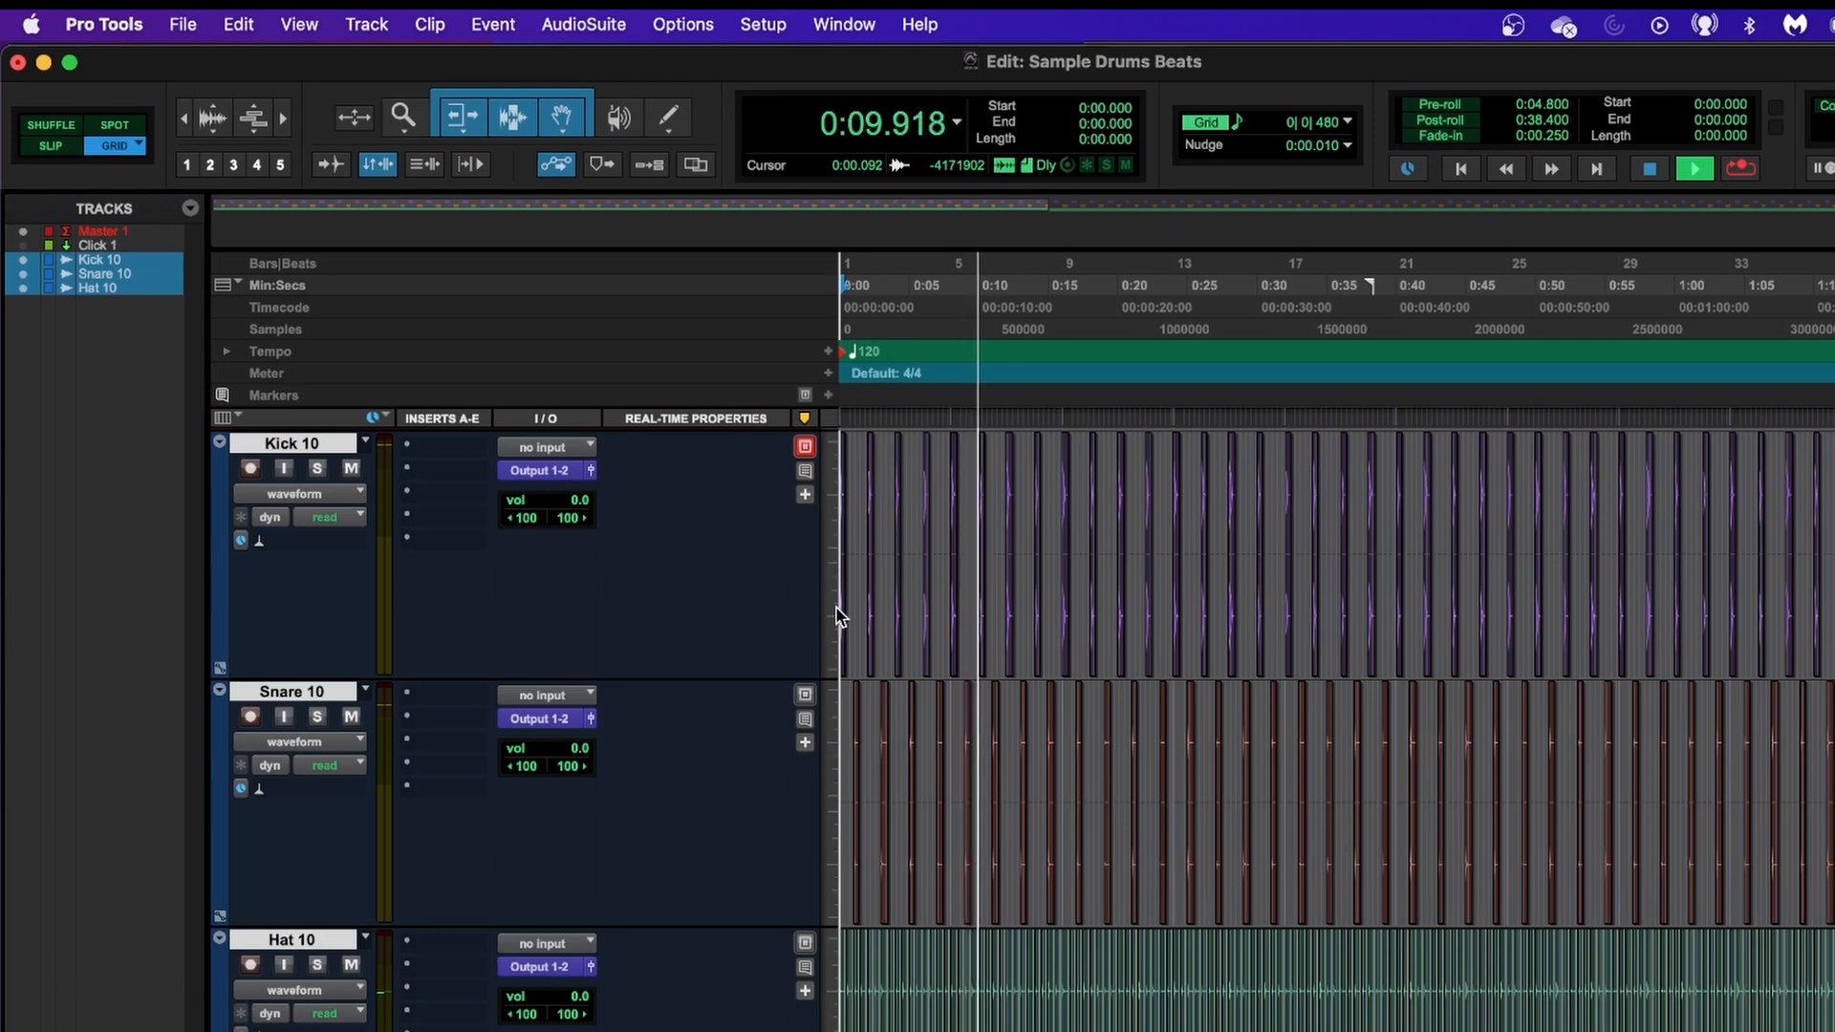
key(space)
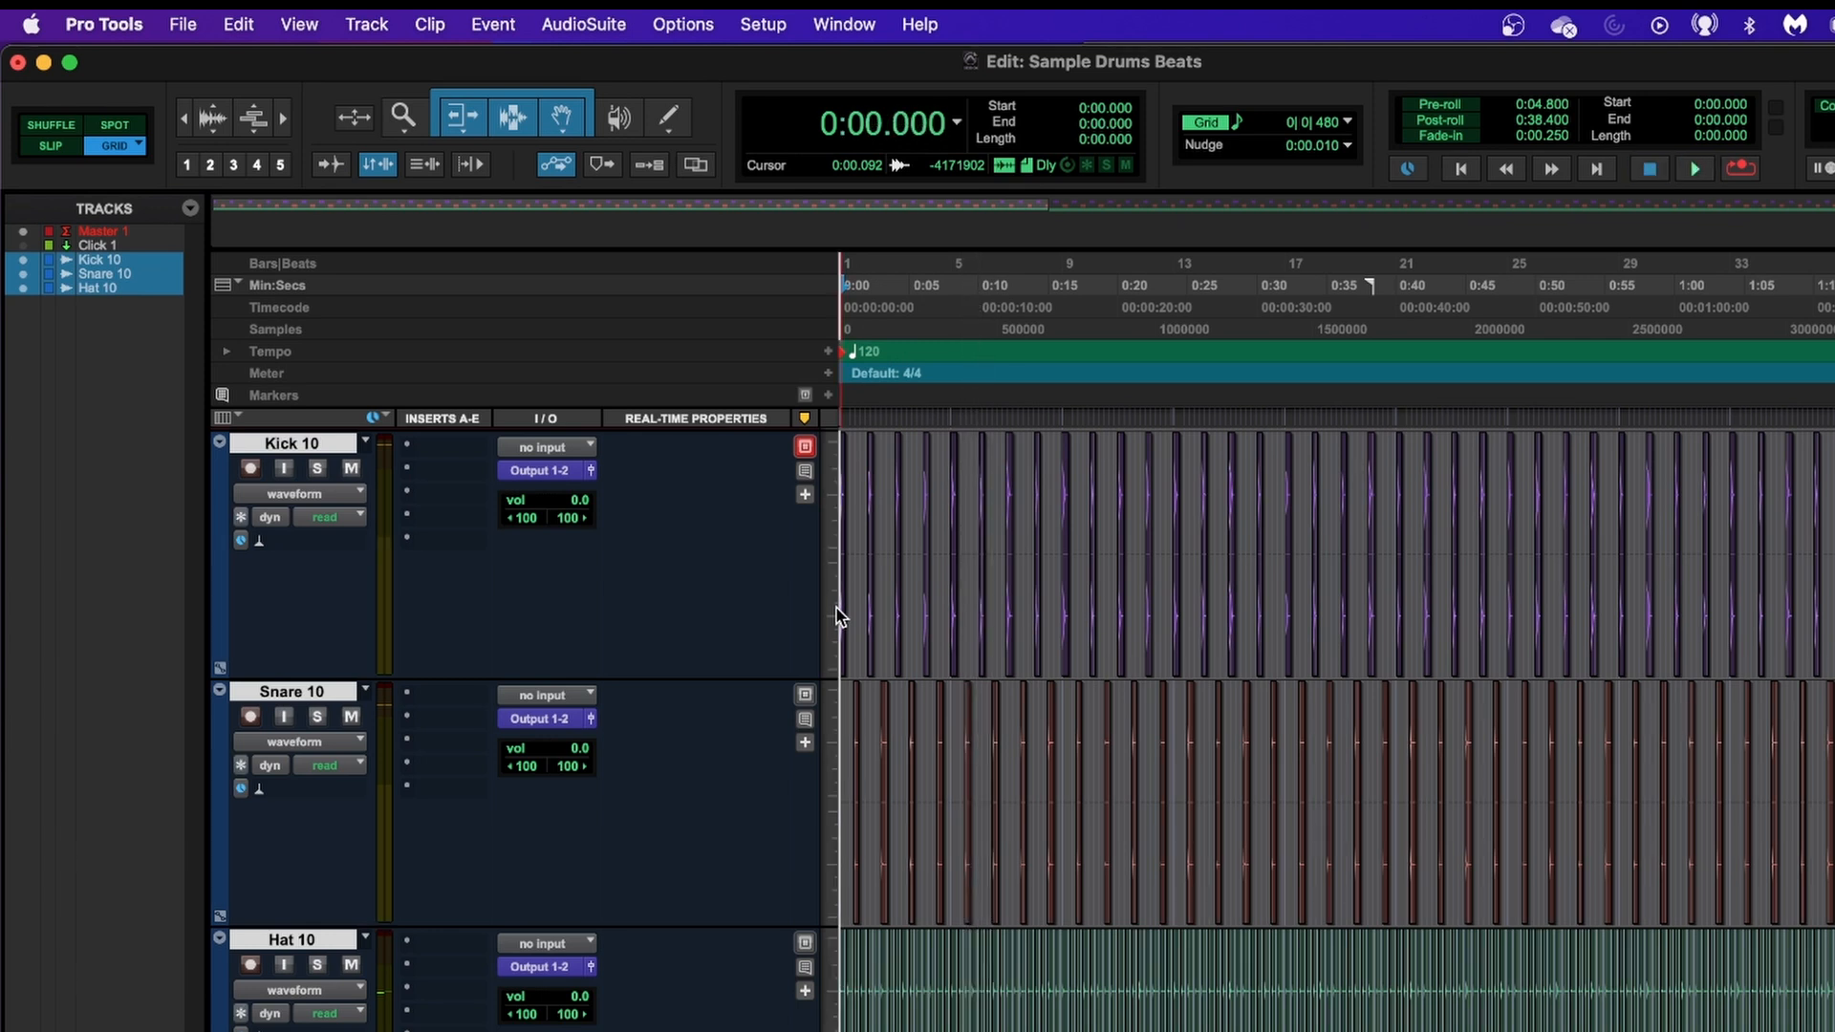